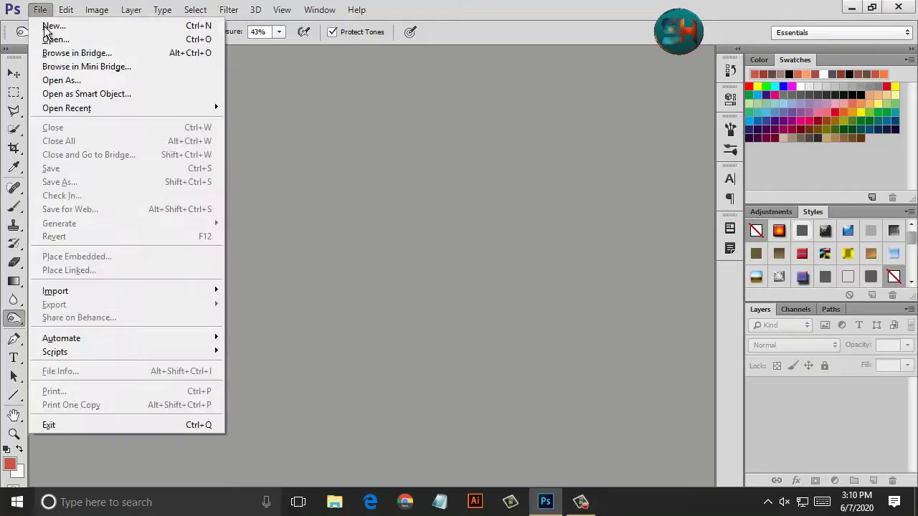
Open the cloudy-sky road photo, the balcony image and the dragon 71 image together.
left_click(43, 38)
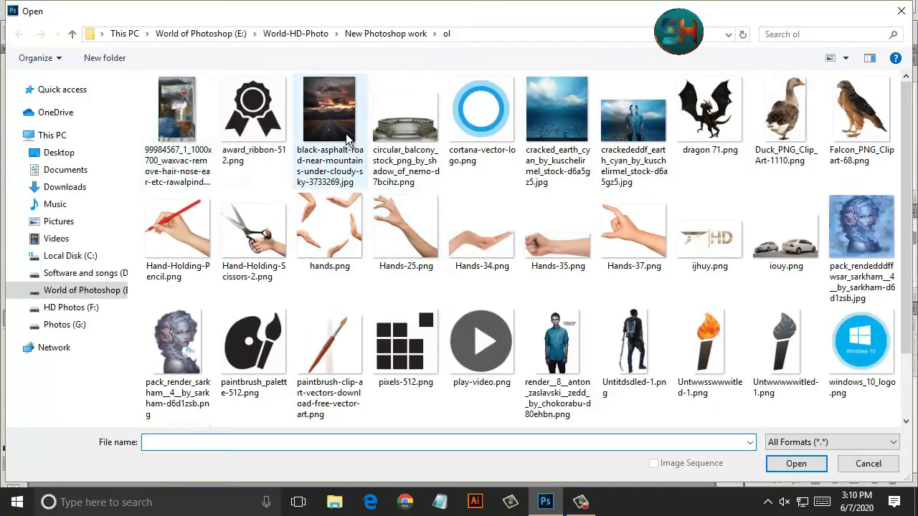
left_click(328, 118)
left_click(405, 118, "ctrl")
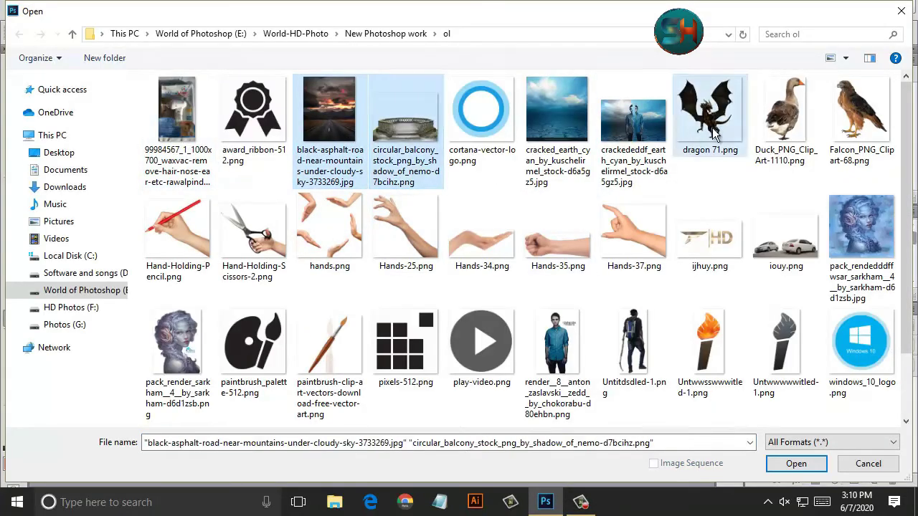
left_click(709, 115, "ctrl")
left_click(795, 463)
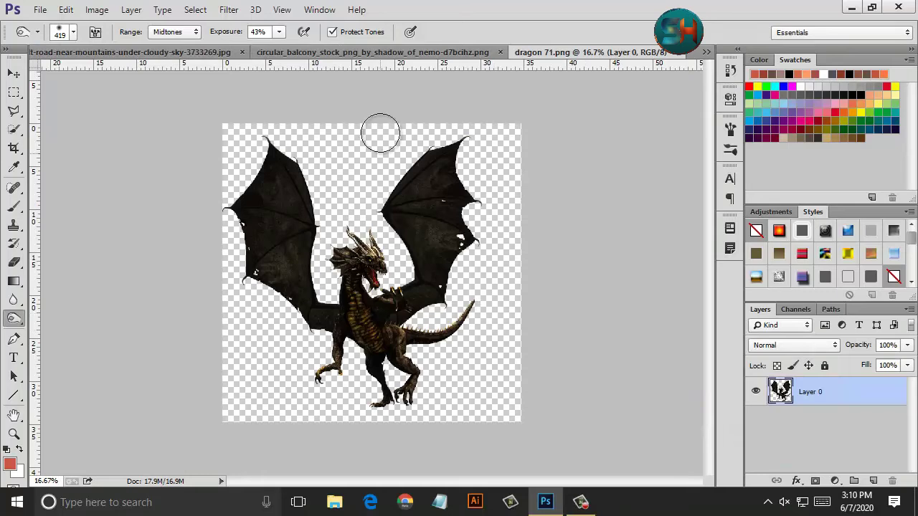
Crop the road off the bottom of the sky photo and replace its Background with a duplicate layer.
left_click(323, 51)
left_click(269, 52)
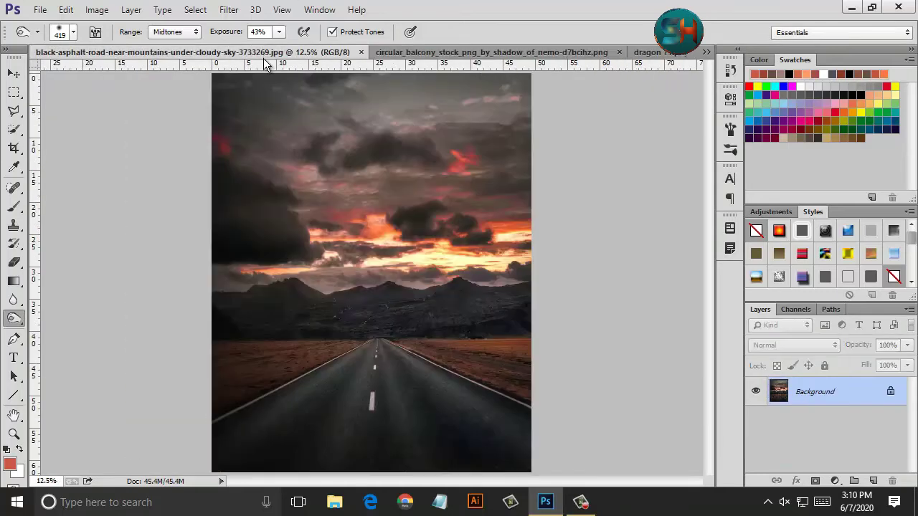
key("c")
left_click_drag(391, 459, 392, 376)
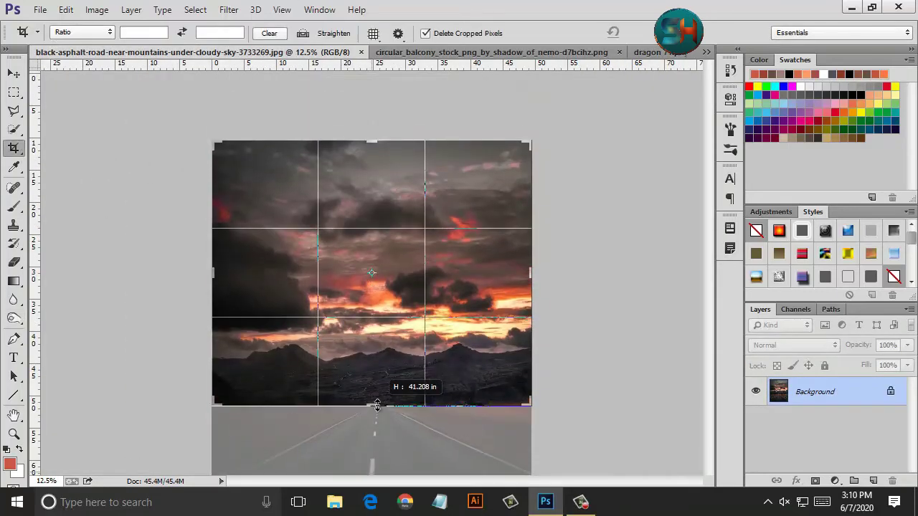
right_click(391, 376)
left_click(415, 342)
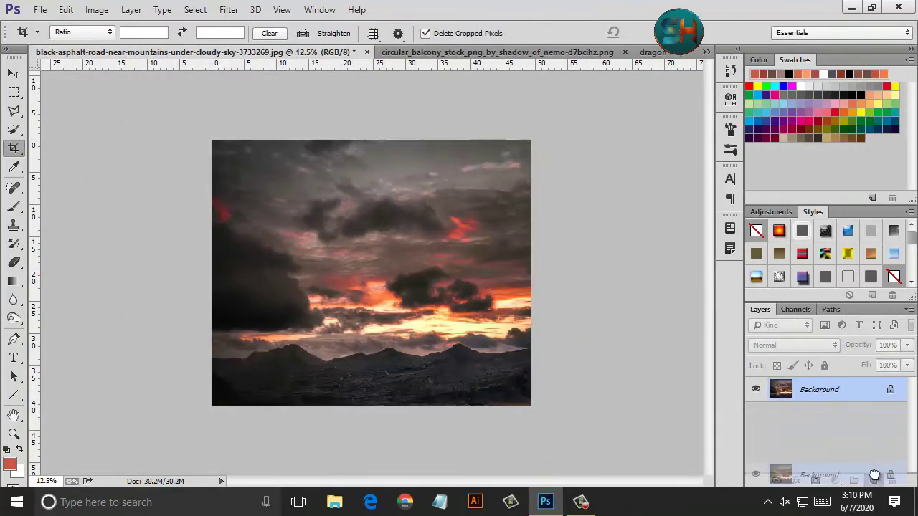
left_click_drag(810, 409, 872, 481)
left_click_drag(878, 428, 892, 480)
Move the balcony image into the sky photo as a new layer and close the balcony document.
left_click(567, 53)
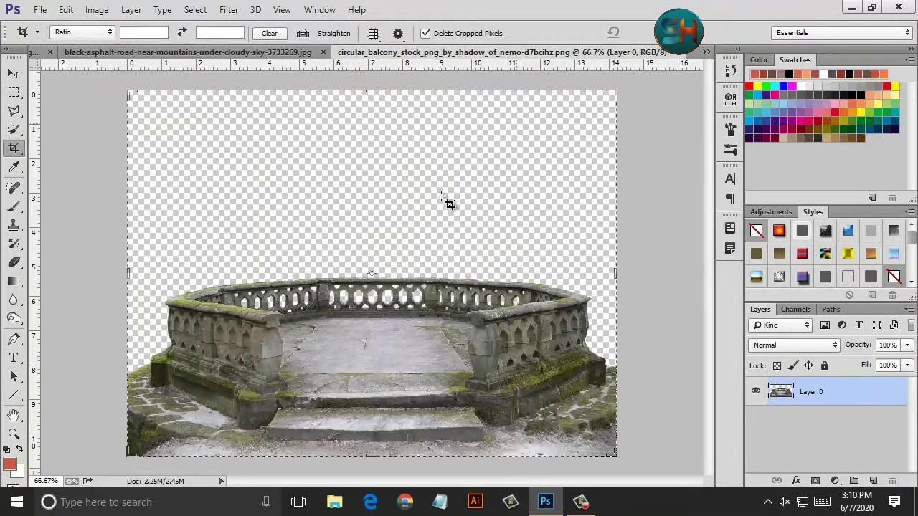
left_click(14, 74)
left_click_drag(373, 337, 381, 329)
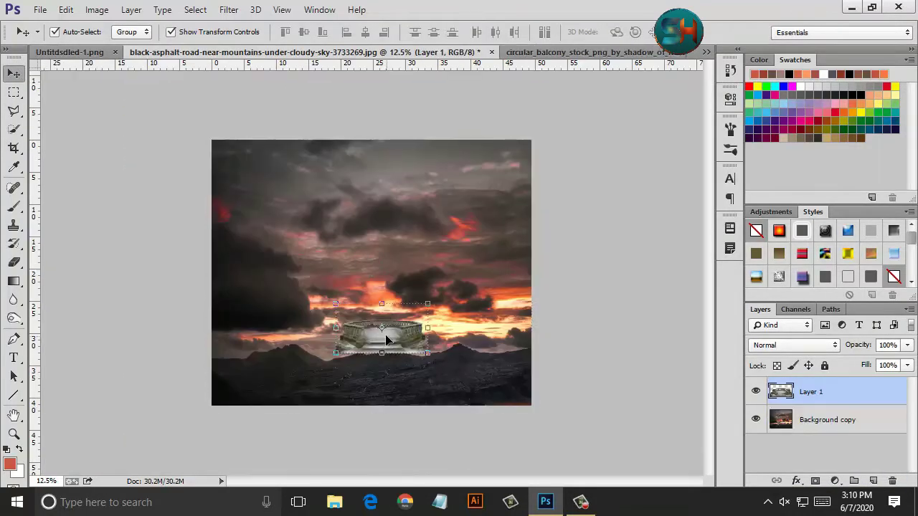
left_click(86, 55)
left_click(287, 53)
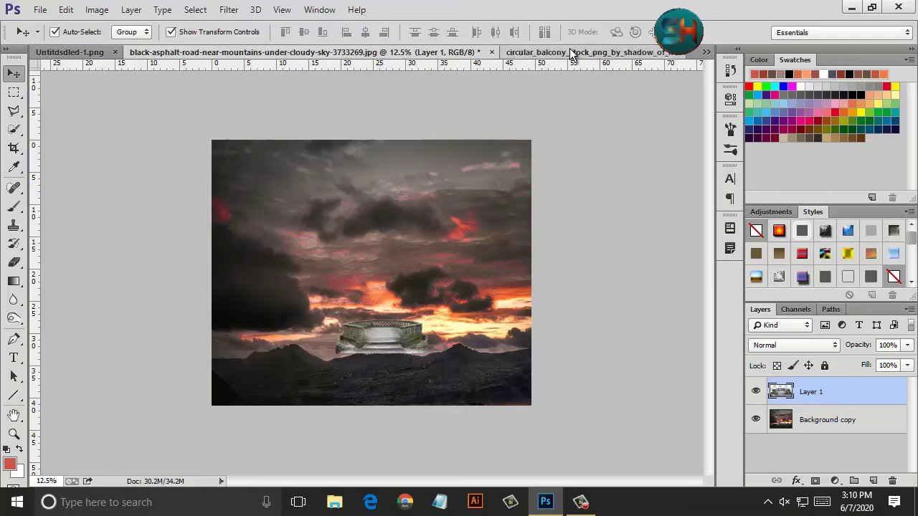
left_click(674, 55)
left_click(681, 53)
Stretch the balcony across the full image width along the bottom and add a layer mask.
mouse_move(454, 298)
left_mouse_down()
mouse_move(372, 354)
mouse_move(372, 283)
left_mouse_up()
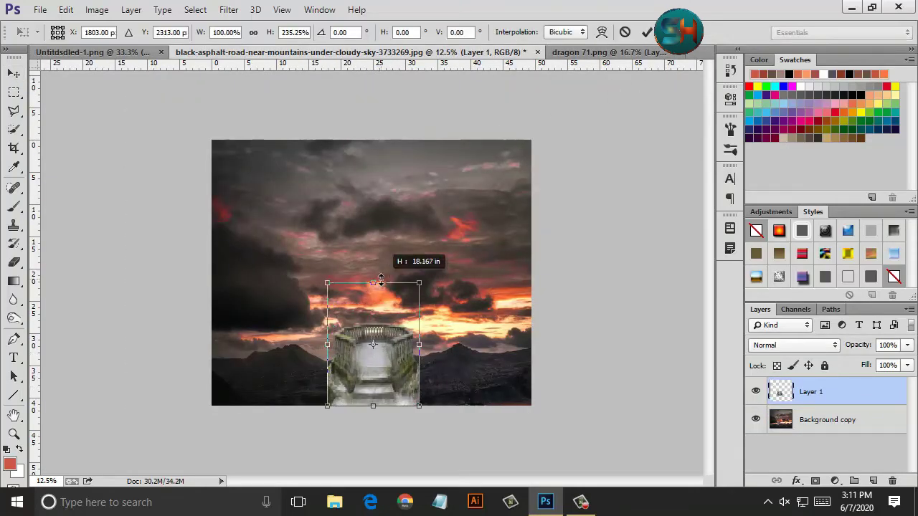
left_click_drag(419, 344, 531, 344)
left_click_drag(327, 344, 212, 344)
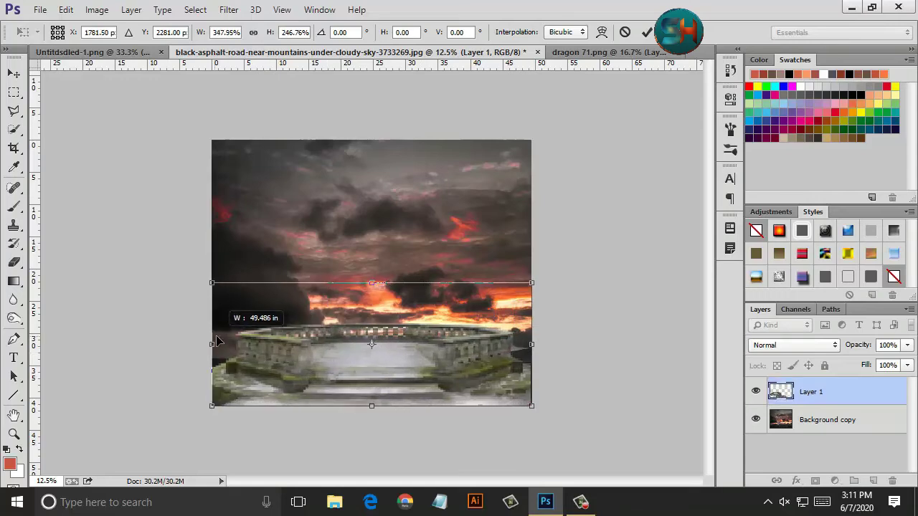
left_click_drag(370, 283, 370, 274)
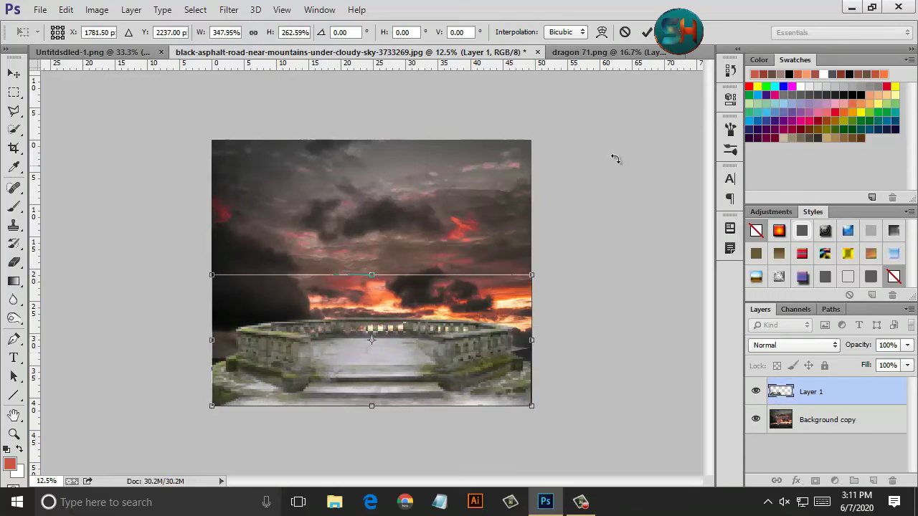
key("Return")
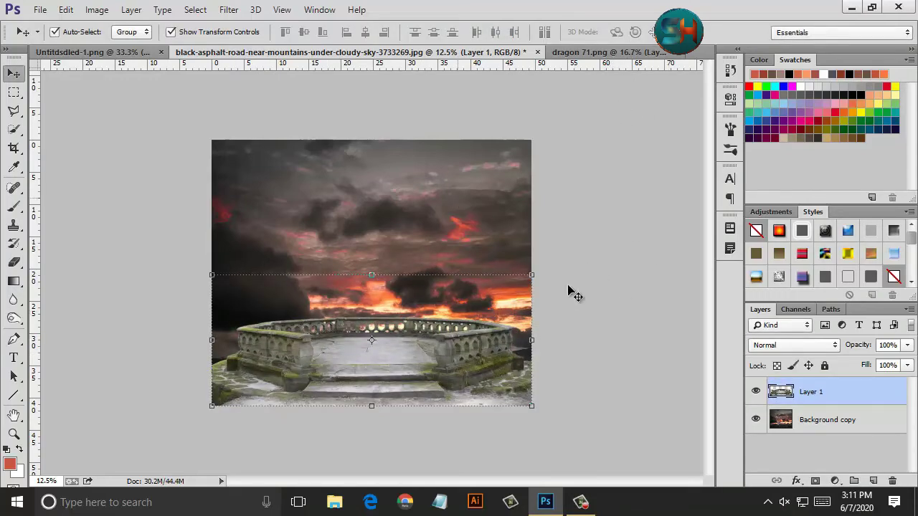
left_click(816, 481)
left_click(780, 391)
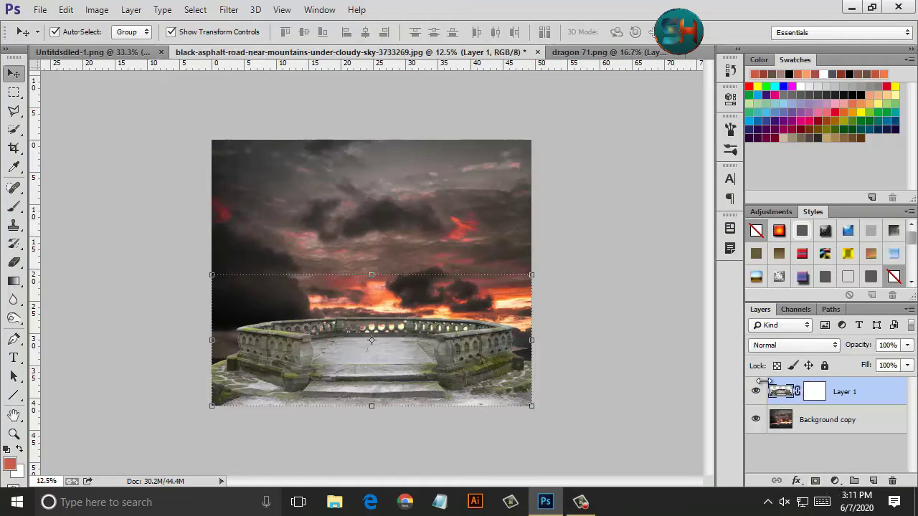
In Camera Raw, cool the balcony to Tint -16 and Exposure -0.40, with slightly lower contrast and saturation.
left_click(228, 9)
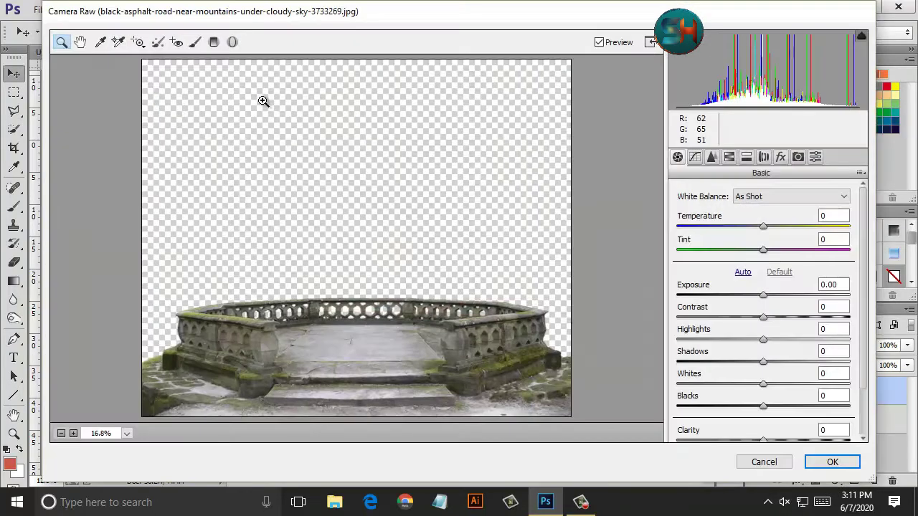
left_click_drag(763, 226, 749, 249)
left_click_drag(763, 295, 759, 406)
scroll(767, 415, "down", 2)
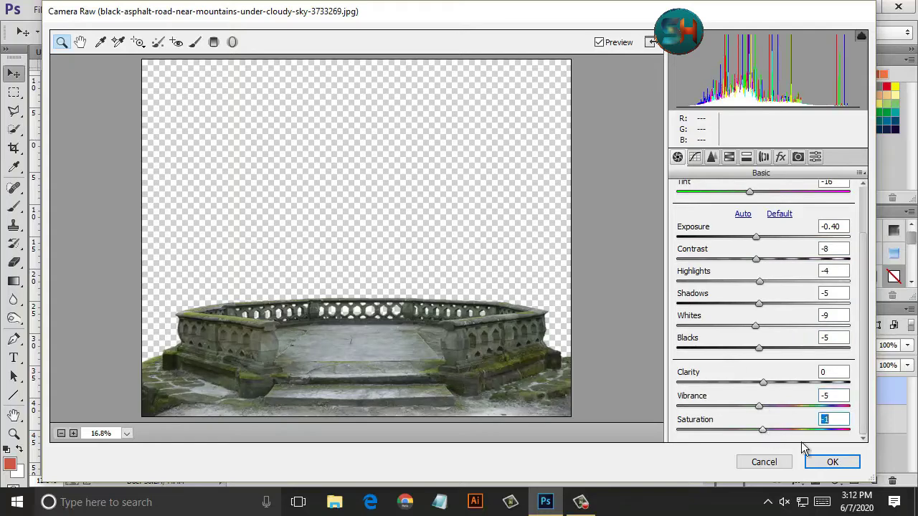
left_click(831, 462)
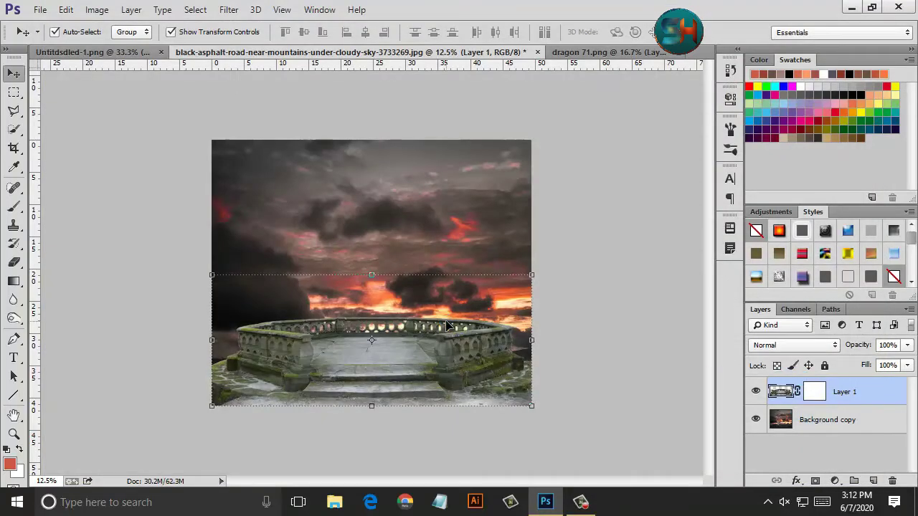
Apply a Deep Red Photo Filter with increased density to the balcony.
left_click(93, 9)
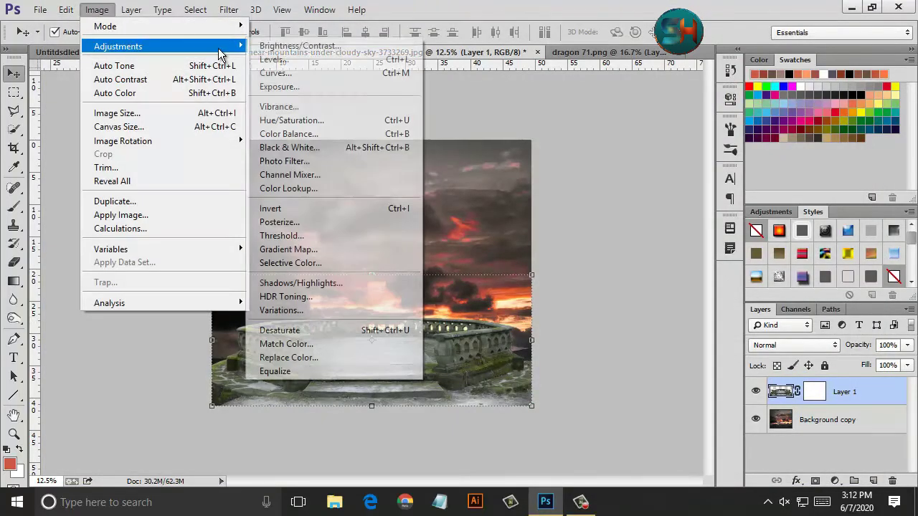
left_click(326, 162)
left_click(691, 249)
left_click(690, 249)
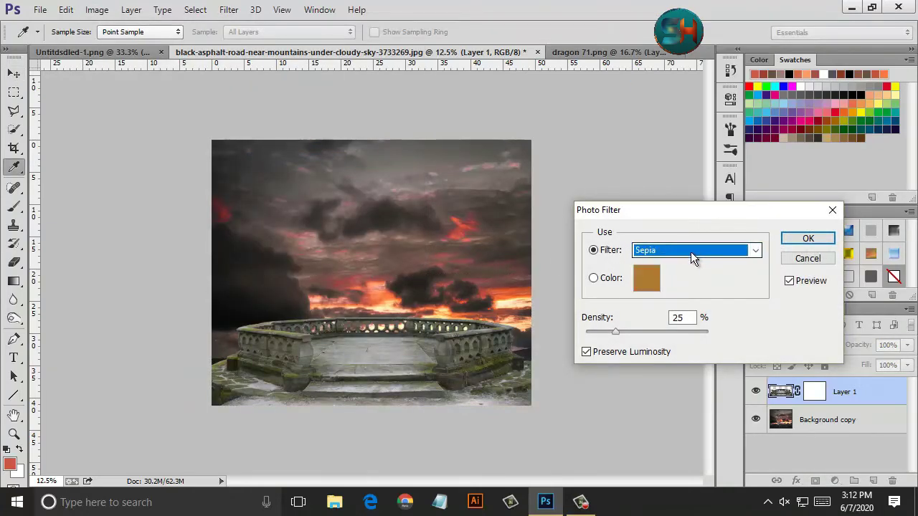
scroll(691, 251, "down", 1)
left_click_drag(616, 333, 621, 339)
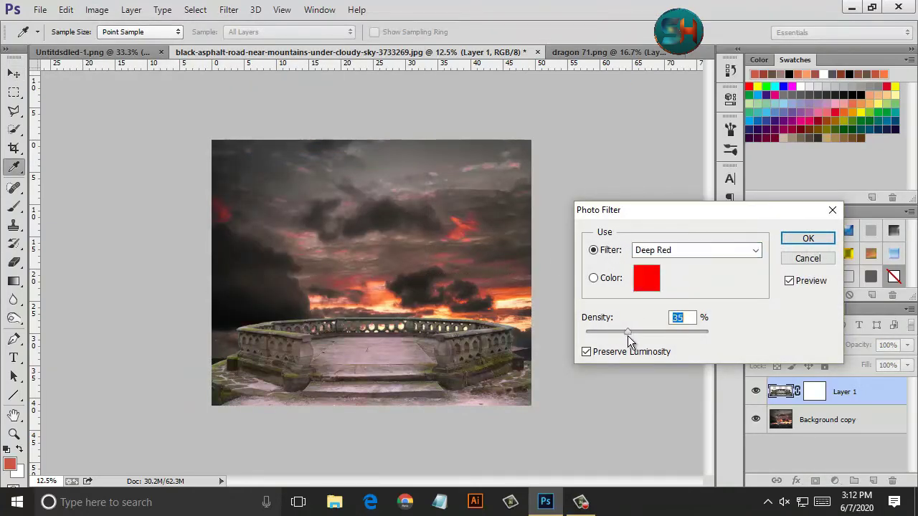
scroll(677, 253, "down", 1)
scroll(677, 254, "down", 3)
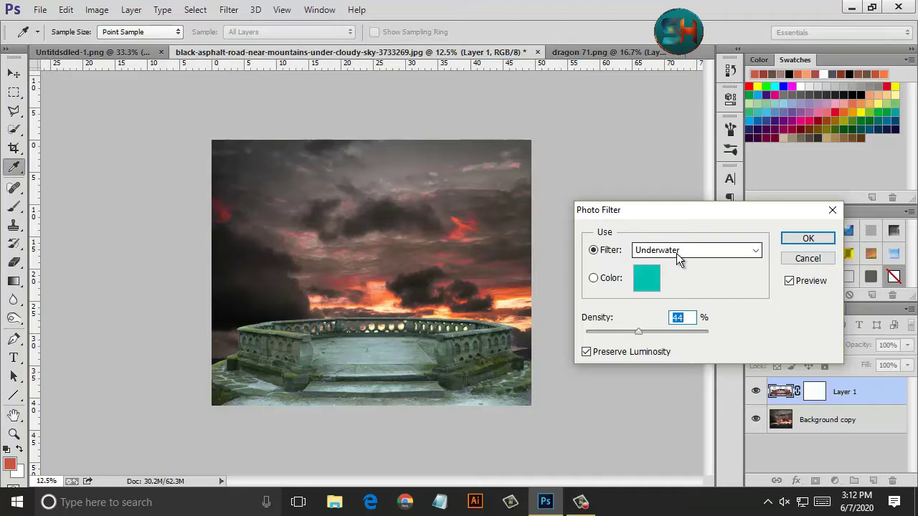
scroll(677, 253, "up", 5)
scroll(676, 253, "down", 1)
left_click(789, 242)
Shorten the balcony from its top edge to 92.88% height.
key("v")
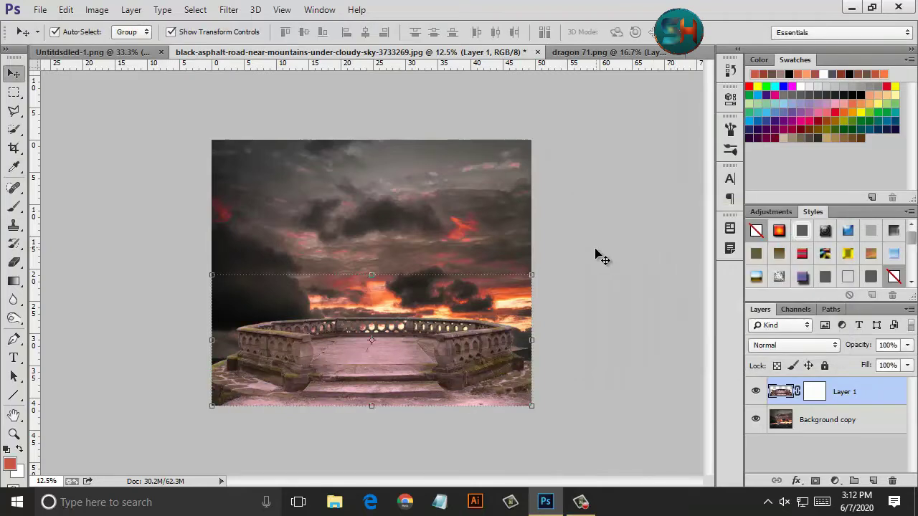
left_click_drag(371, 275, 374, 283)
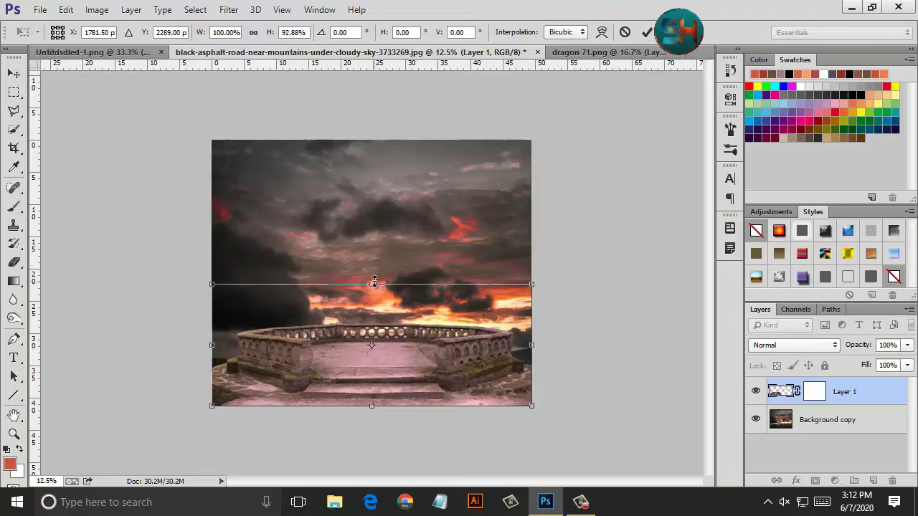
left_click(646, 32)
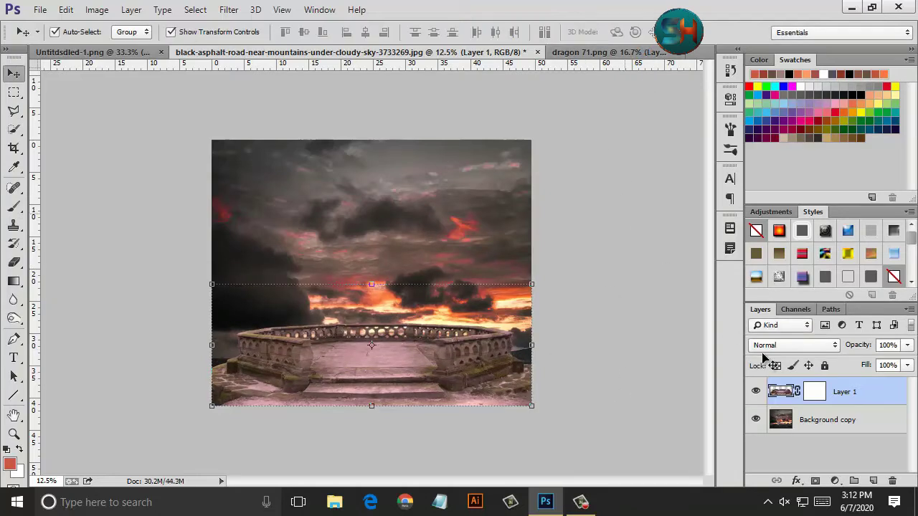
On a new layer, draw an orange-to-transparent gradient glow sampled from the sky and position it.
left_click(874, 480)
left_click(14, 167)
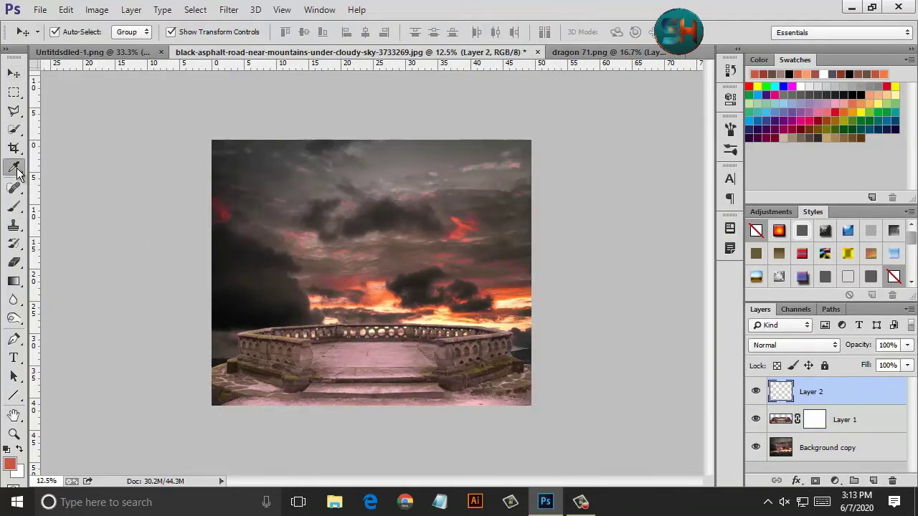
left_click(380, 300)
left_click(13, 281)
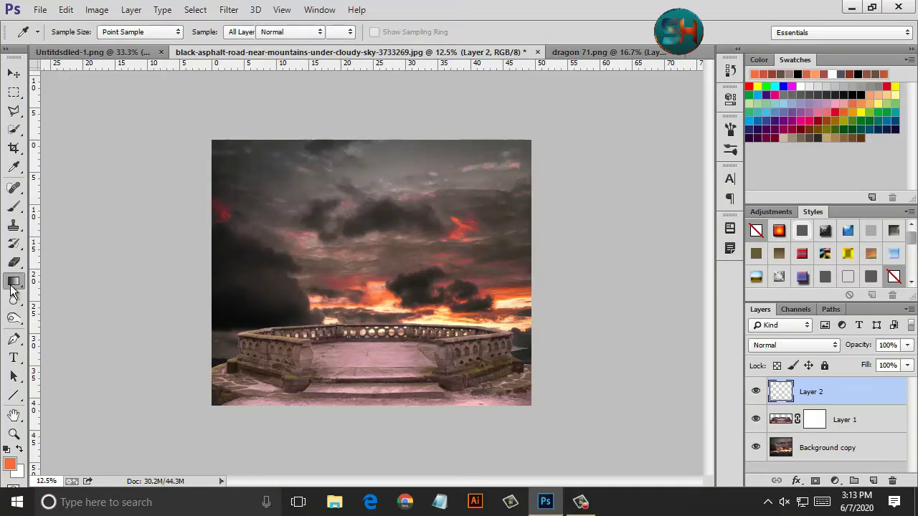
left_click_drag(365, 284, 364, 374)
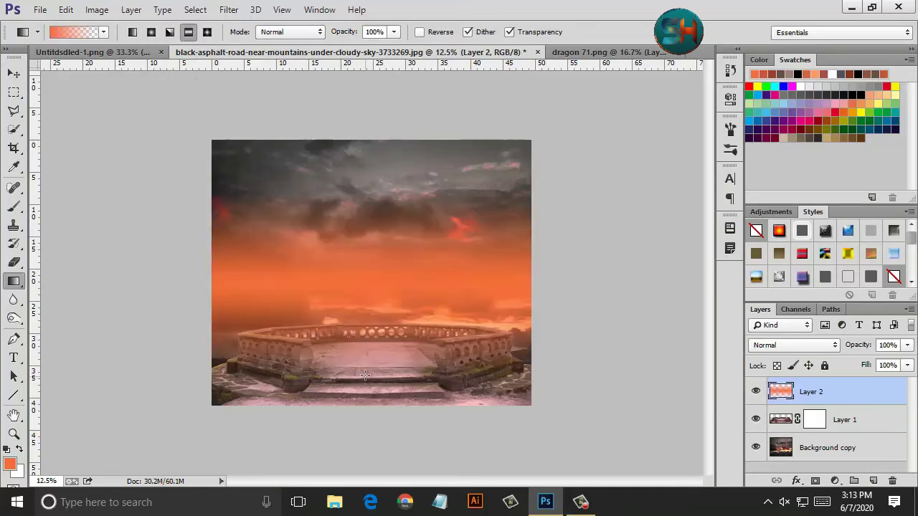
key("v")
left_click_drag(437, 266, 441, 333)
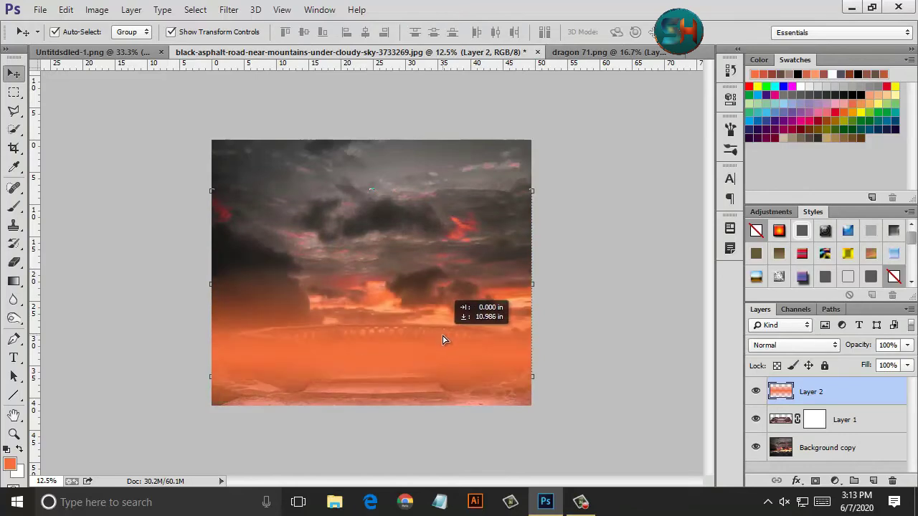
left_click_drag(372, 261, 373, 252)
left_click_drag(406, 356, 406, 362)
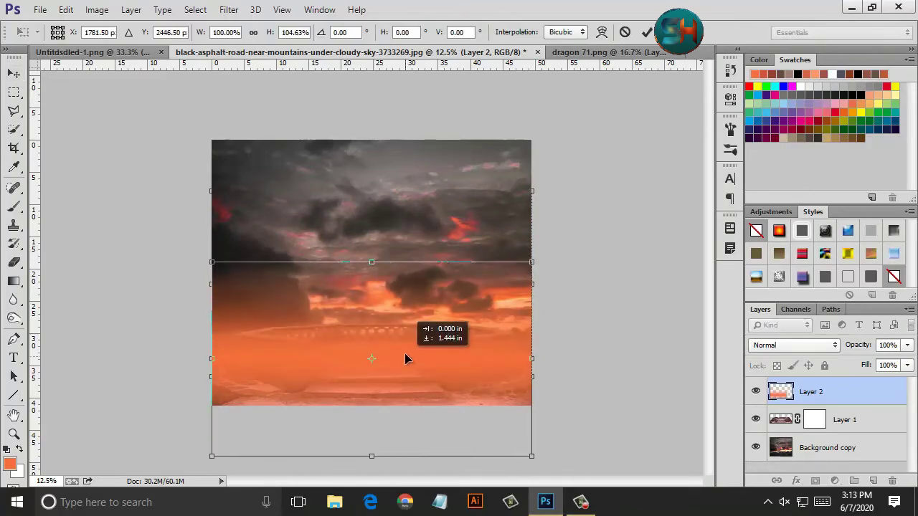
key("Return")
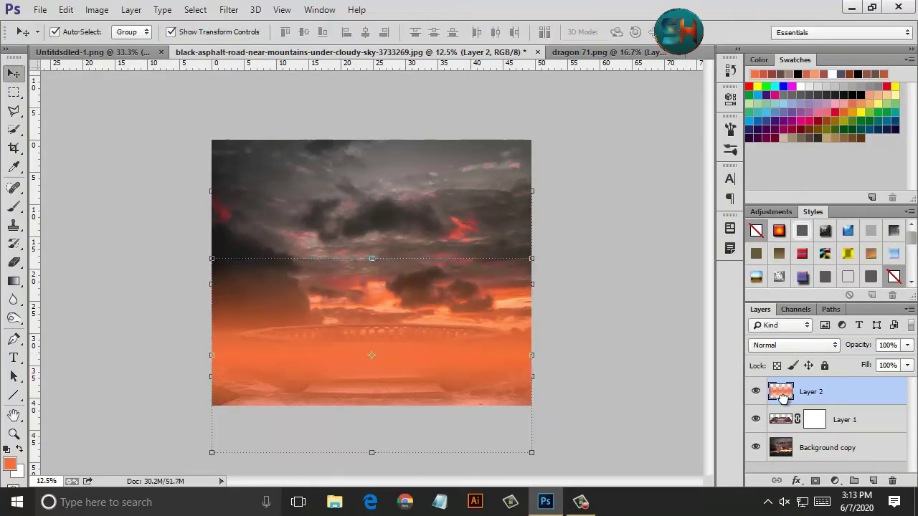
Move the orange glow layer below the balcony and set its fill to 87%.
left_click_drag(782, 397, 786, 432)
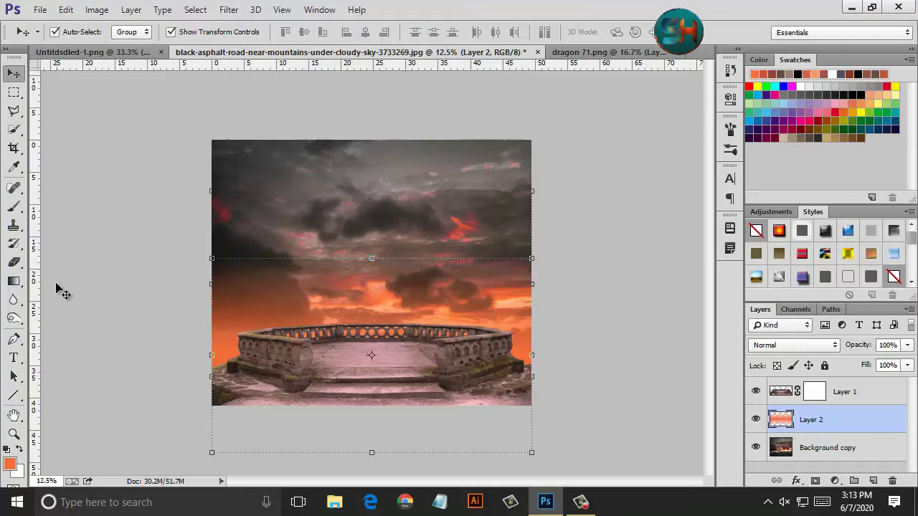
left_click(14, 318)
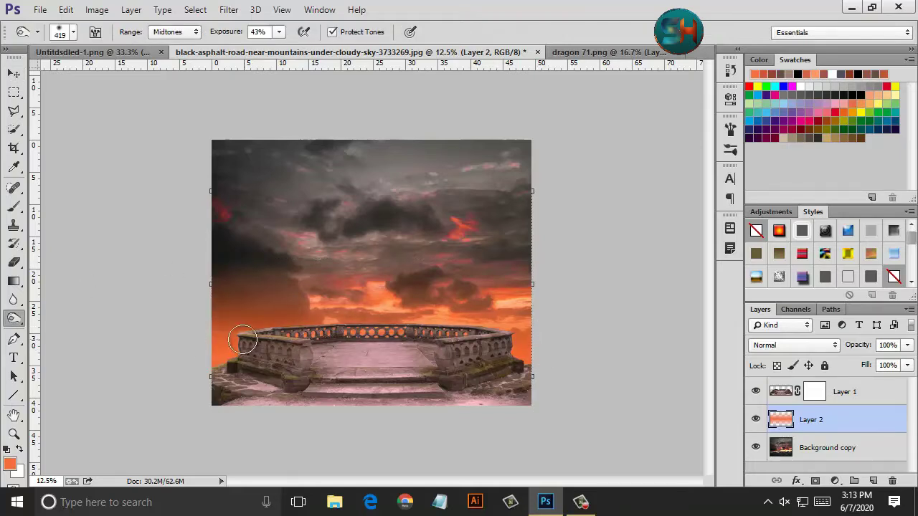
left_click(907, 365)
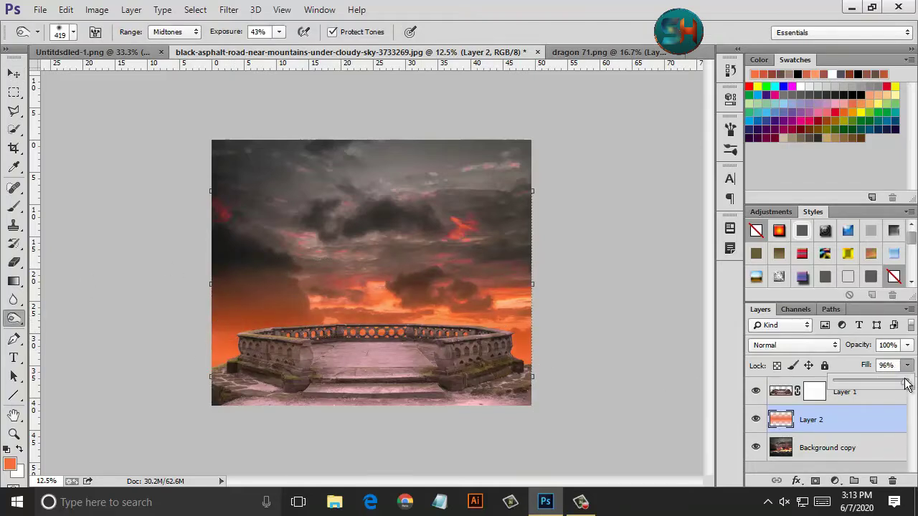
left_click_drag(906, 381, 901, 390)
left_click(426, 335)
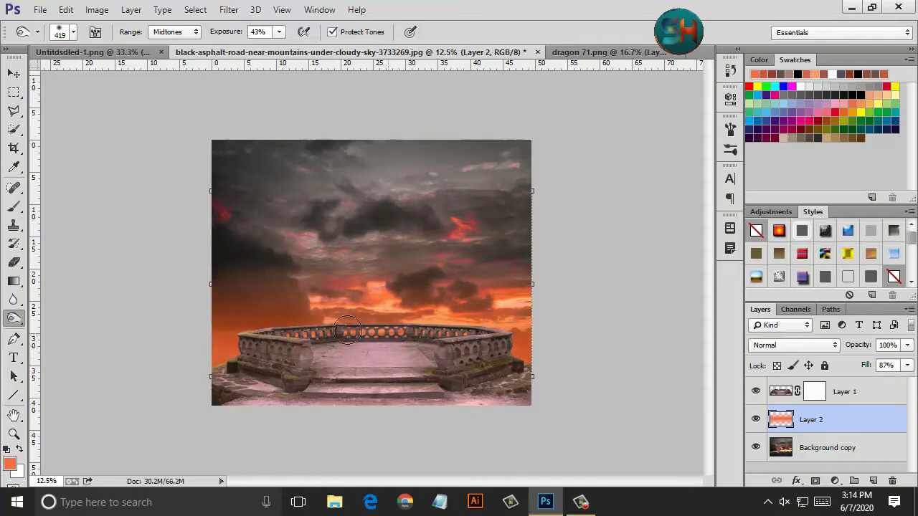
left_click(786, 401)
Add a clipped Layer 3 filled with orange, blended in Overlay at 35% fill.
left_click(872, 480)
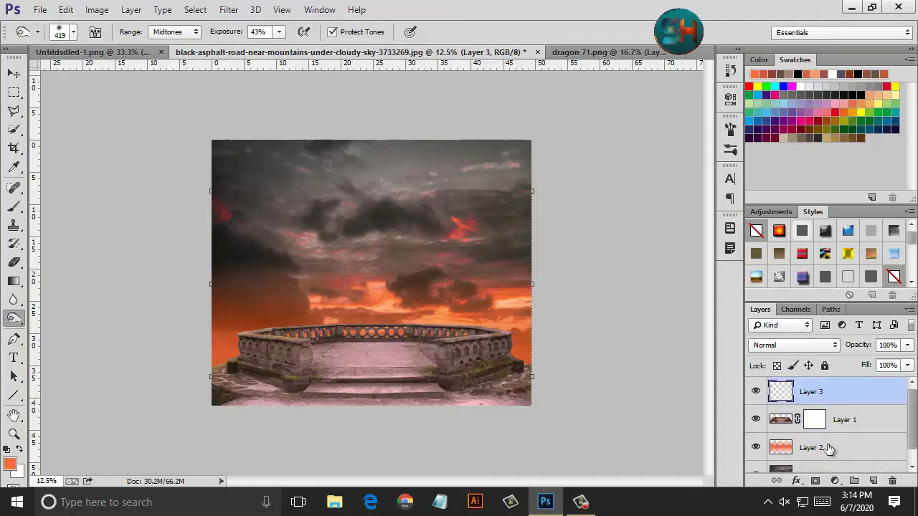
key("ctrl+alt+g")
left_click(15, 281)
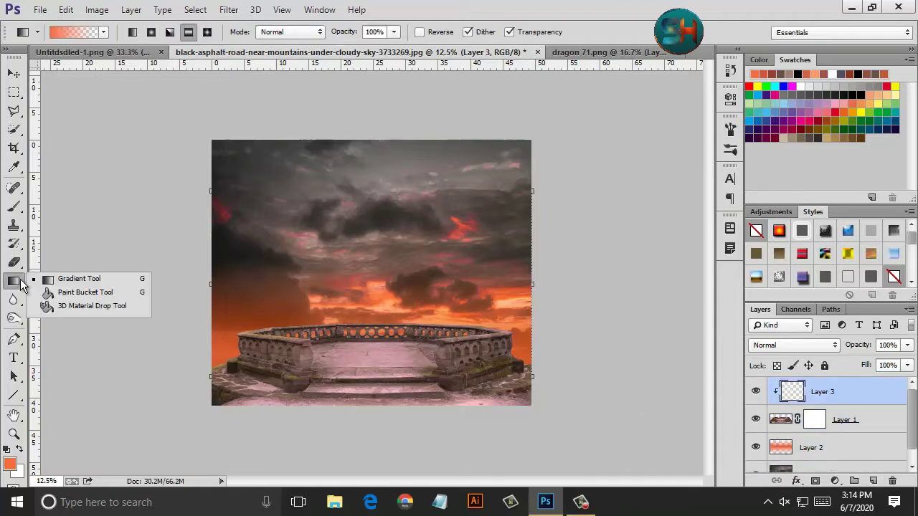
left_click(84, 292)
left_click(369, 370)
left_click(907, 365)
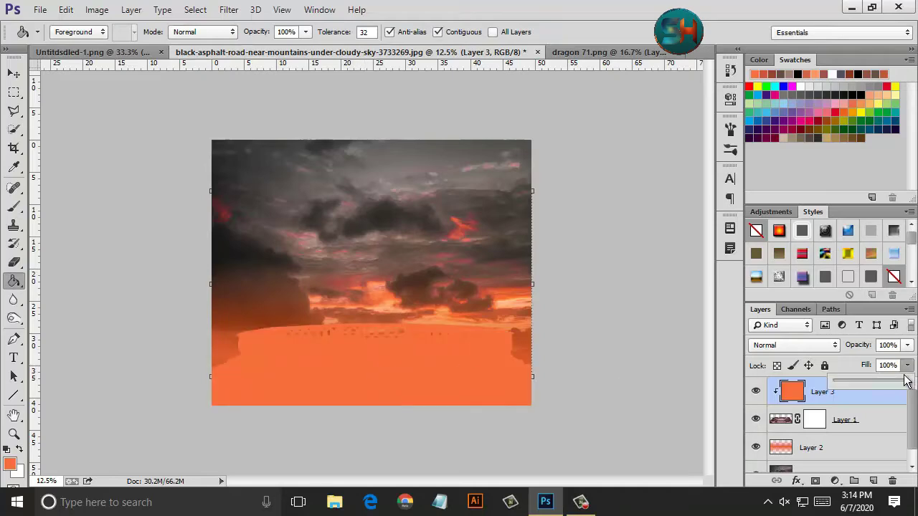
left_click_drag(906, 381, 866, 383)
left_click(794, 345)
left_click(774, 198)
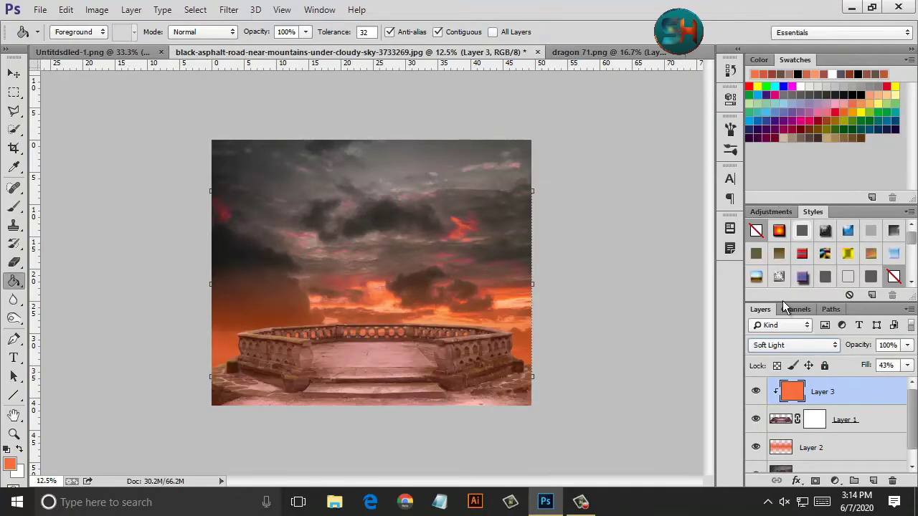
left_click(794, 345)
left_click(771, 181)
left_click(907, 365)
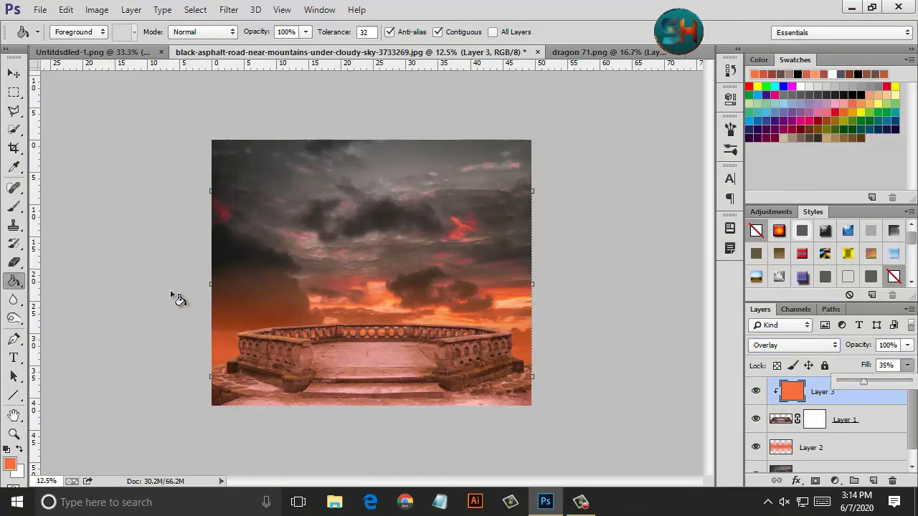
Dodge the balcony railing and floor on Layer 1 to brighten them.
key("o")
left_click(780, 426)
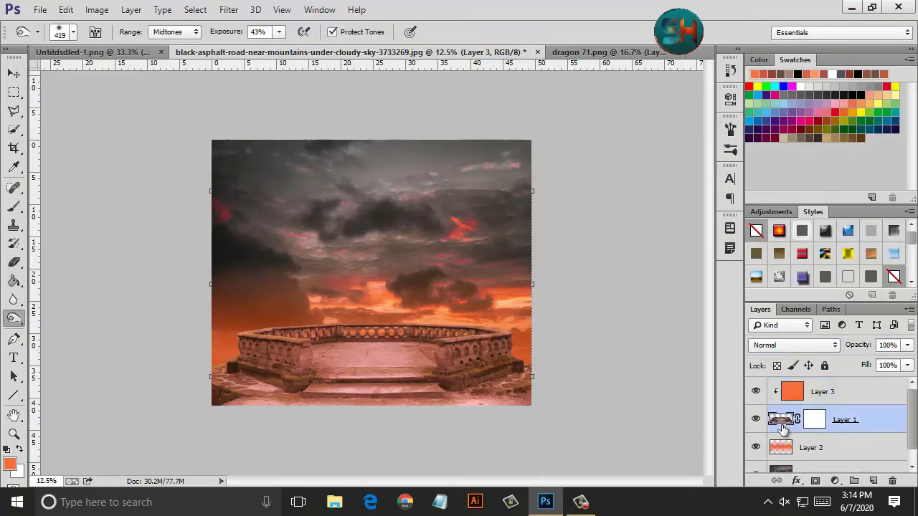
left_click_drag(406, 331, 204, 360)
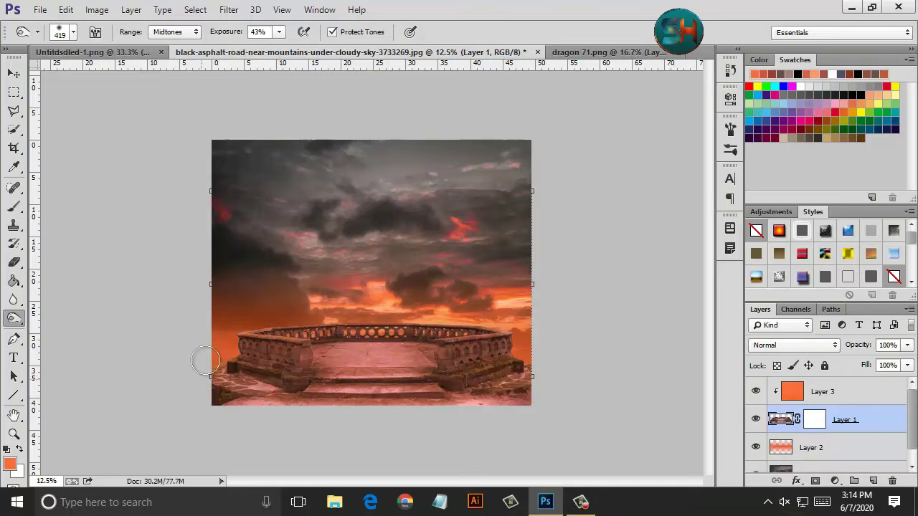
key("ctrl+plus")
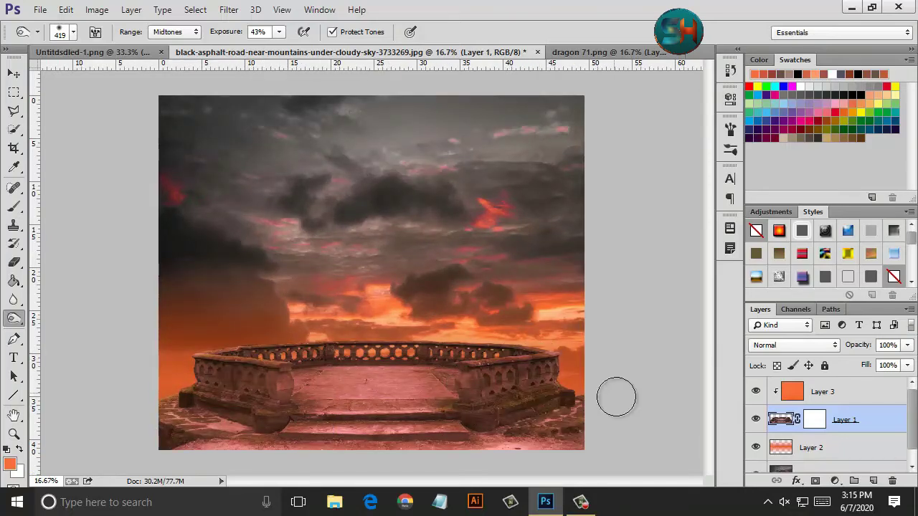
Add clipped Layers 4 and 5, then burn the balcony walkway slightly darker.
left_click(873, 481)
left_click(757, 421)
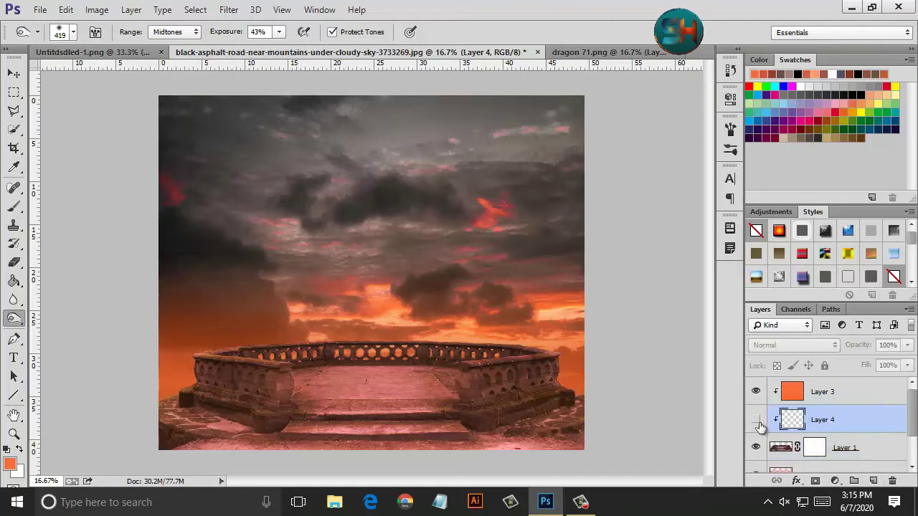
left_click(859, 399)
left_click(872, 481)
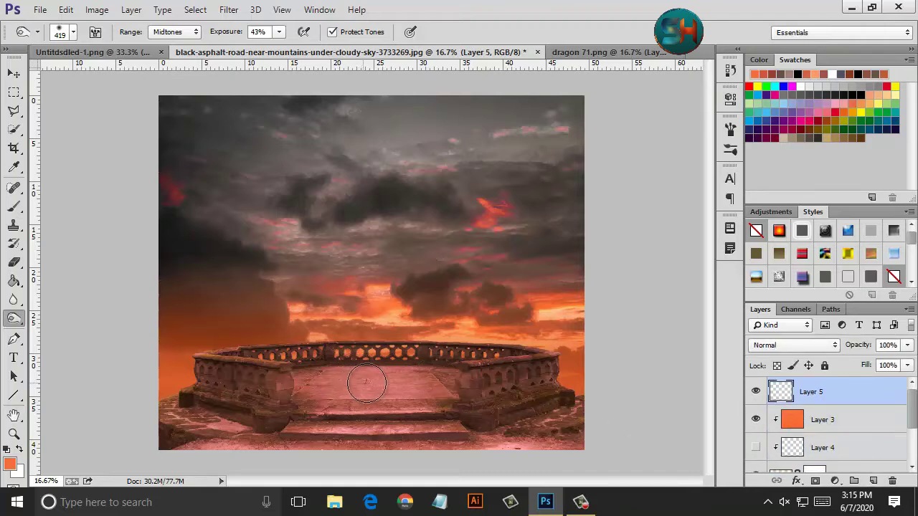
left_click(839, 474)
left_click_drag(342, 382, 195, 448)
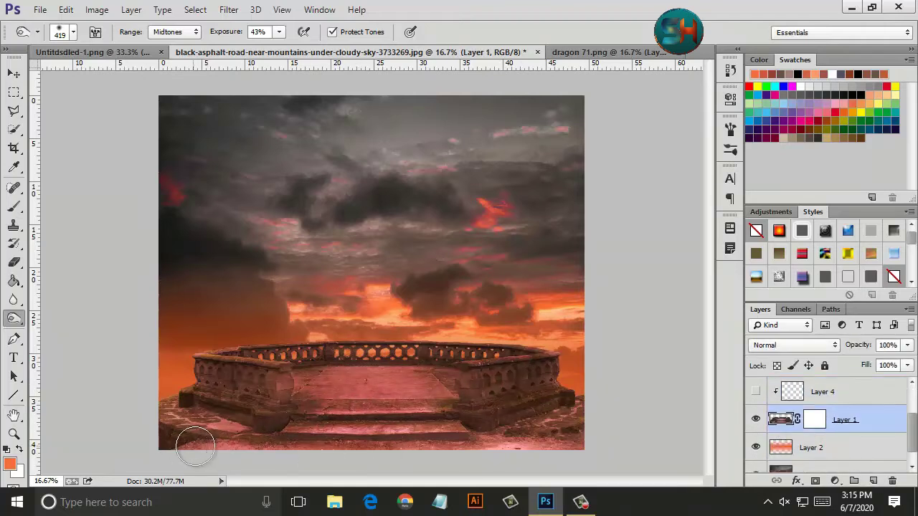
Draw an orange gradient haze on Layer 4, blend it in Overlay at 39% fill, and add a mask.
left_click(14, 281)
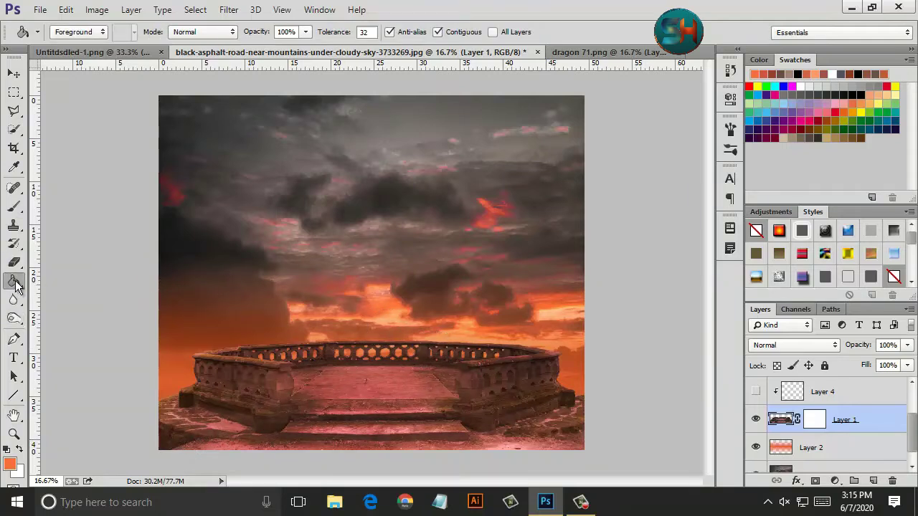
right_click(16, 284)
left_click(72, 282)
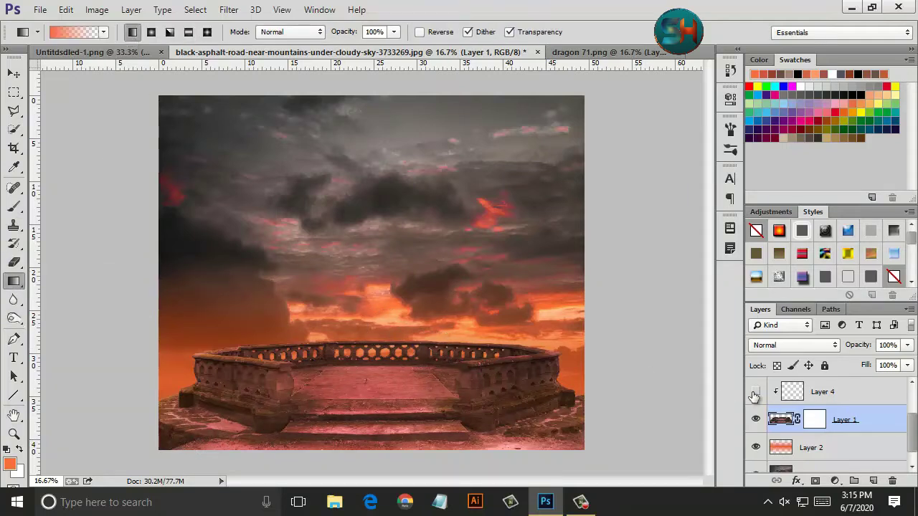
left_click(789, 396)
left_click_drag(388, 317, 381, 344)
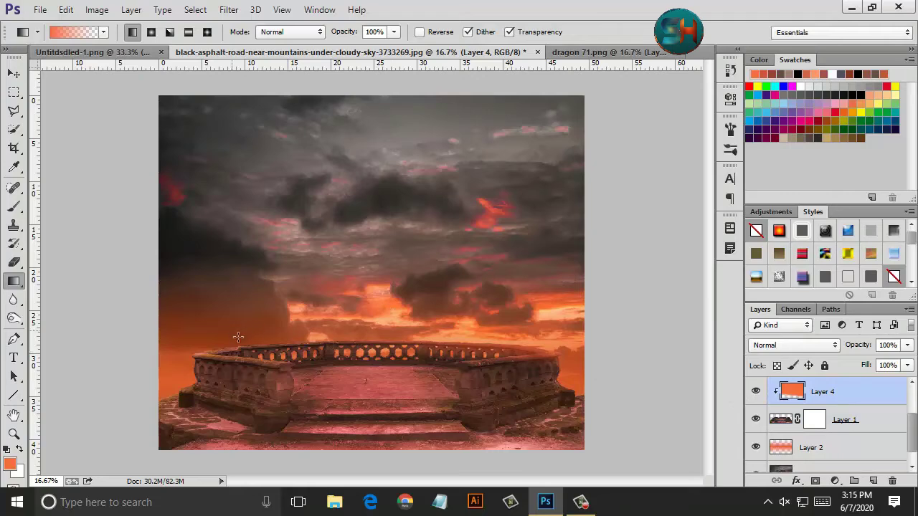
left_click_drag(254, 363, 453, 371)
left_click(803, 345)
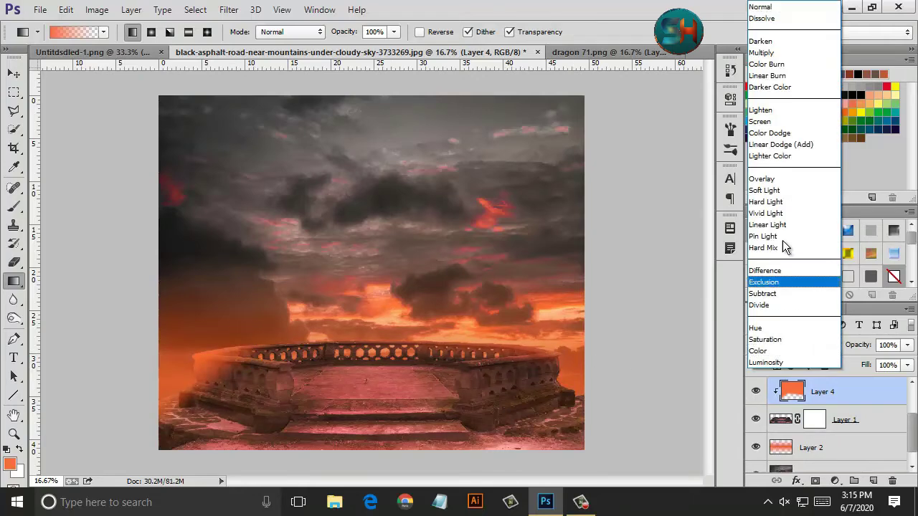
left_click(773, 203)
mouse_move(907, 365)
left_mouse_down()
mouse_move(894, 387)
mouse_move(856, 385)
left_mouse_up()
left_click(815, 481)
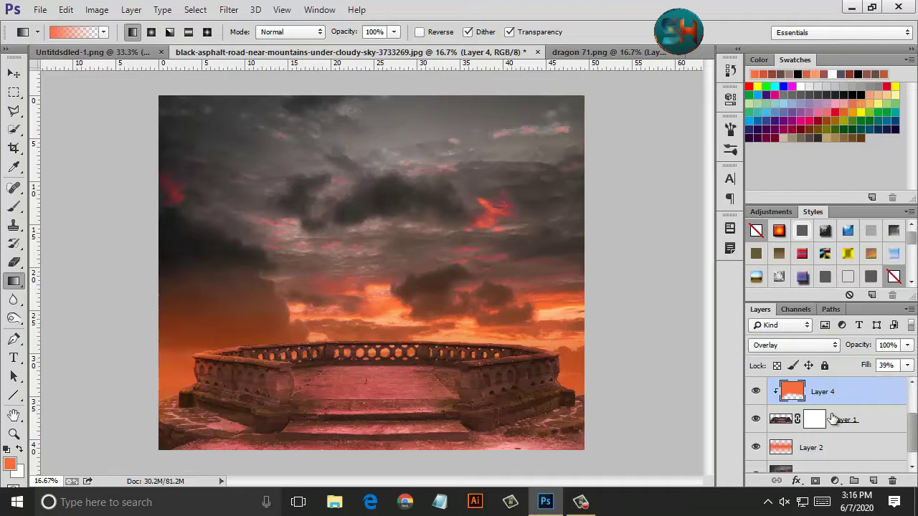
Brush a redder tone along the bottom of Layer 4, keeping Overlay blending and lowering its fill.
left_click(14, 206)
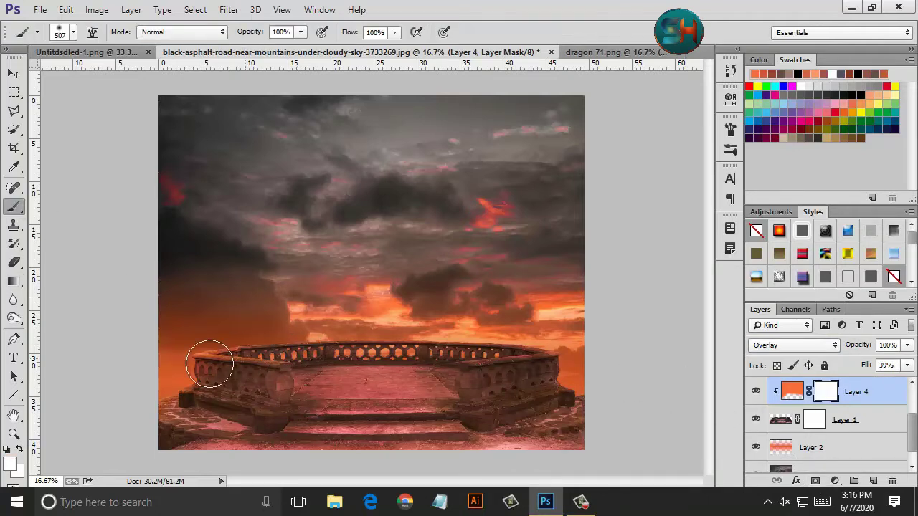
left_click(798, 388)
mouse_move(600, 410)
left_mouse_down()
mouse_move(147, 421)
mouse_move(584, 436)
left_mouse_up()
left_click(795, 346)
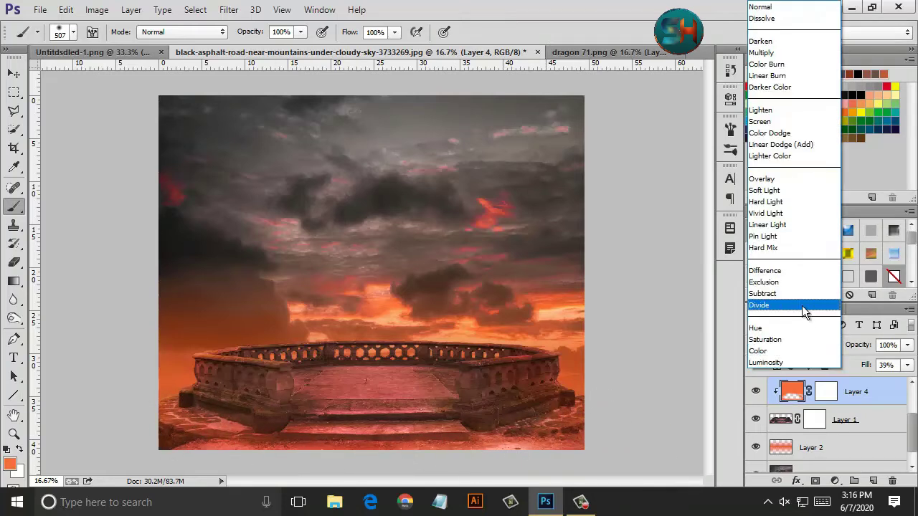
left_click(763, 188)
key("Up")
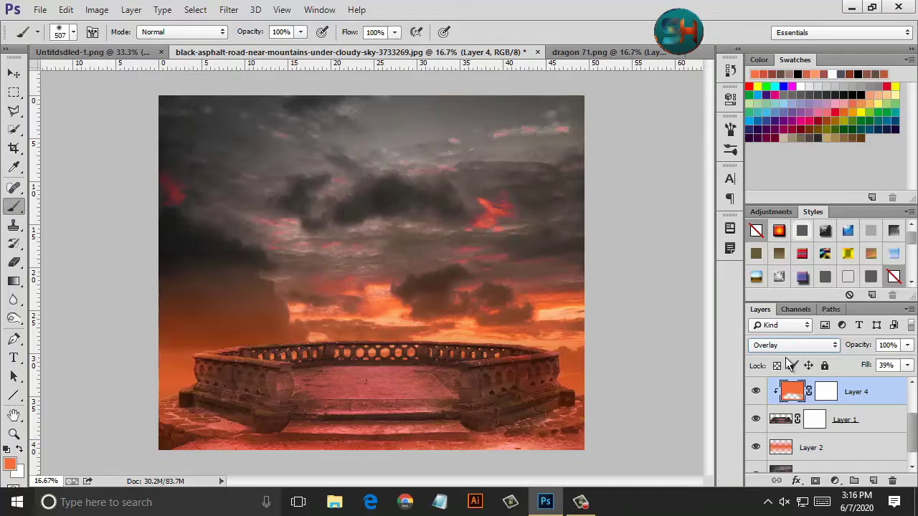
key("o")
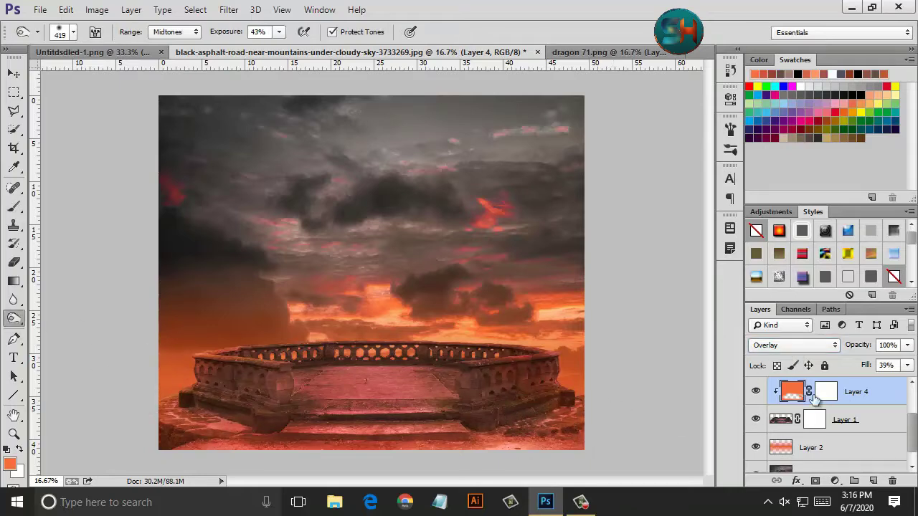
left_click(13, 206)
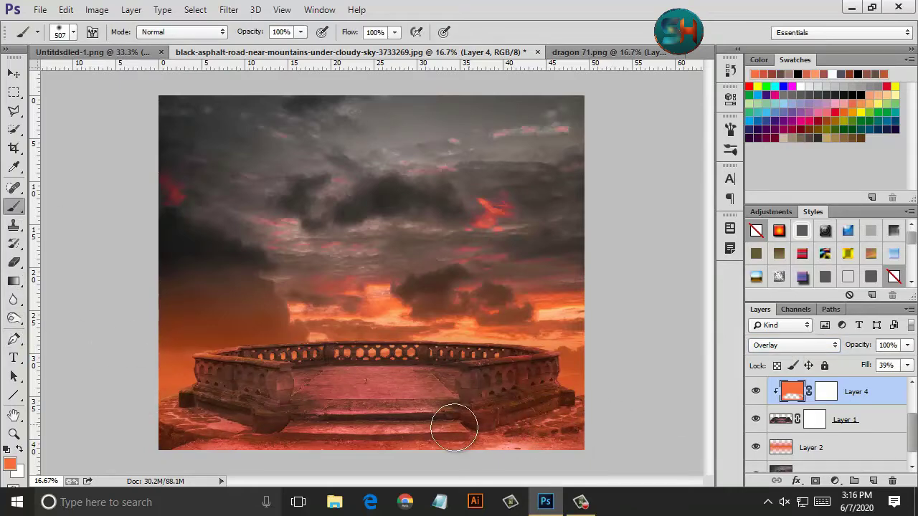
left_click(907, 365)
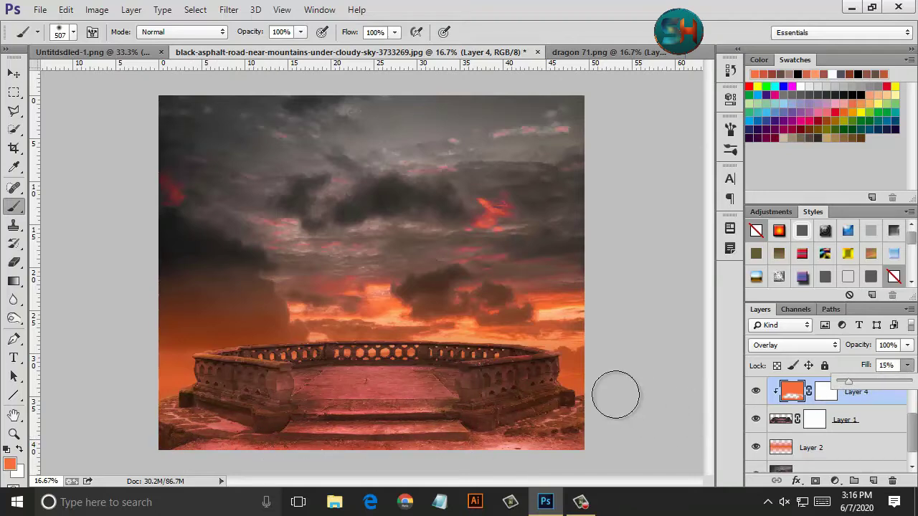
Sample red from the sky and draw a red fade gradient on new Layer 5 in Soft Light.
key("i")
left_click(499, 206)
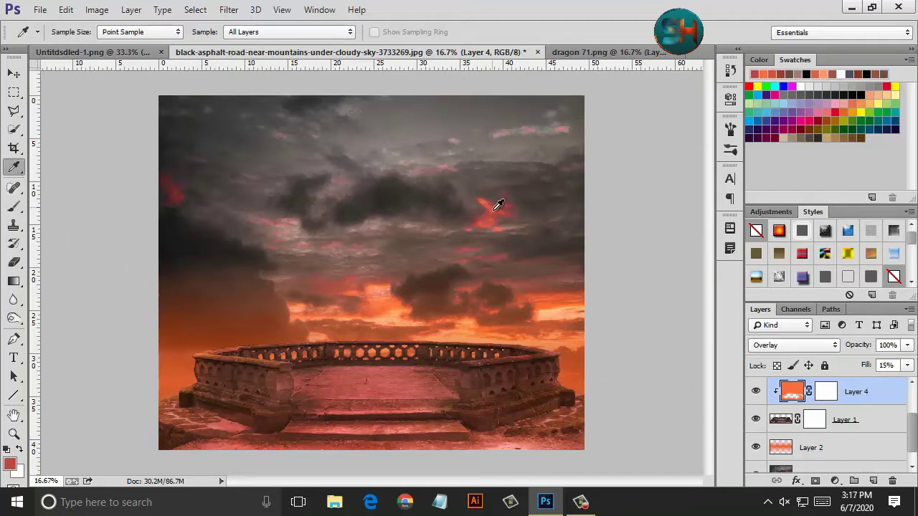
left_click(872, 480)
key("g")
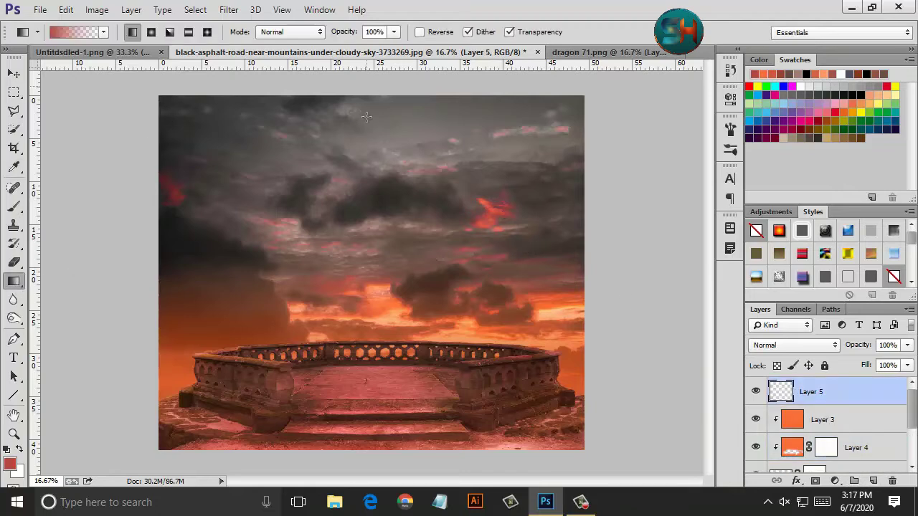
left_click_drag(366, 116, 362, 167)
left_click(793, 345)
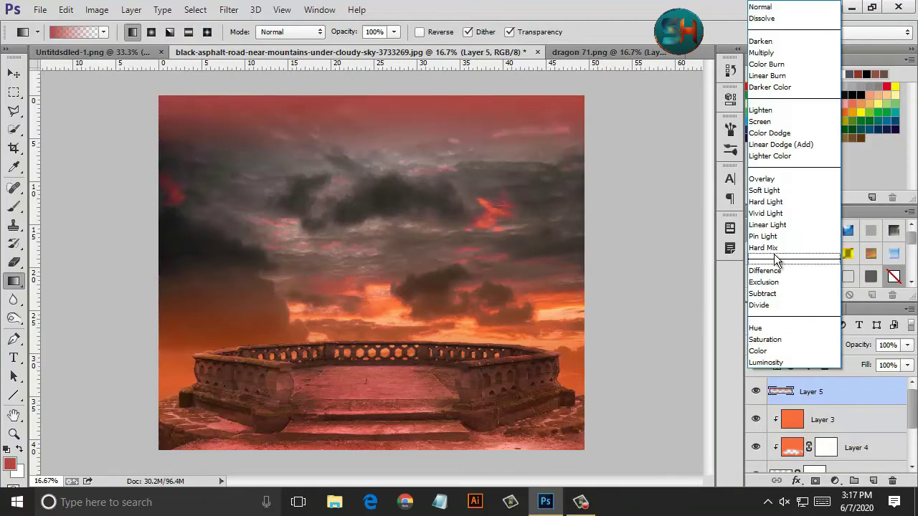
left_click(770, 199)
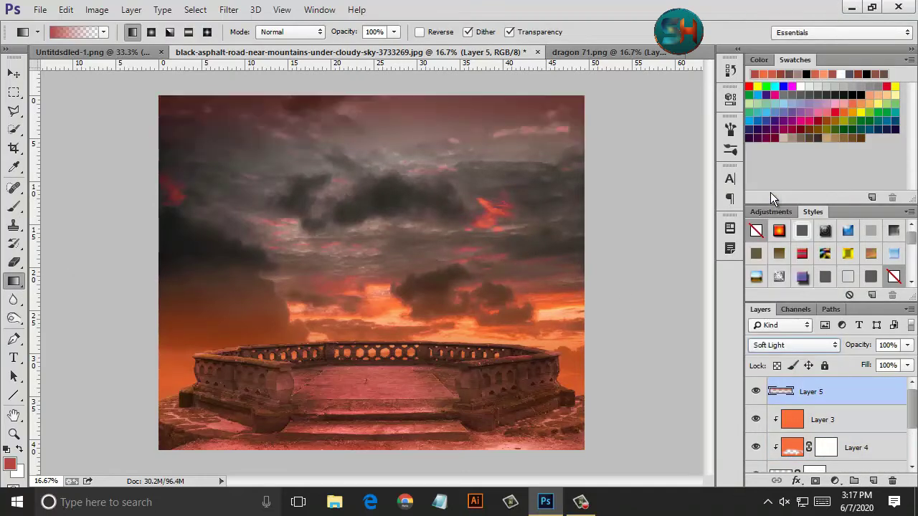
left_click(137, 53)
Bring the man into the composite and scale him to about 78% standing on the balcony.
key("v")
mouse_move(384, 185)
left_mouse_down()
mouse_move(402, 57)
mouse_move(386, 335)
mouse_move(378, 268)
left_mouse_up()
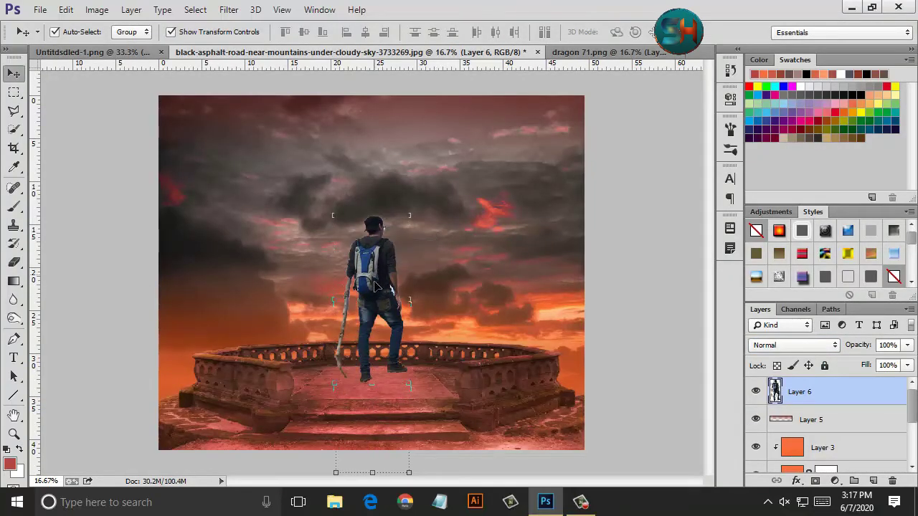
key("ctrl+t")
left_click_drag(408, 385, 401, 373)
left_click_drag(378, 258, 377, 267)
key("ctrl+plus")
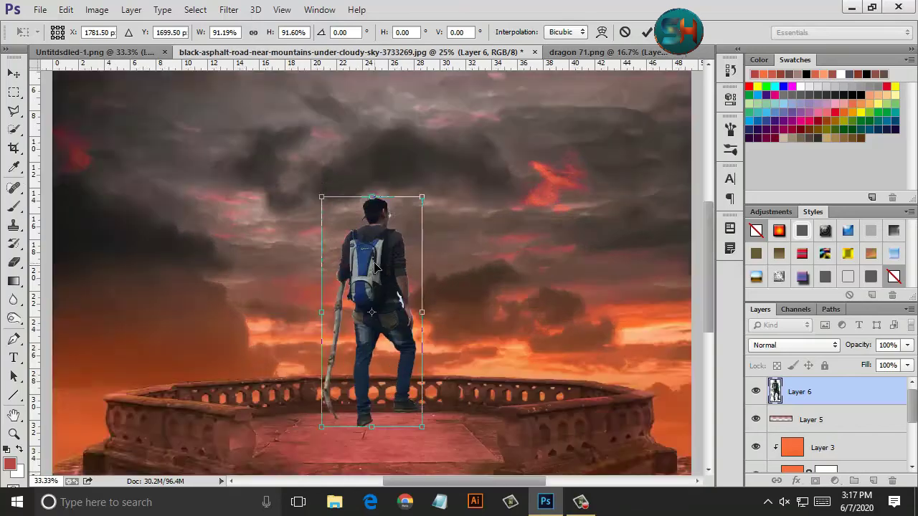
key("ctrl+plus")
left_click_drag(307, 152, 313, 167)
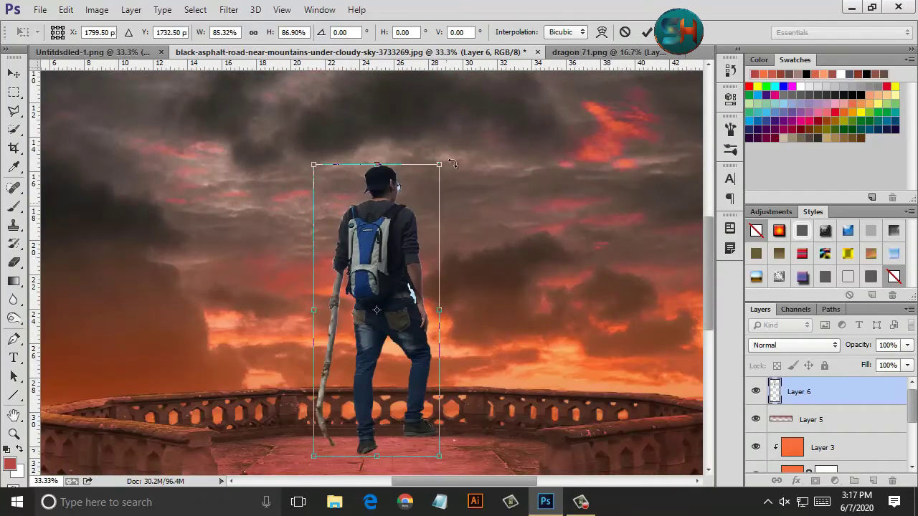
left_click_drag(436, 168, 427, 169)
left_click_drag(404, 312, 405, 315)
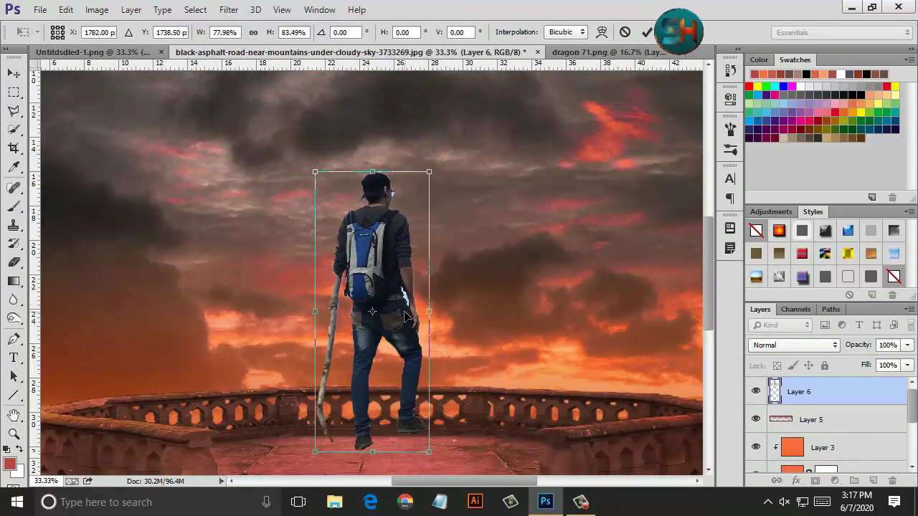
key("Return")
Erase stray background fringes around the man's cut-out, then duplicate Layer 6 as Layer 6 copy.
key("e")
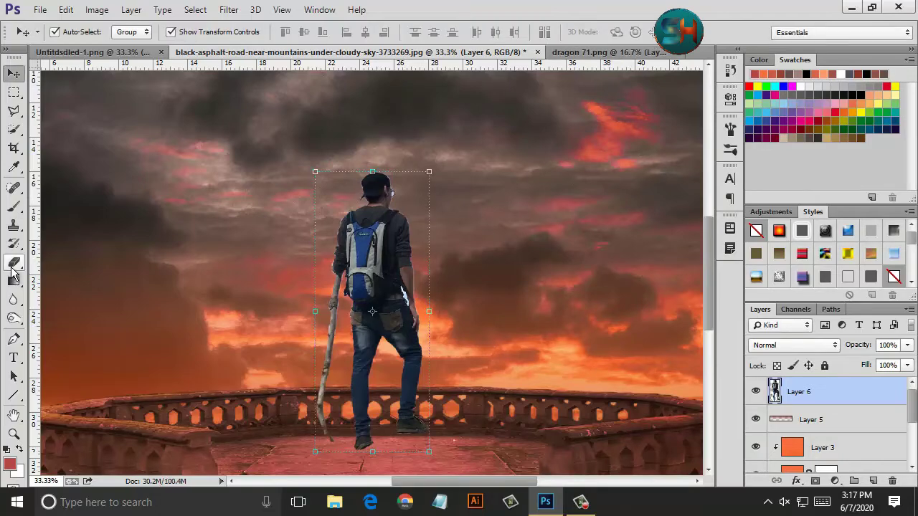
key("ctrl+plus")
key("ctrl+plus")
key("ctrl+plus")
key("ctrl+plus")
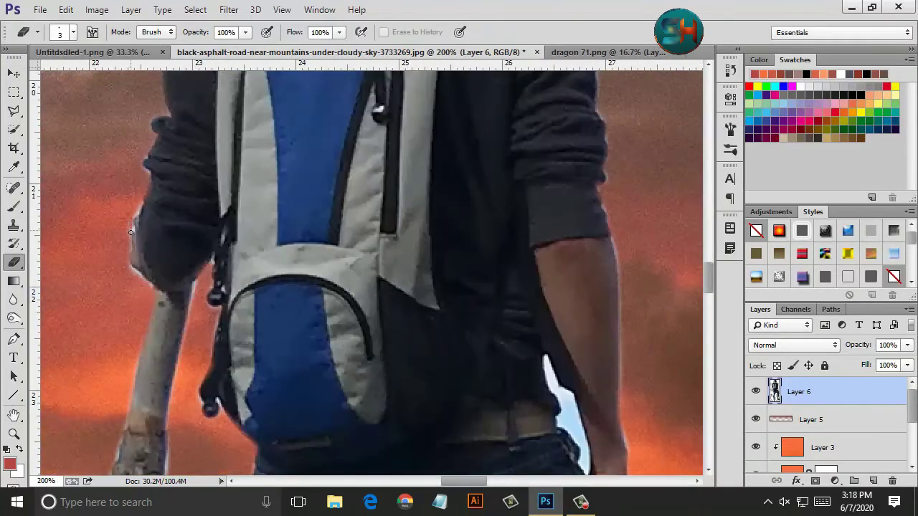
scroll(143, 287, "down", 3)
scroll(358, 237, "down", 3)
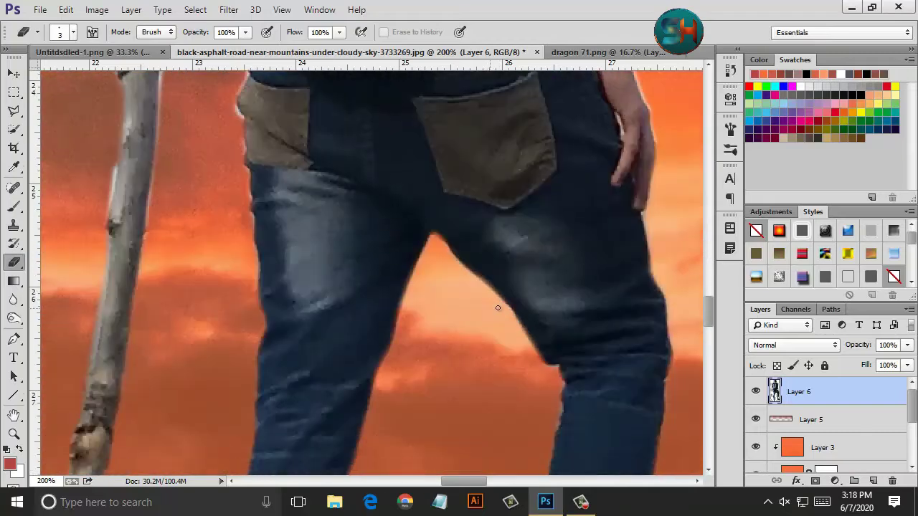
scroll(552, 174, "up", 3)
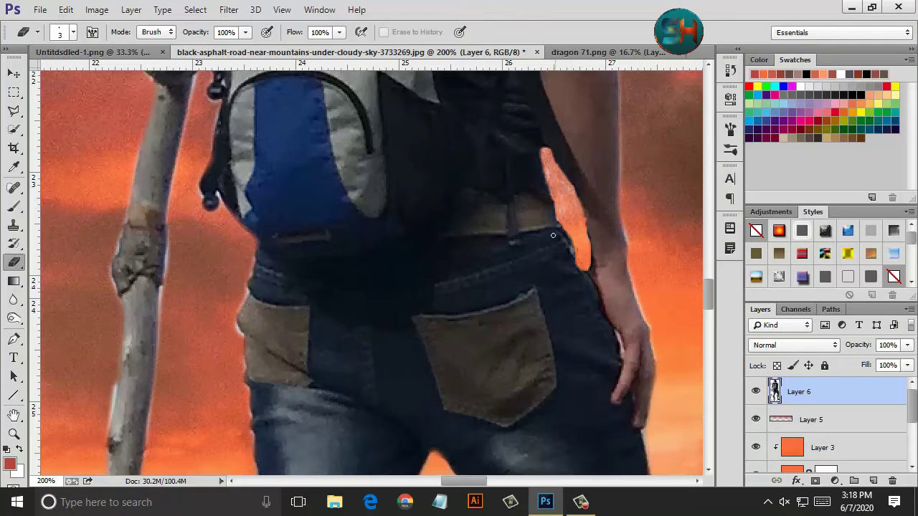
scroll(553, 235, "up", 5)
scroll(549, 238, "up", 5)
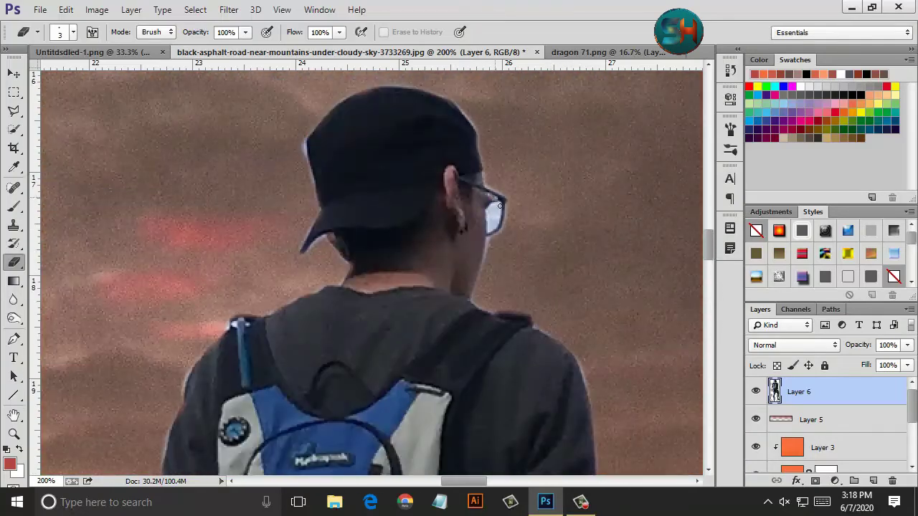
key("ctrl+plus")
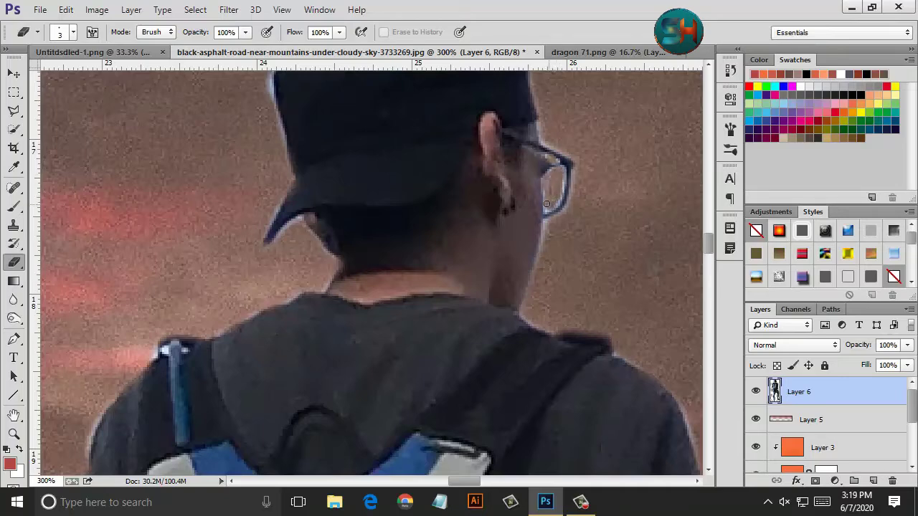
key("ctrl+1")
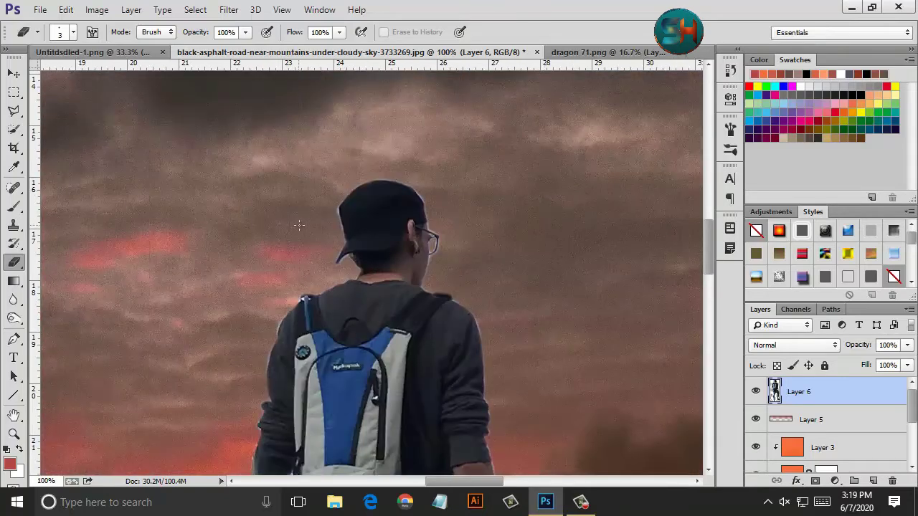
key("ctrl+minus")
key("ctrl+minus")
key("ctrl+minus")
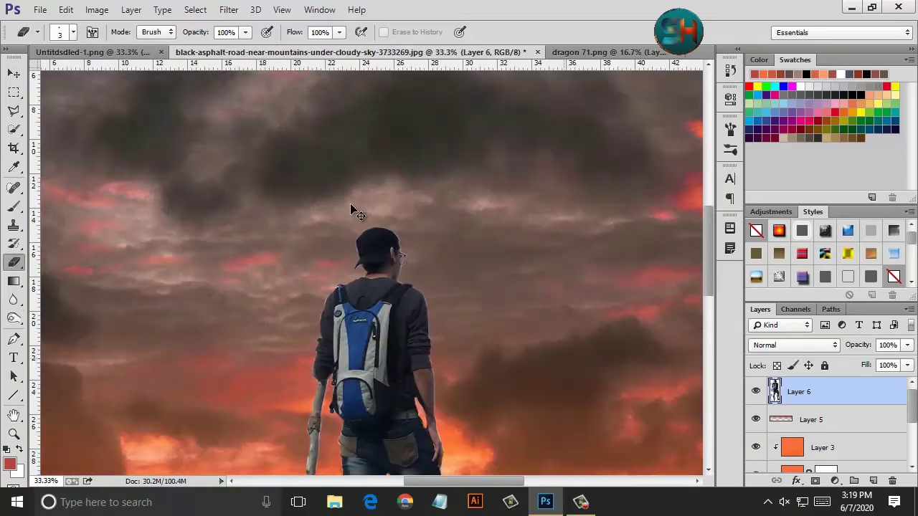
key("ctrl+minus")
key("ctrl+minus")
left_click_drag(860, 392, 874, 481)
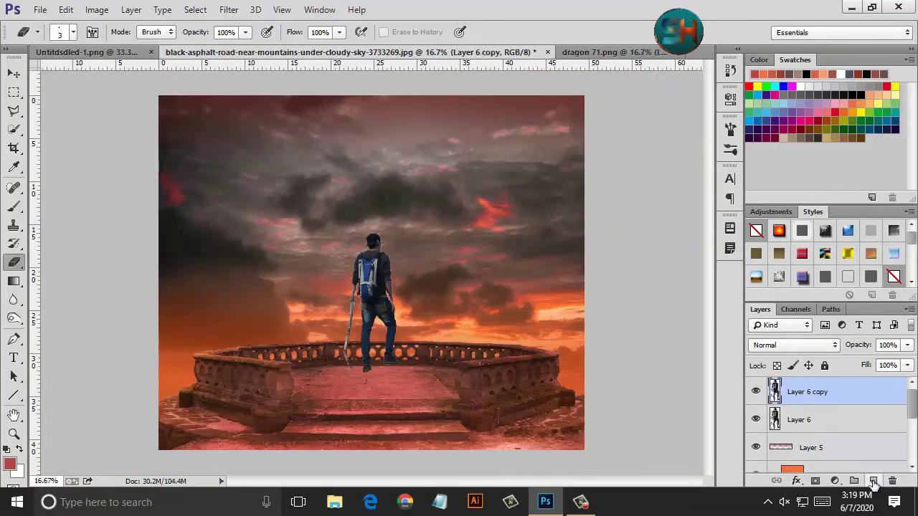
Flip Layer 6 copy, squash it beneath the man's feet, and make it nearly transparent.
key("v")
key("ctrl+t")
left_click_drag(371, 233, 371, 396)
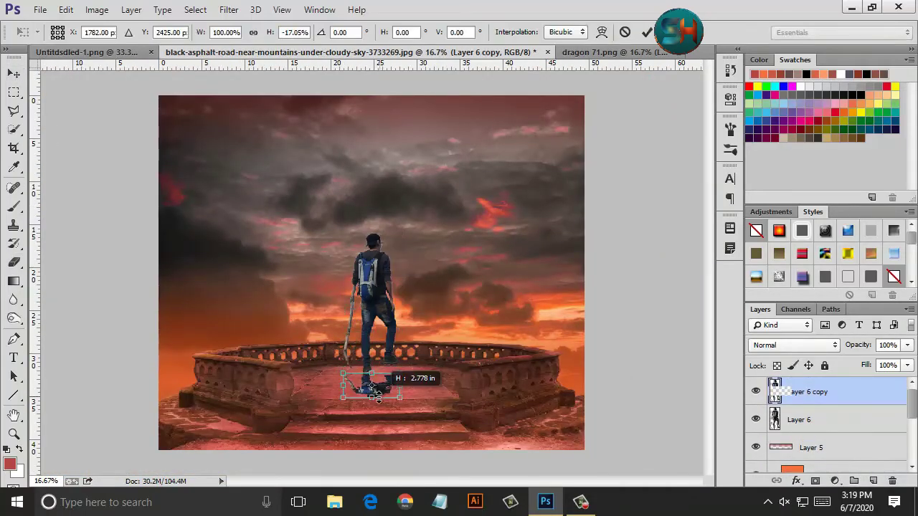
left_click(646, 32)
mouse_move(907, 366)
left_mouse_down()
mouse_move(838, 379)
mouse_move(853, 380)
left_mouse_up()
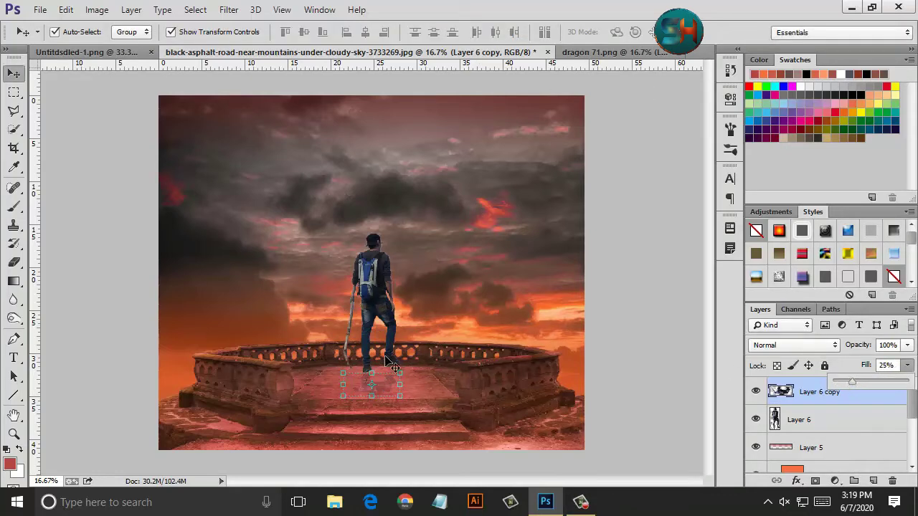
Darken the copy into a shadow with Levels and raise its fill to about 94%.
left_click(96, 9)
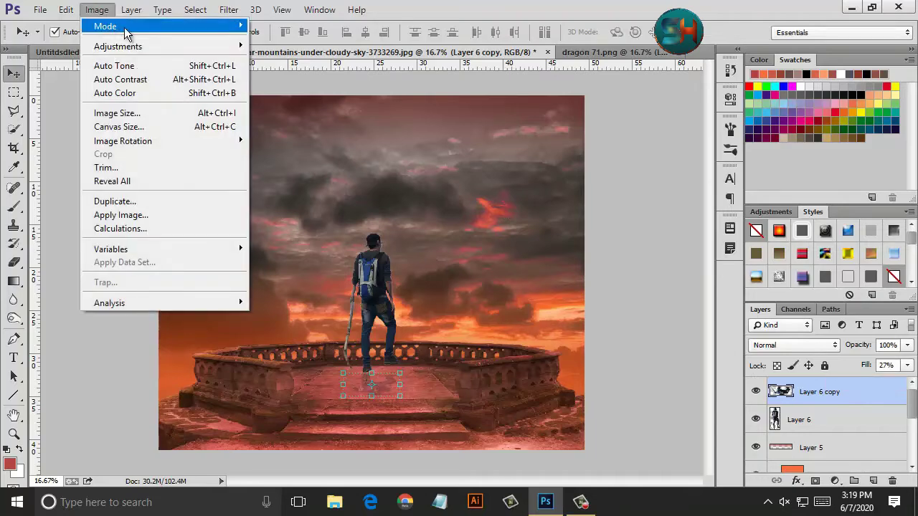
left_click(279, 69)
mouse_move(534, 313)
left_mouse_down()
mouse_move(571, 314)
mouse_move(559, 313)
left_mouse_up()
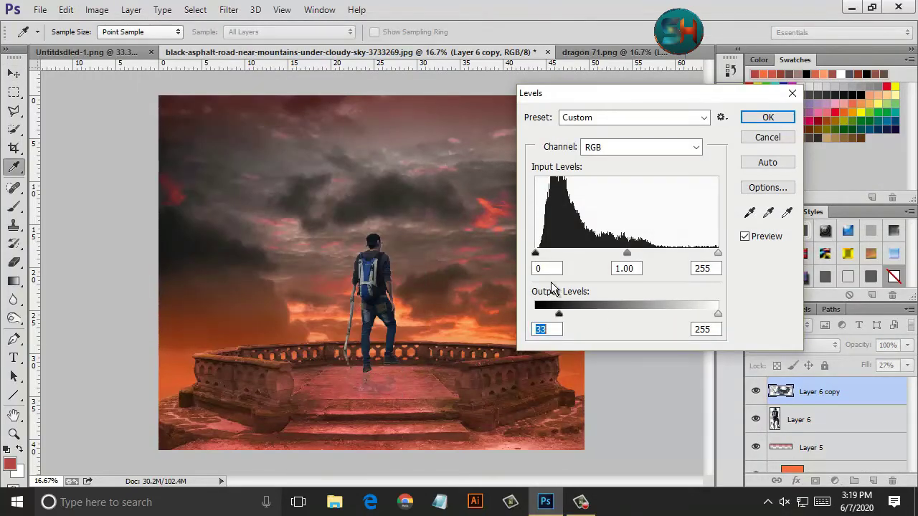
left_click_drag(535, 253, 652, 253)
left_click(767, 119)
key("v")
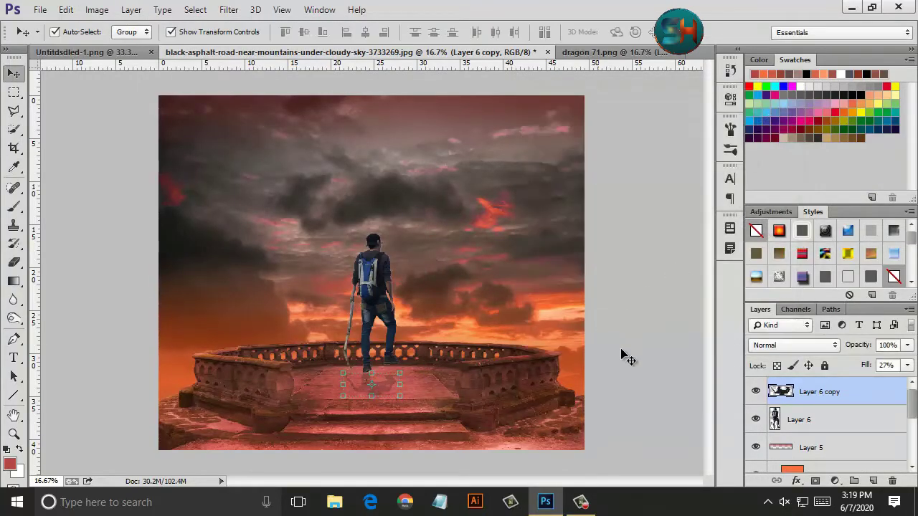
left_click(907, 365)
left_click_drag(855, 381, 907, 381)
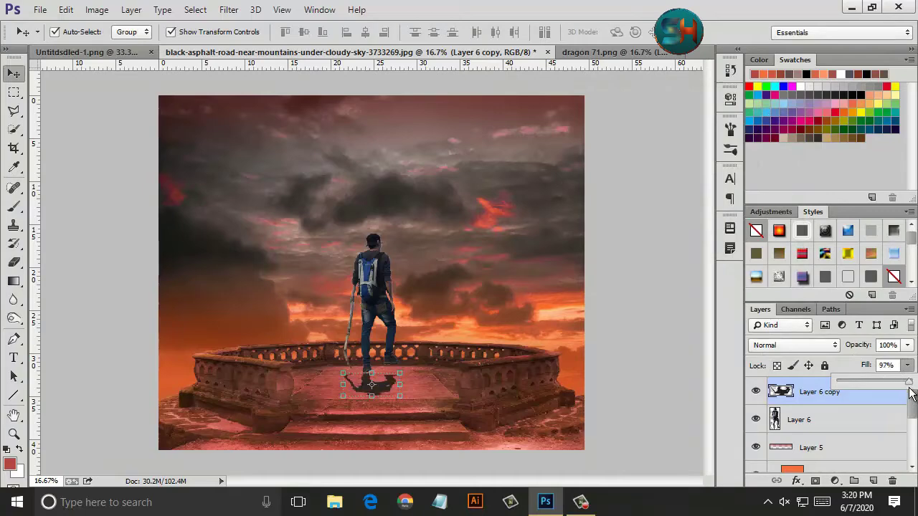
Enlarge the shadow slightly and apply a Box Blur with a 4-pixel radius.
key("ctrl+t")
left_click_drag(400, 373, 410, 369)
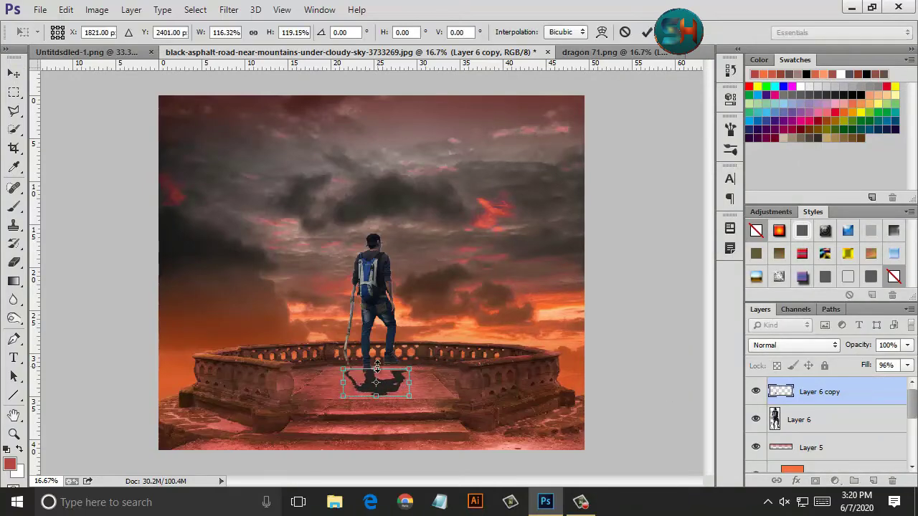
left_click(645, 32)
left_click(229, 10)
left_click(440, 249)
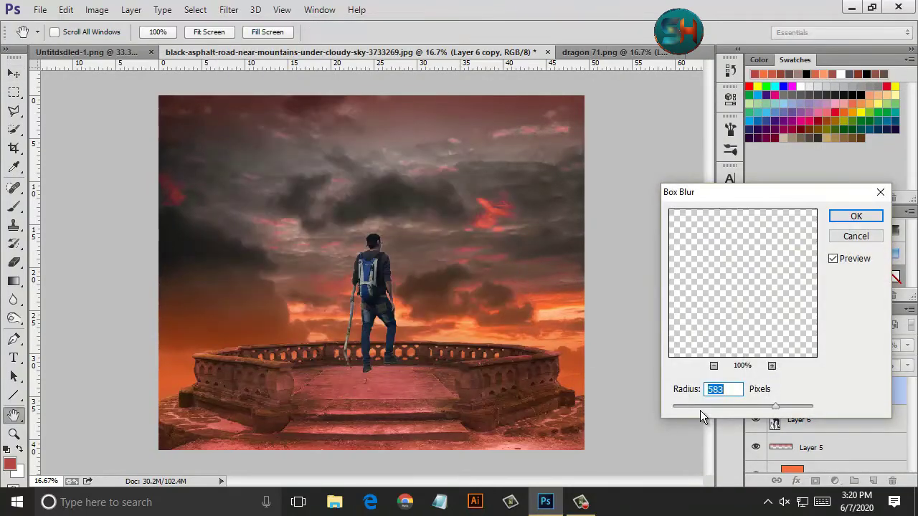
left_click_drag(696, 406, 675, 407)
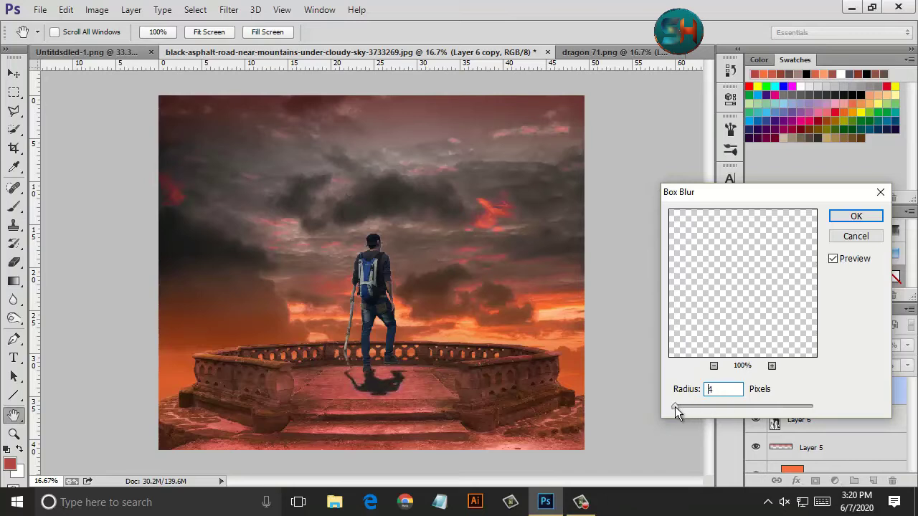
key("Return")
Fade the shadow to 29% fill, tilt it a few degrees, and add a mask to Layer 6.
left_click(907, 365)
left_click_drag(884, 378, 860, 386)
key("ctrl+plus")
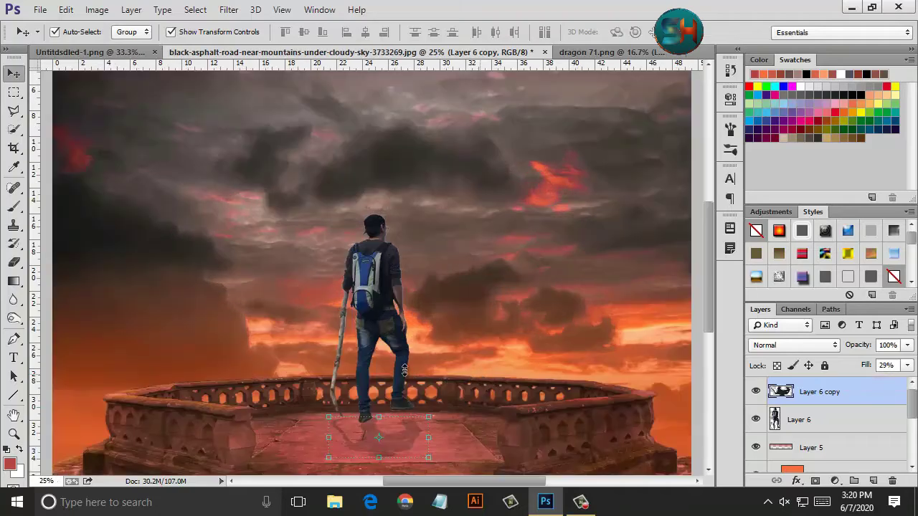
key("ctrl+t")
left_click_drag(442, 349, 440, 333)
key("ctrl+minus")
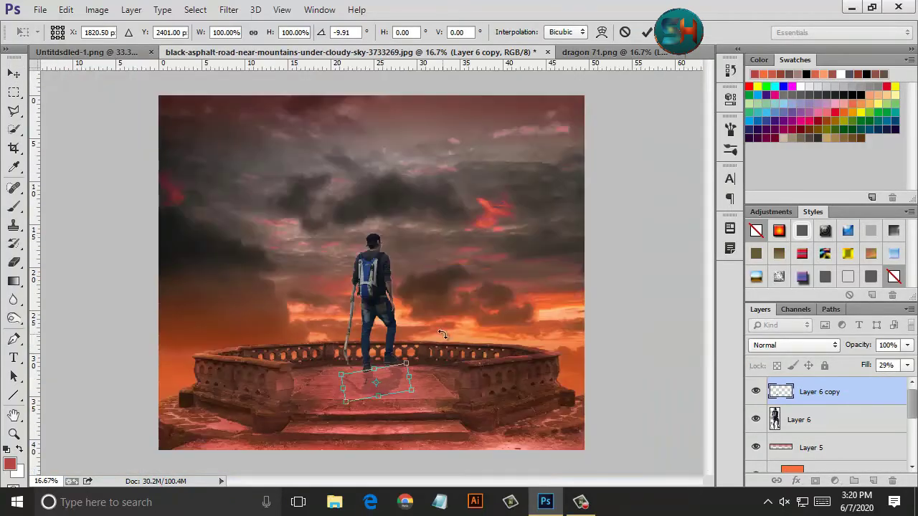
key("Return")
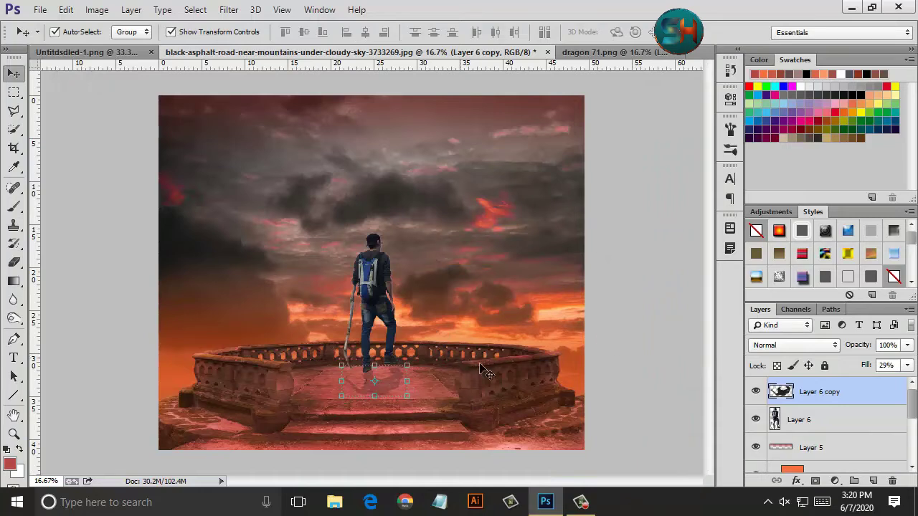
left_click(807, 426)
left_click(816, 481)
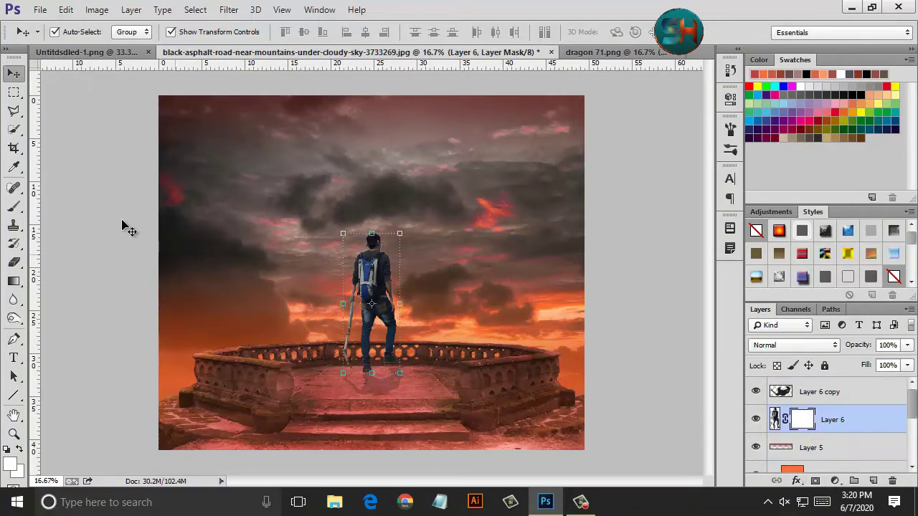
Sample a peach sky colour and draw a reflected gradient on new Layer 7, clipped to the man.
key("i")
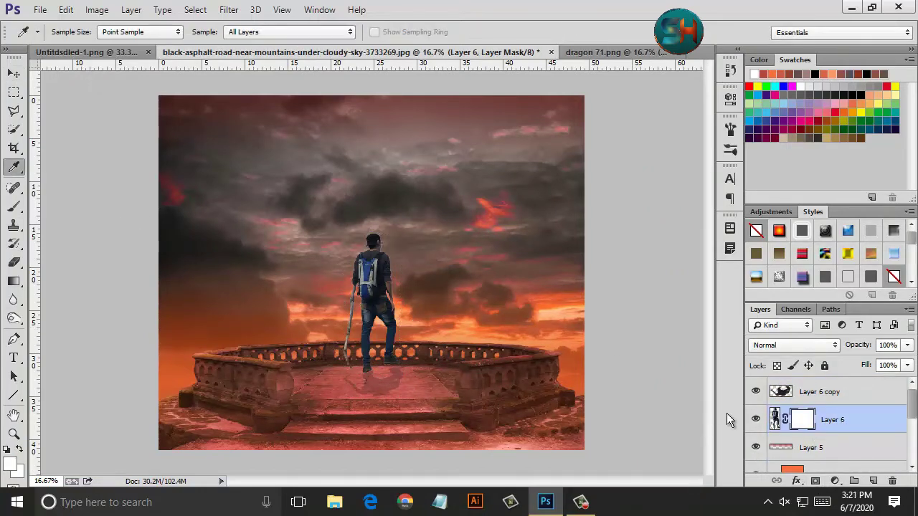
left_click(774, 419)
left_click(405, 316)
key("g")
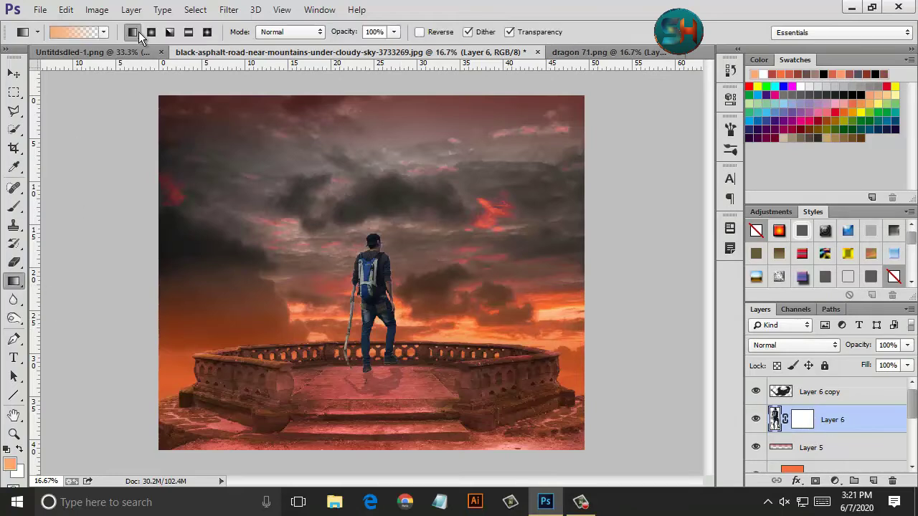
left_click(188, 31)
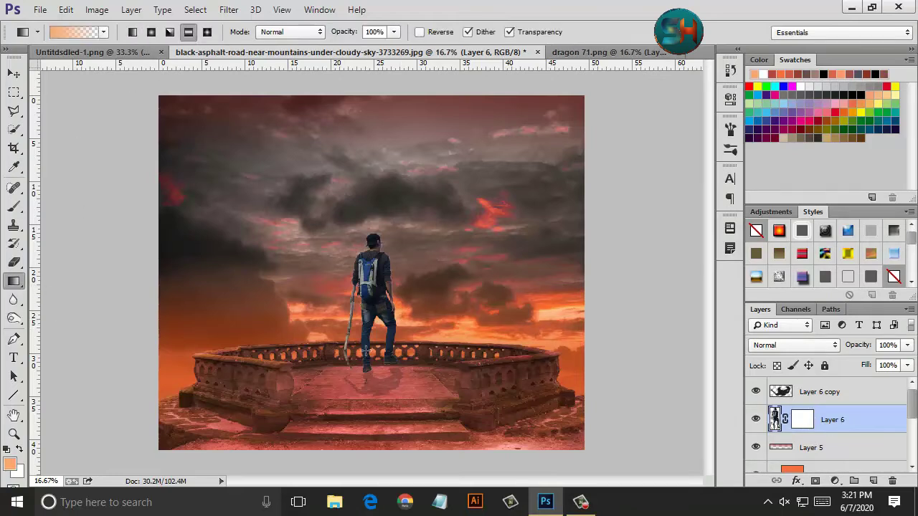
left_click(853, 481)
key("ctrl+alt+g")
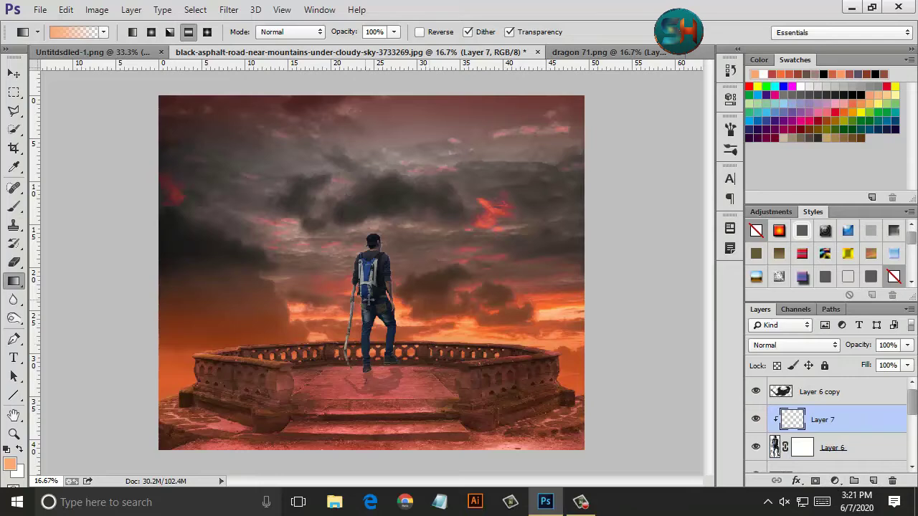
left_click_drag(370, 304, 369, 339)
Squash the gradient into a band across the man and set Layer 7 to Soft Light.
key("v")
key("ctrl+t")
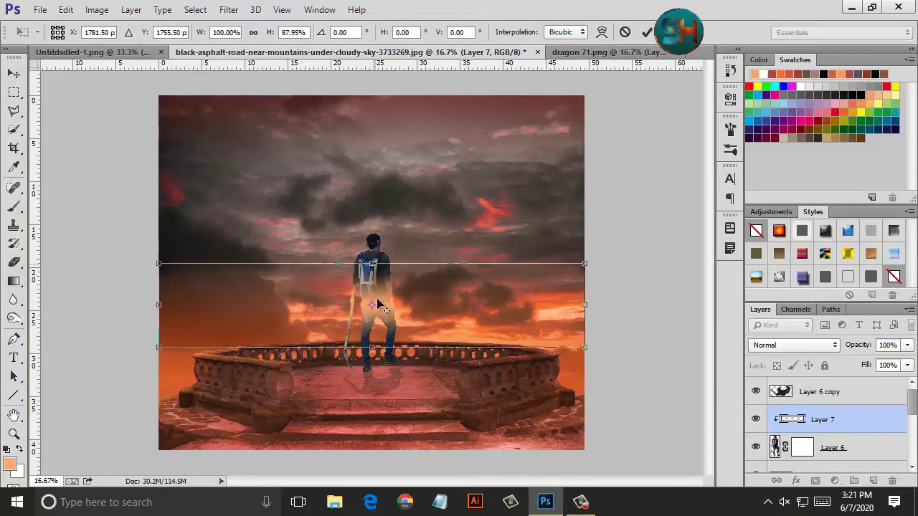
mouse_move(379, 303)
left_mouse_down()
mouse_move(380, 285)
mouse_move(382, 305)
left_mouse_up()
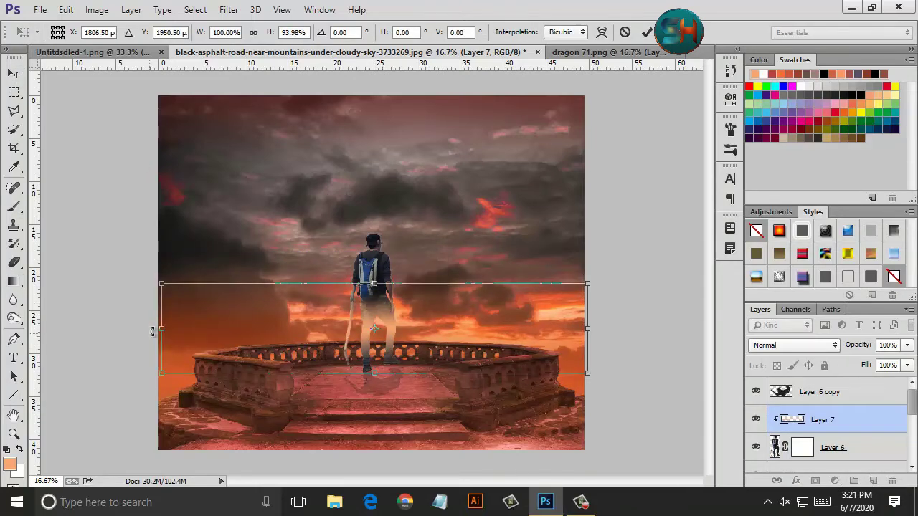
left_click_drag(152, 331, 149, 331)
left_click(646, 31)
left_click(794, 345)
left_click(781, 191)
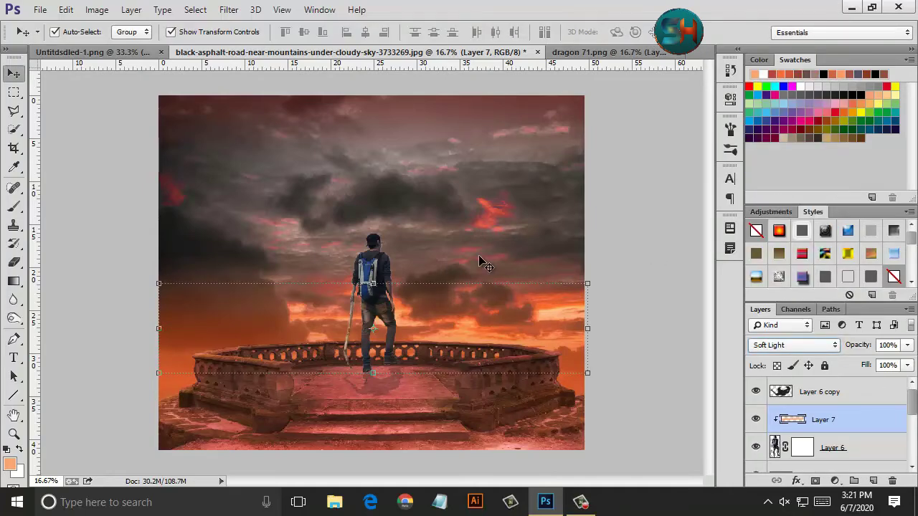
key("ctrl+plus")
key("ctrl+plus")
key("ctrl+plus")
left_click(776, 450)
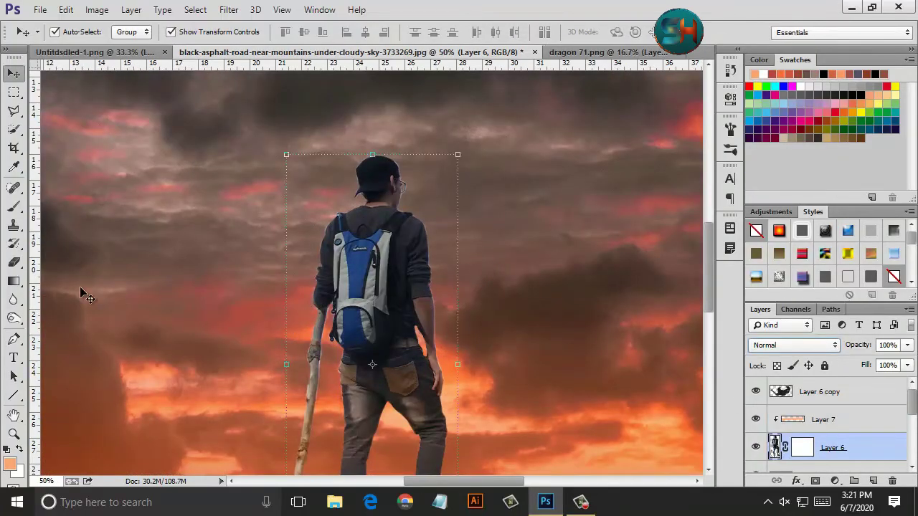
left_click(13, 300)
scroll(215, 323, "down", 5)
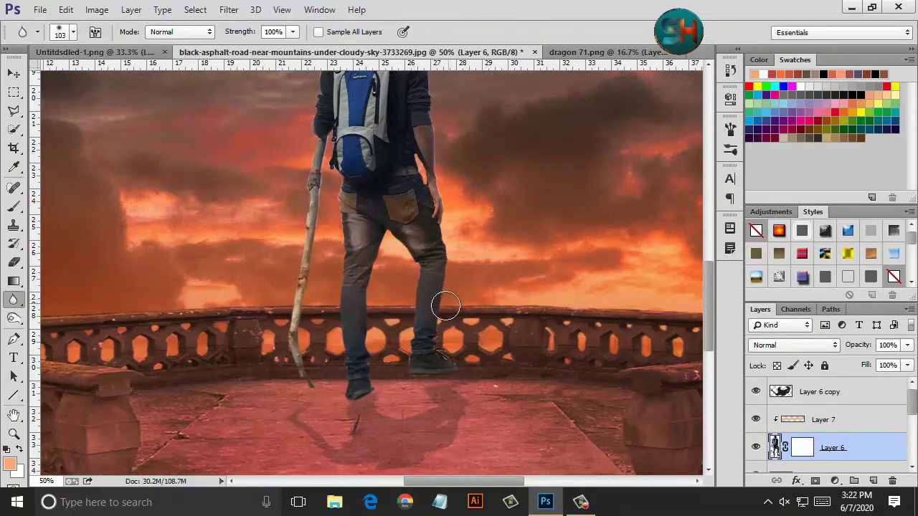
scroll(442, 258, "up", 2)
scroll(308, 430, "down", 1)
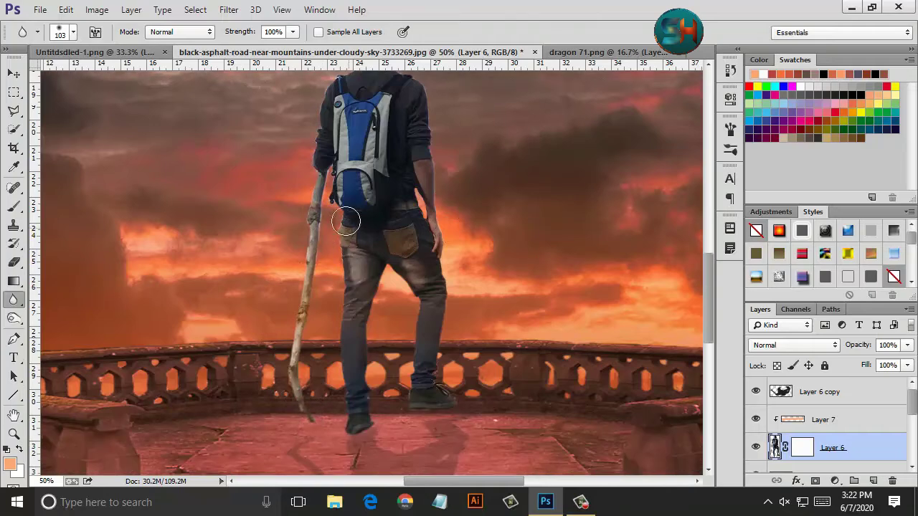
scroll(347, 222, "up", 1)
scroll(351, 143, "up", 2)
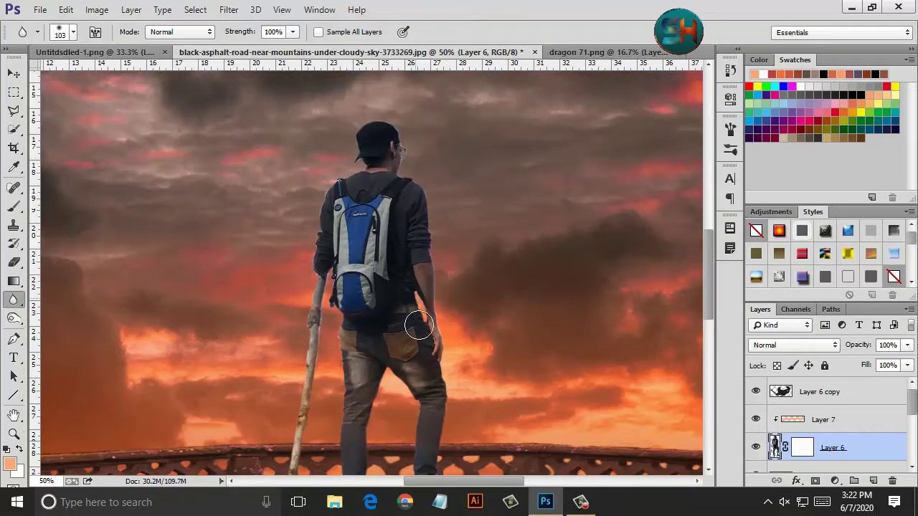
scroll(418, 326, "down", 2)
scroll(413, 275, "down", 3)
scroll(499, 313, "down", 2)
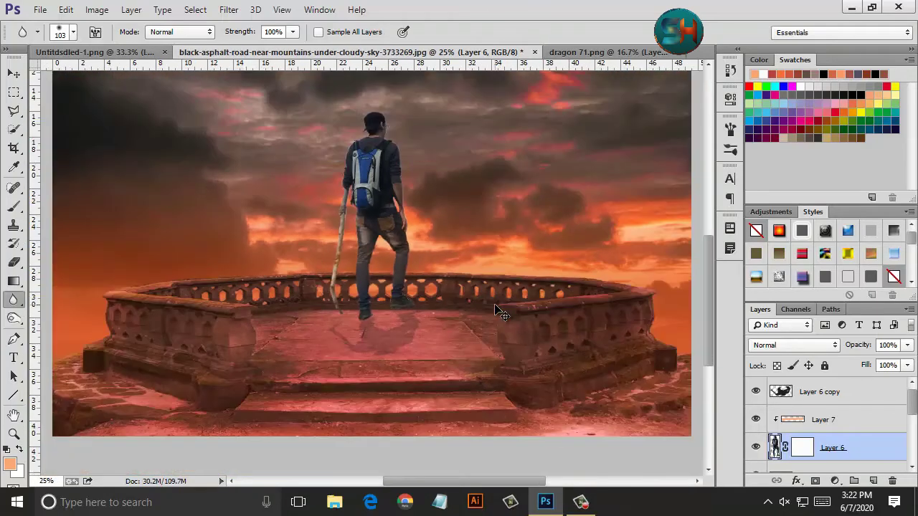
scroll(494, 306, "down", 1)
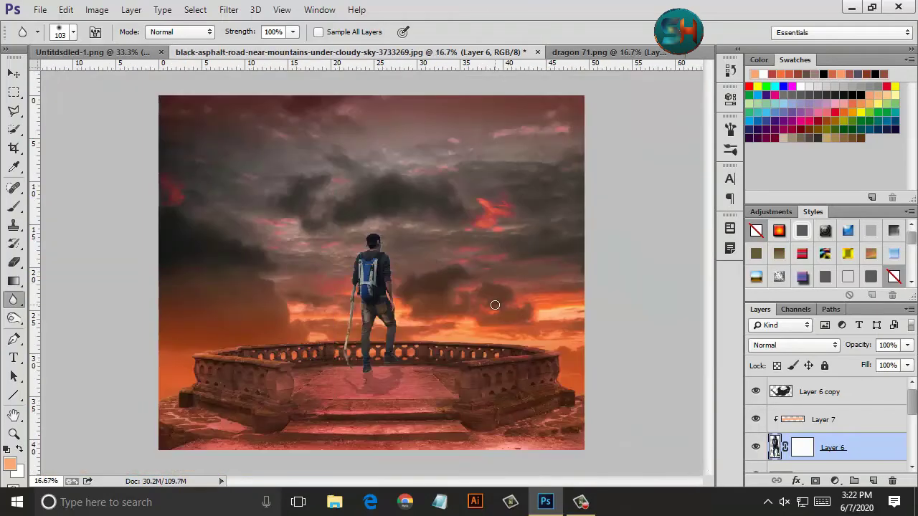
left_click(868, 398)
left_click(849, 430)
Paint sky-sampled red over the man's head, shoulders and backpack on clipped Layer 8, in Soft Light.
left_click(873, 481)
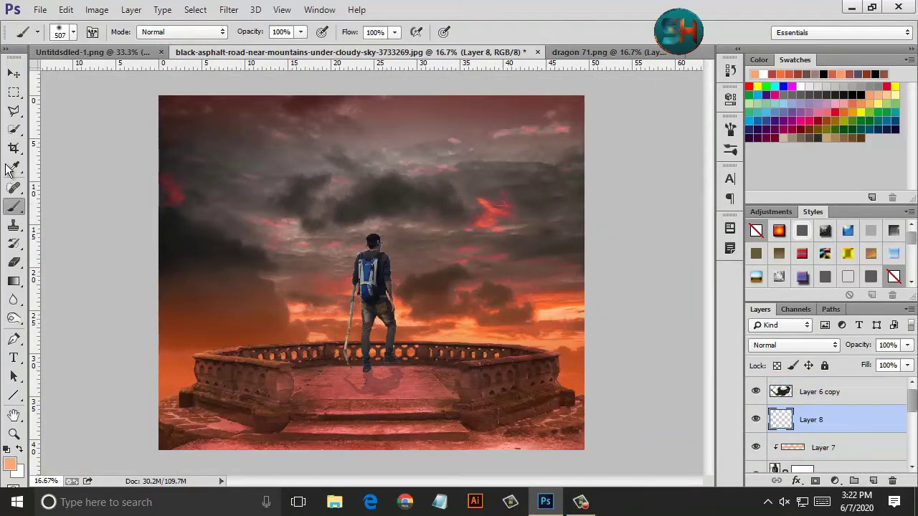
key("i")
left_click(368, 231)
key("b")
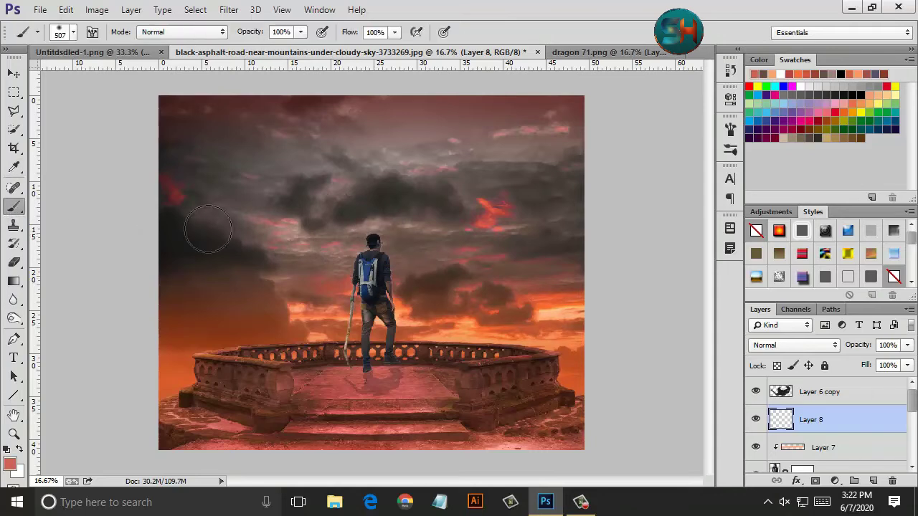
left_click_drag(343, 224, 350, 264)
key("ctrl+z")
left_click(836, 433, "alt")
mouse_move(348, 242)
left_mouse_down()
mouse_move(389, 221)
mouse_move(358, 258)
mouse_move(370, 303)
left_mouse_up()
left_click(793, 345)
left_click(786, 207)
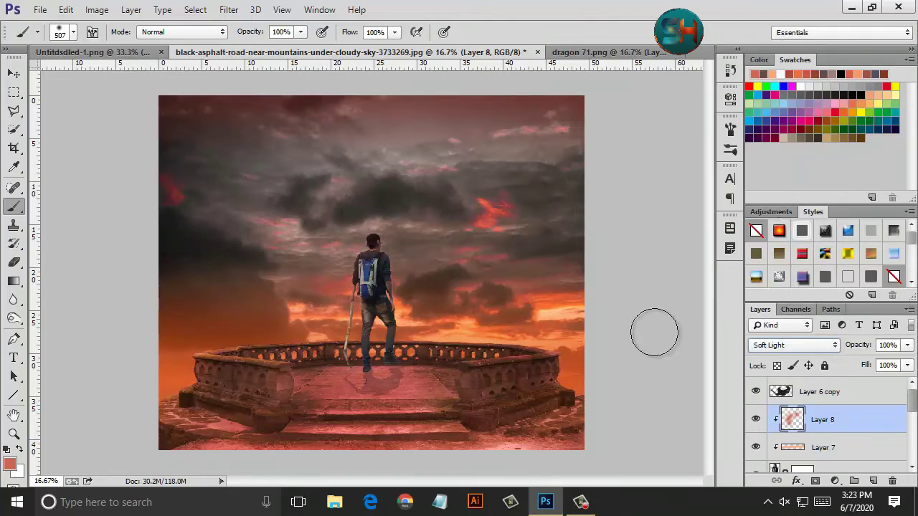
key("ctrl+plus")
key("ctrl+plus")
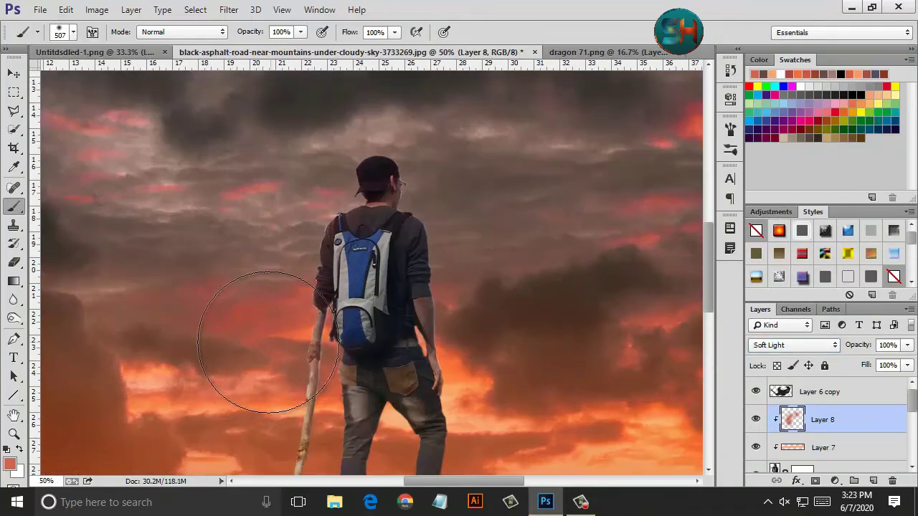
key("ctrl+minus")
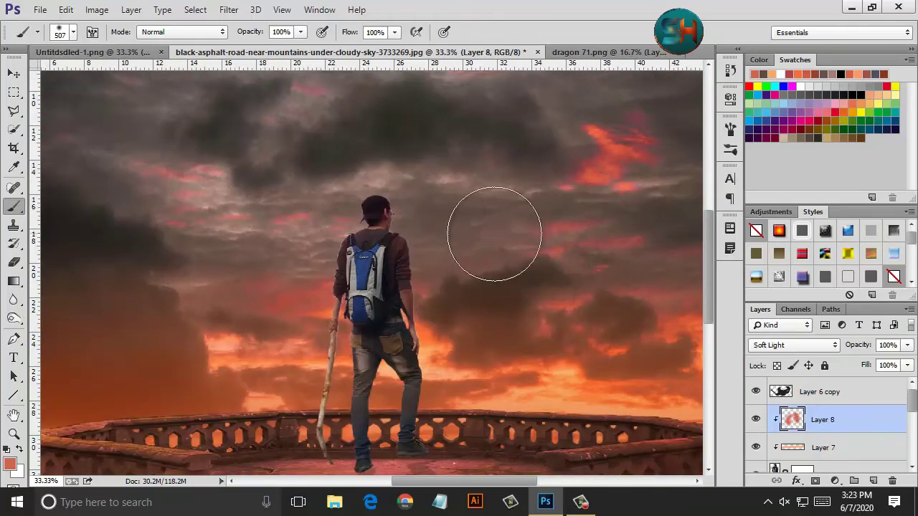
Add clipped Layer 9 at 45% fill and lower Layer 8's fill to 55%.
left_click(872, 481)
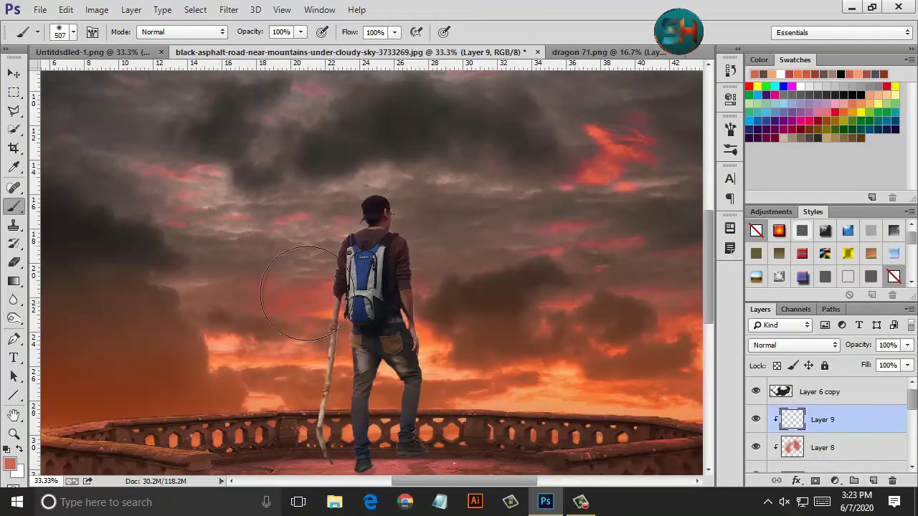
left_click(13, 167)
key("b")
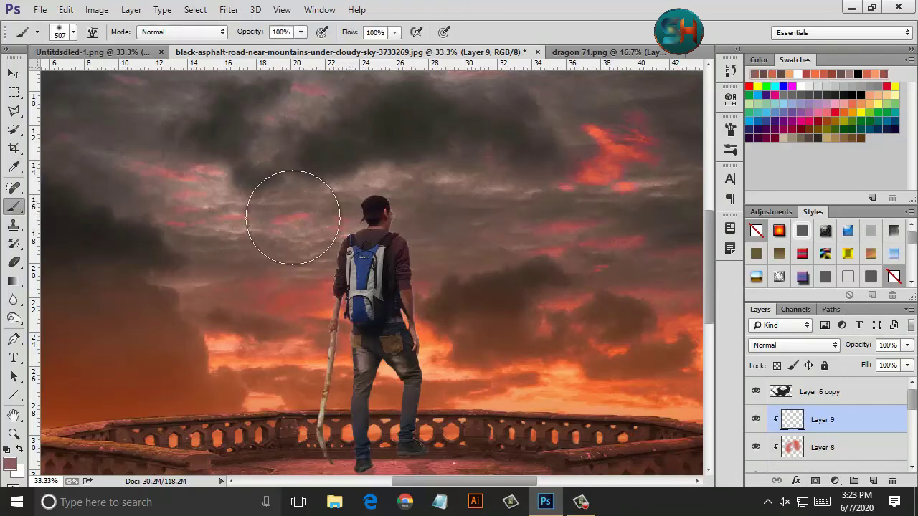
mouse_move(907, 365)
left_mouse_down()
mouse_move(877, 386)
mouse_move(902, 384)
left_mouse_up()
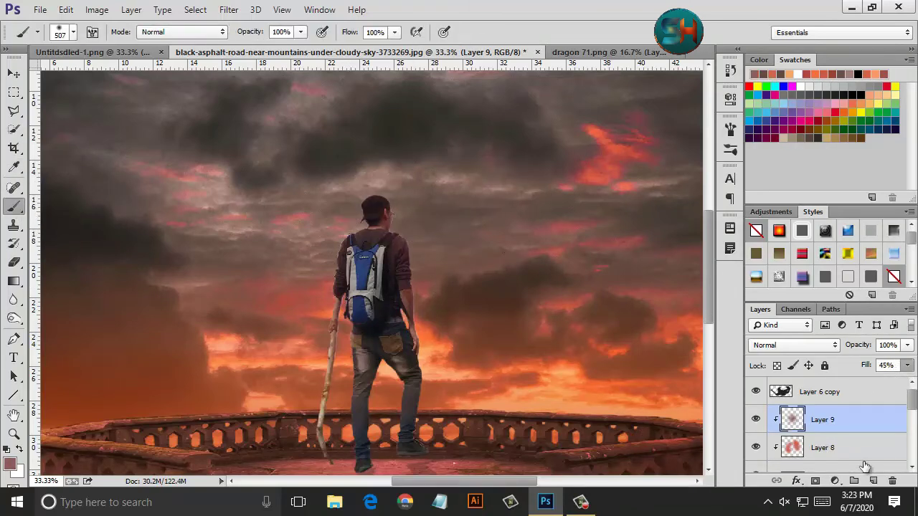
key("alt+bracketleft")
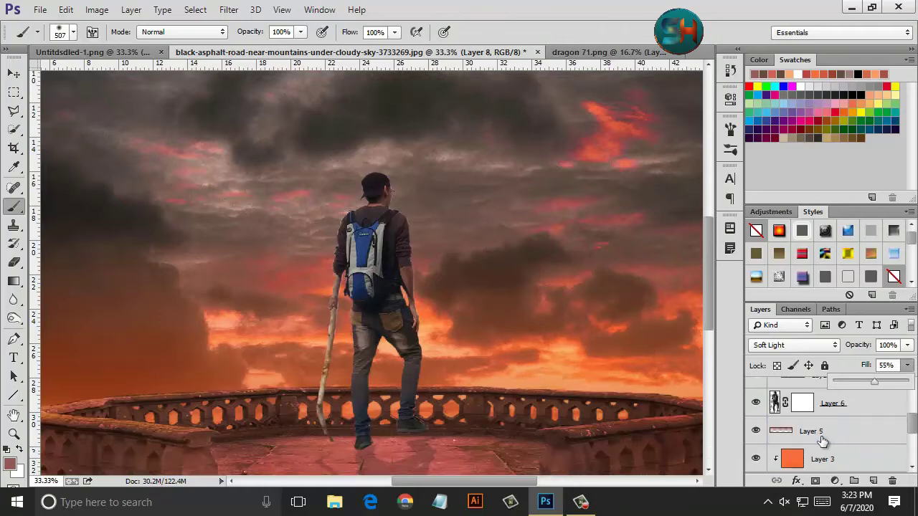
left_click(757, 403)
left_click(757, 402)
left_click(775, 415)
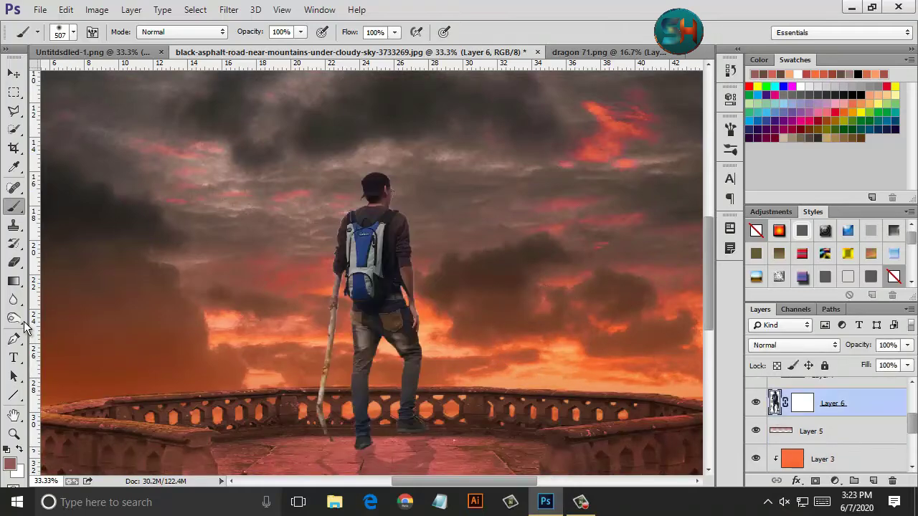
key("o")
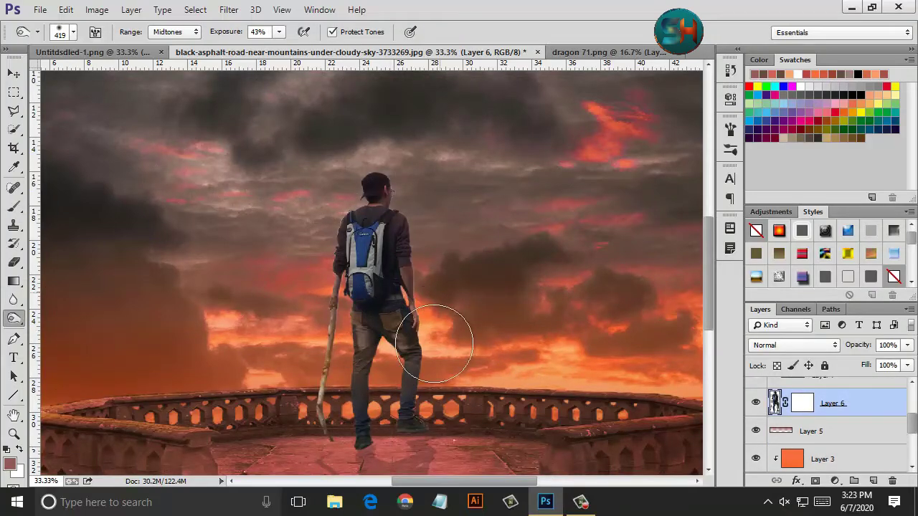
scroll(430, 327, "down", 2)
left_click(780, 432)
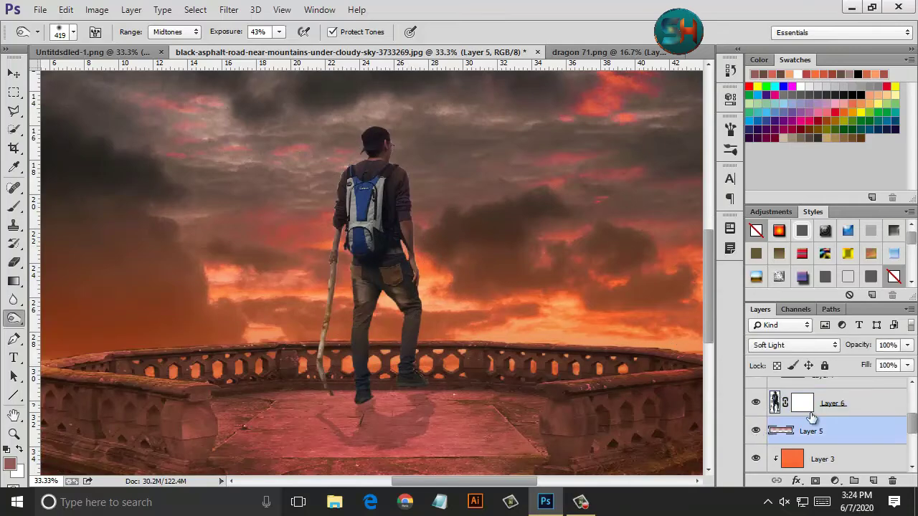
scroll(781, 433, "up", 2)
left_click(788, 431)
scroll(385, 296, "up", 2)
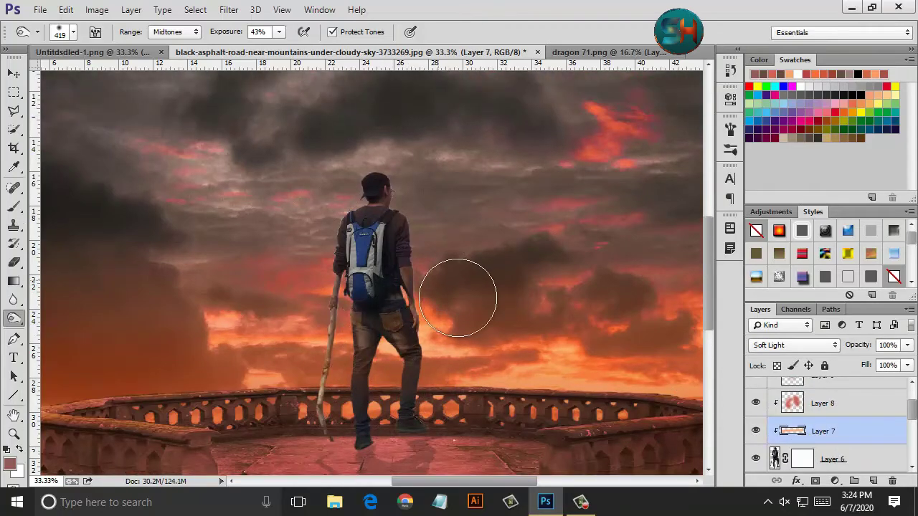
left_click(778, 459)
left_click(773, 459, "ctrl")
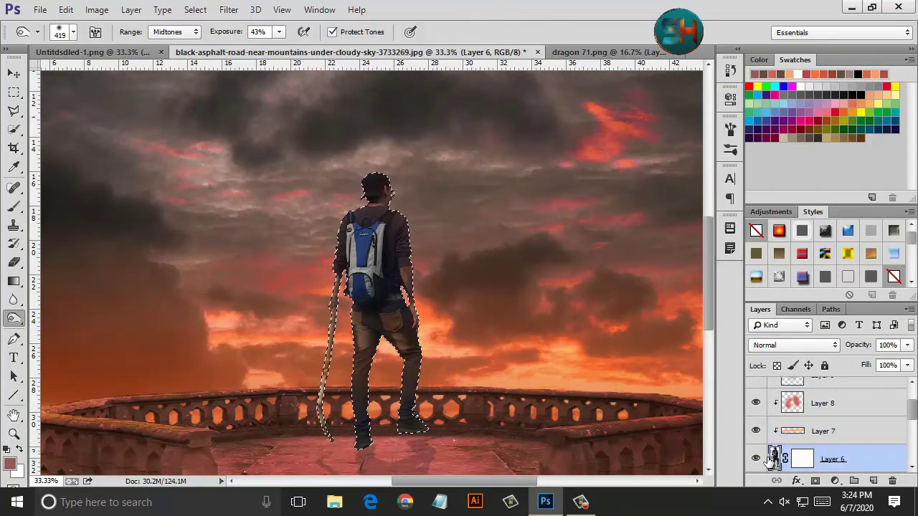
left_click(13, 129)
left_click(340, 32)
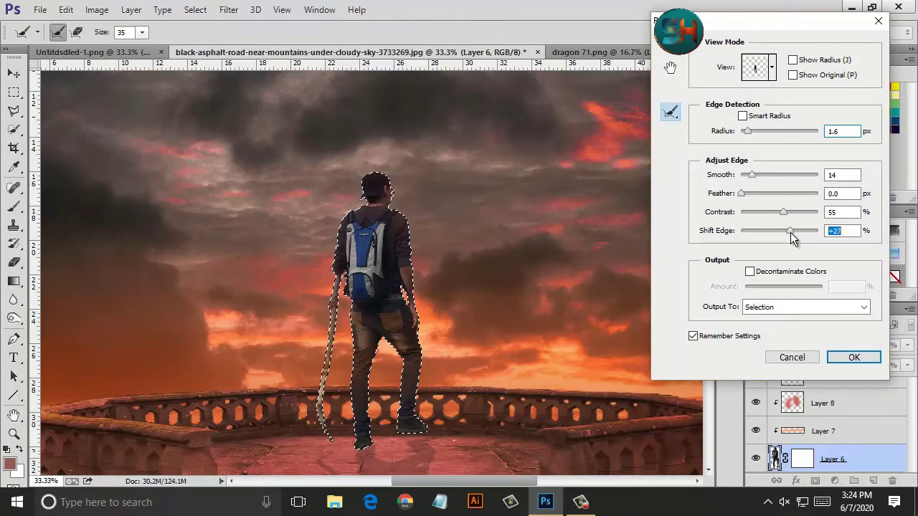
left_click(839, 359)
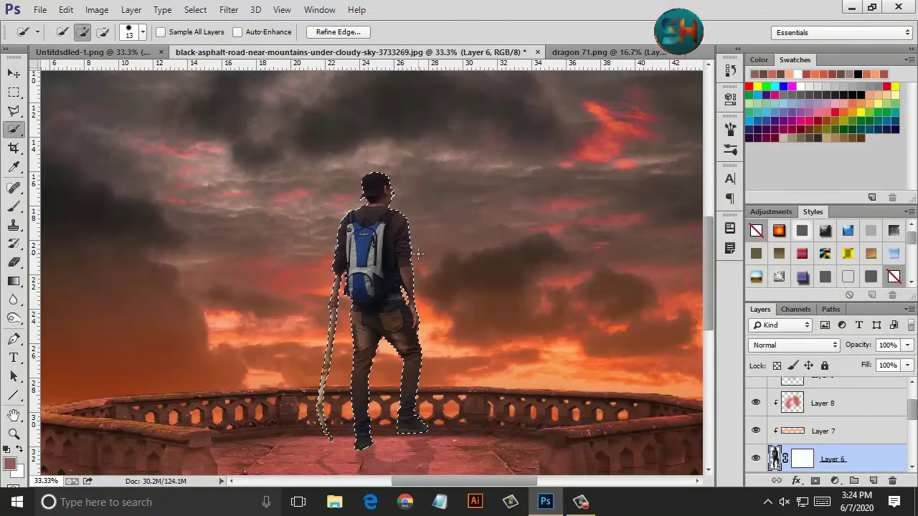
key("l")
key("ctrl+d")
key("ctrl+minus")
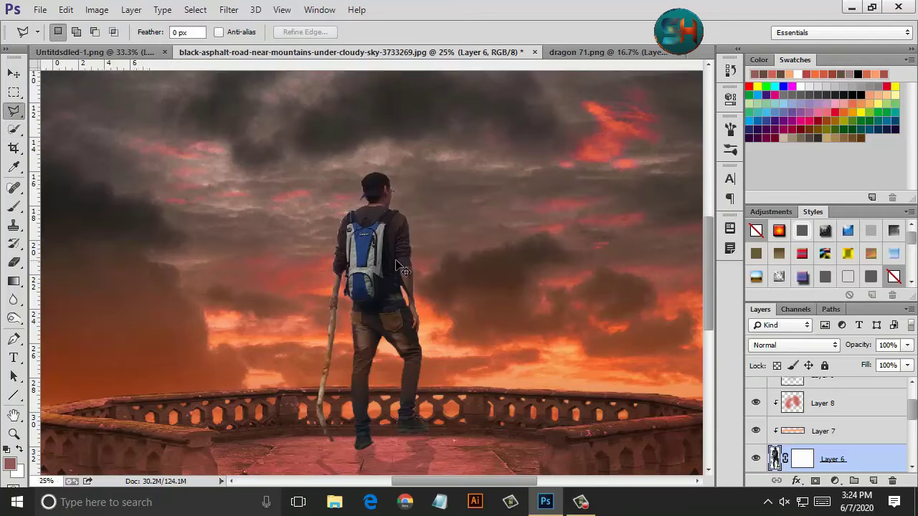
key("ctrl+minus")
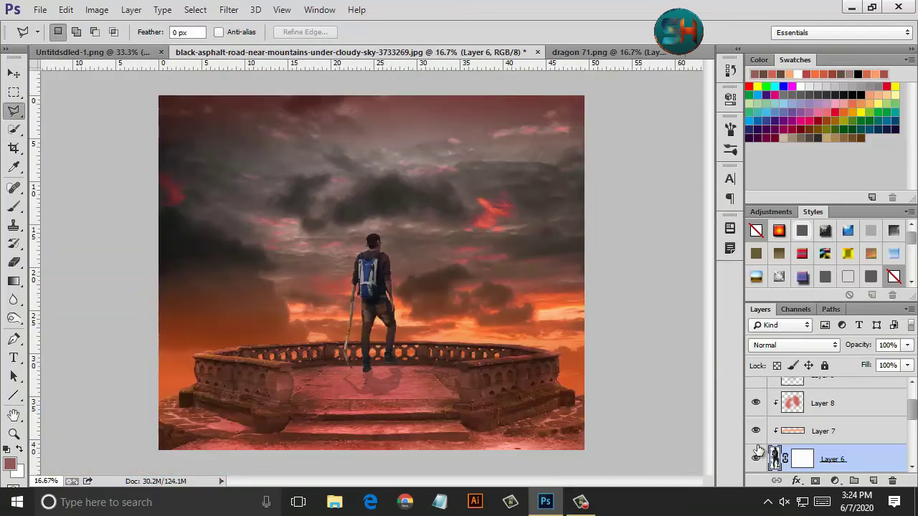
Add an orange Gradient Fill 1 layer in Soft Light with its fill reduced to about 9%.
left_click(13, 167)
left_click(577, 367)
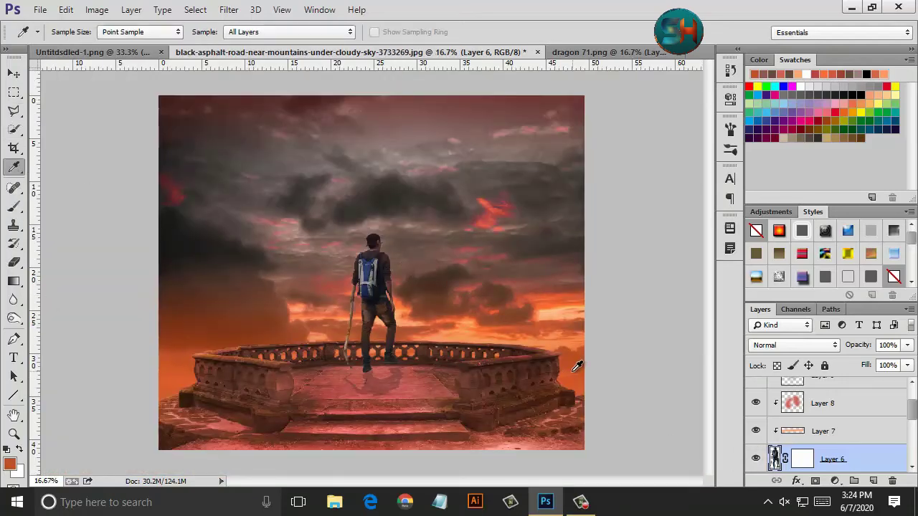
left_click(833, 481)
left_click(760, 182)
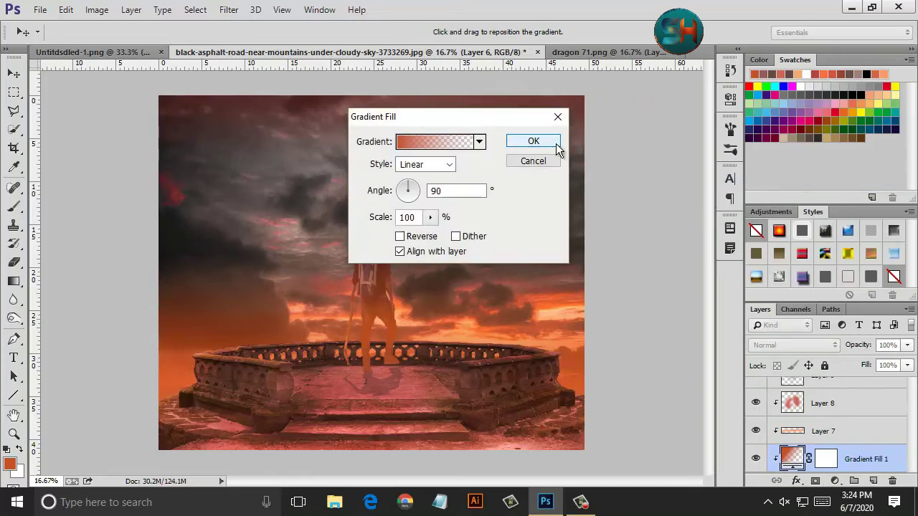
left_click(533, 142)
left_click(815, 346)
left_click(779, 197)
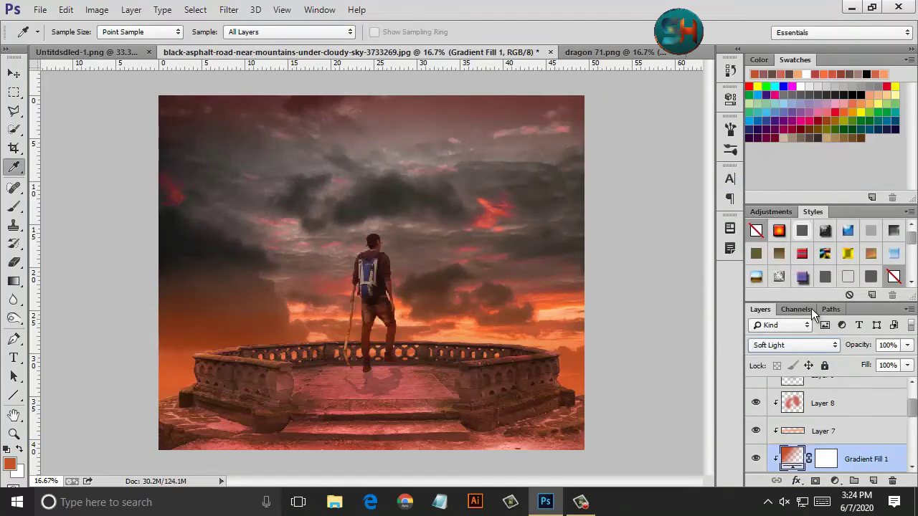
left_click(907, 365)
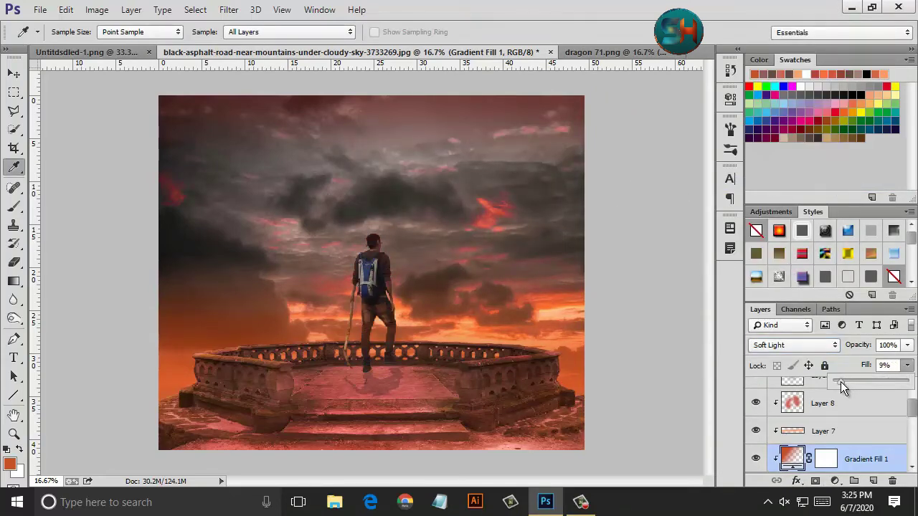
key("Delete")
Select Layer 6 copy and create new empty Layer 10 above it.
scroll(879, 430, "up", 5)
left_click(877, 397)
key("ctrl+shift+alt+n")
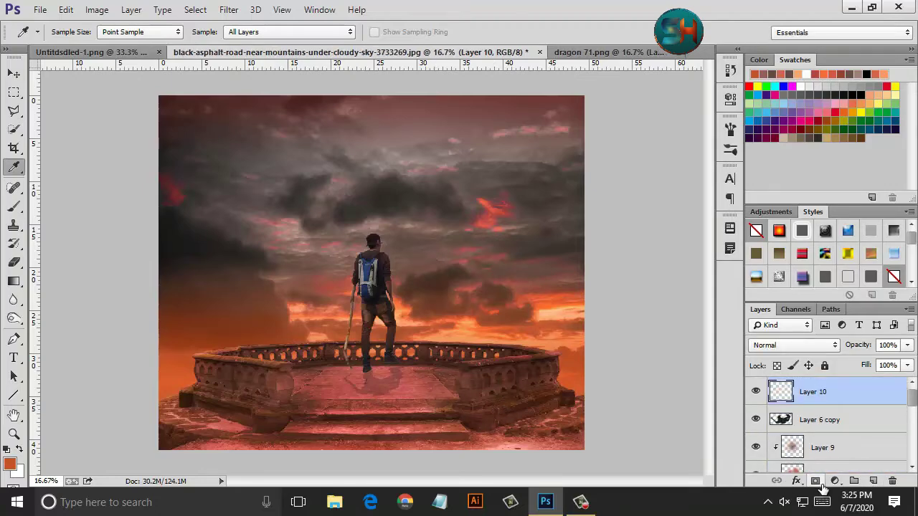
Add orange Gradient Fill 2 from the fill-layer menu, set to Overlay with 44% fill.
left_click(834, 481)
left_click(762, 149)
left_click(551, 143)
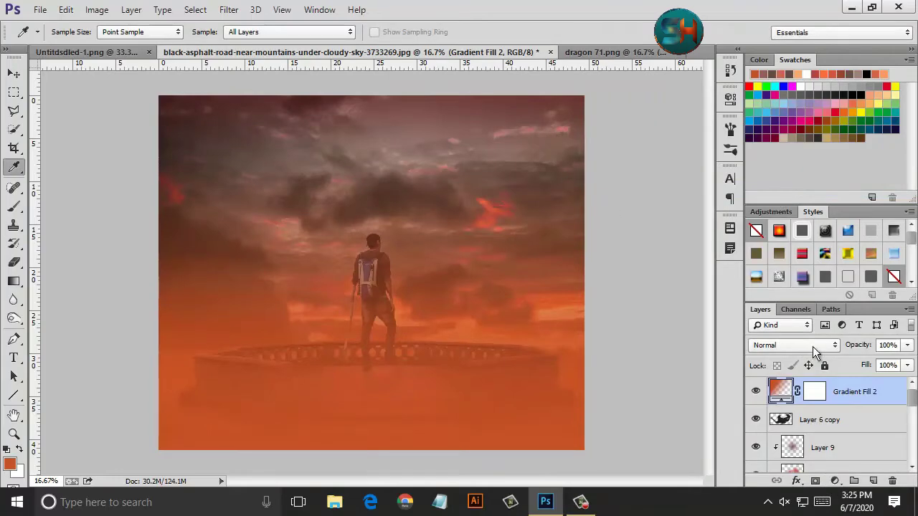
left_click(907, 365)
left_click_drag(907, 382, 867, 384)
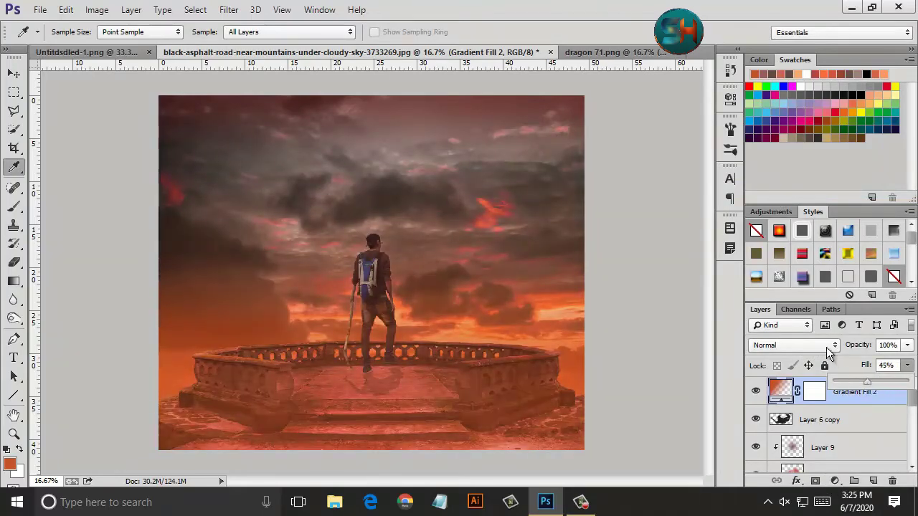
left_click(830, 345)
left_click(774, 189)
left_click(907, 366)
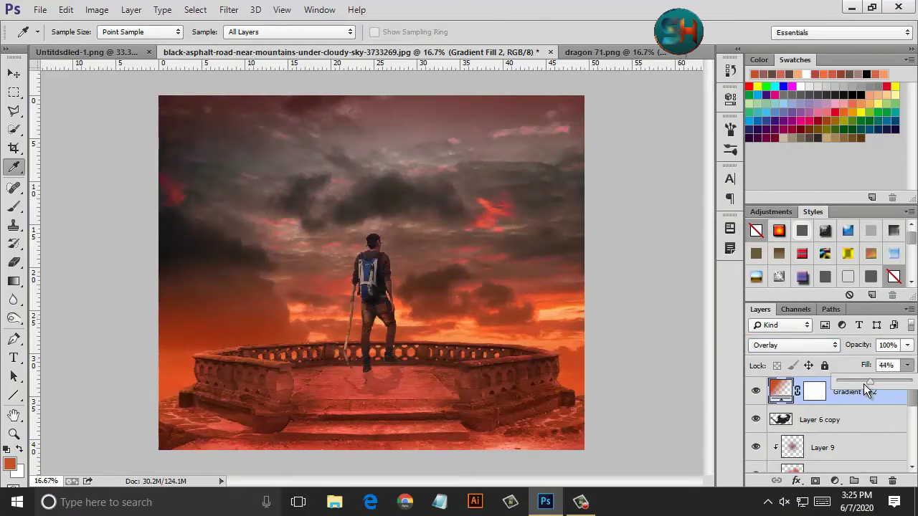
left_click(500, 287)
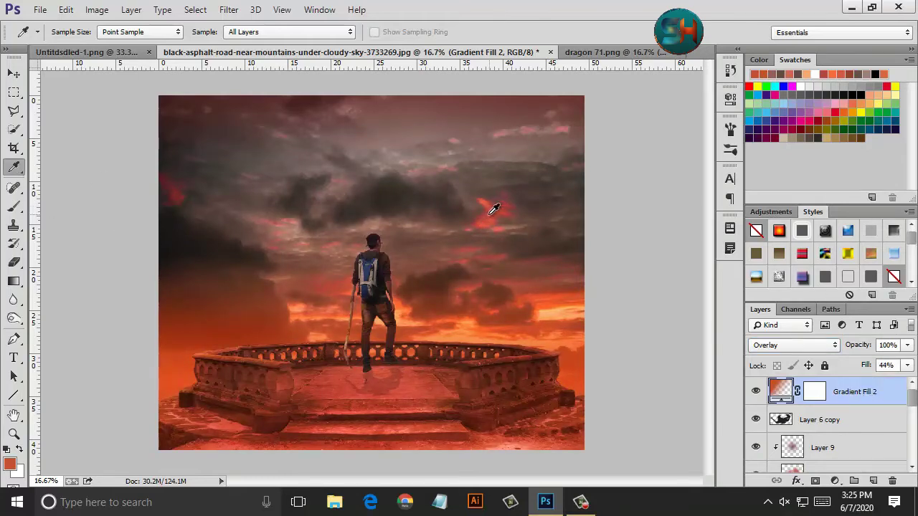
Close the cut-out man document and drag the dragon into the composite.
left_click(94, 53)
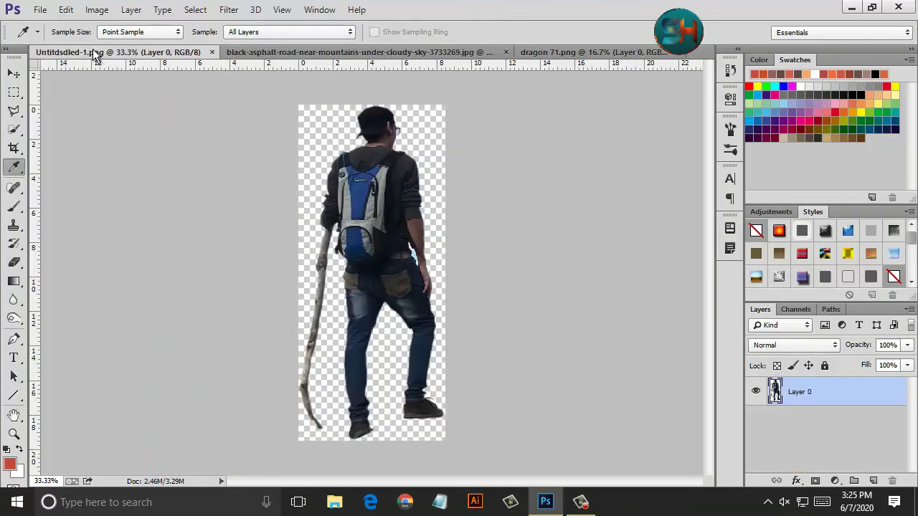
left_click(212, 52)
left_click(511, 52)
key("v")
left_click_drag(373, 258, 442, 193)
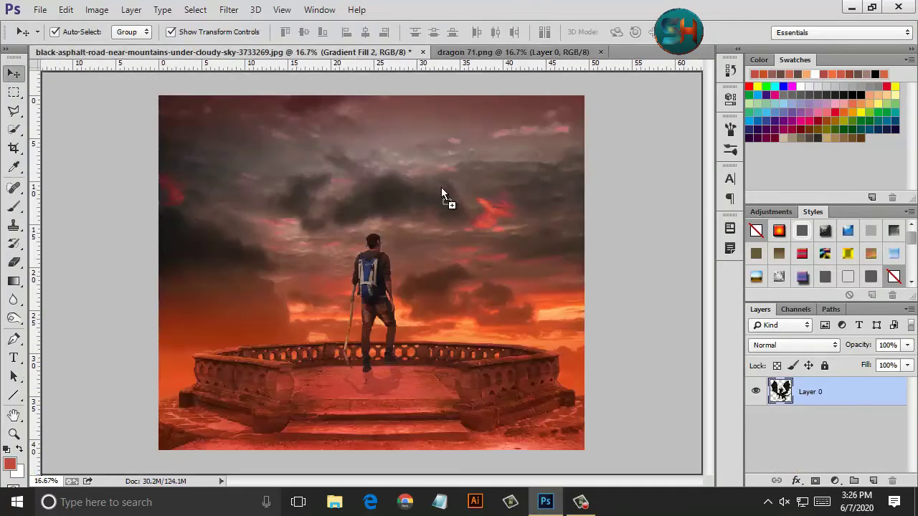
Scale the dragon to about 40% in the sky beside the man, mask it, and add Layer 11.
key("ctrl+t")
left_click_drag(229, 103, 337, 215)
left_click_drag(409, 298, 426, 212)
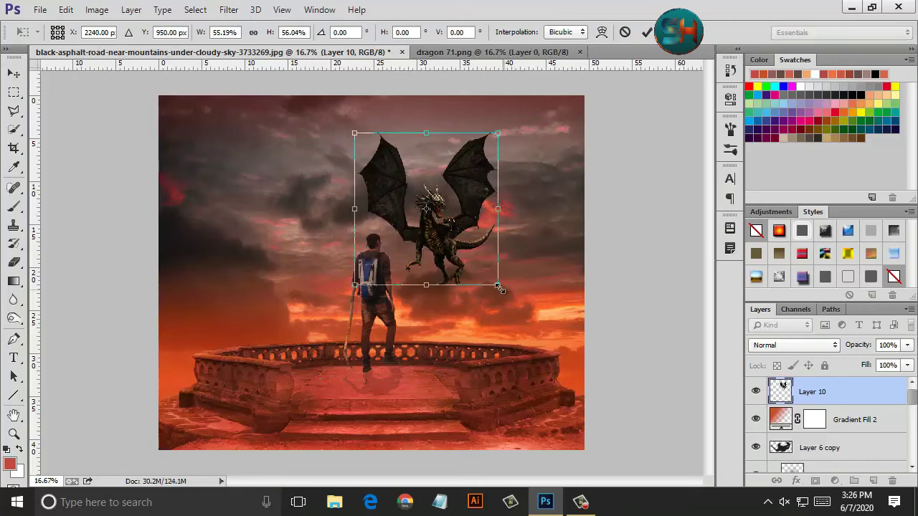
mouse_move(500, 287)
left_mouse_down()
mouse_move(467, 215)
mouse_move(486, 220)
mouse_move(510, 268)
left_mouse_up()
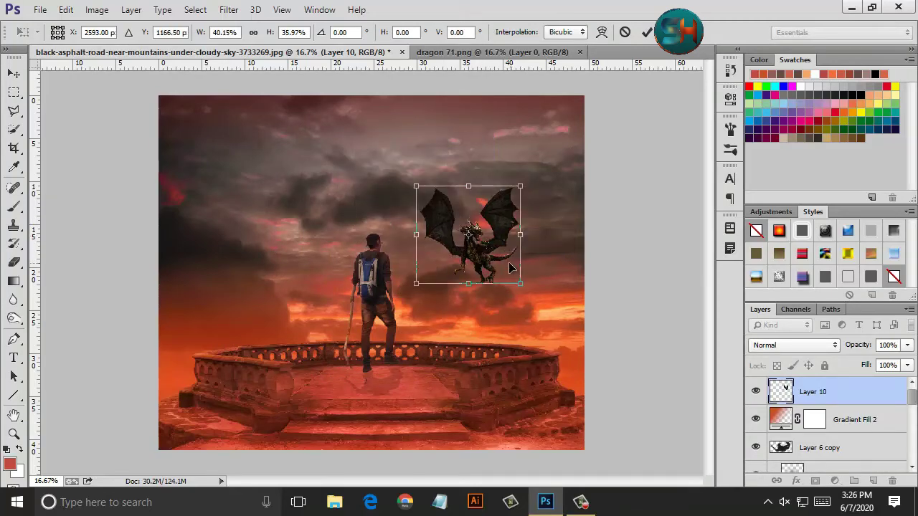
left_click(646, 32)
left_click(815, 480)
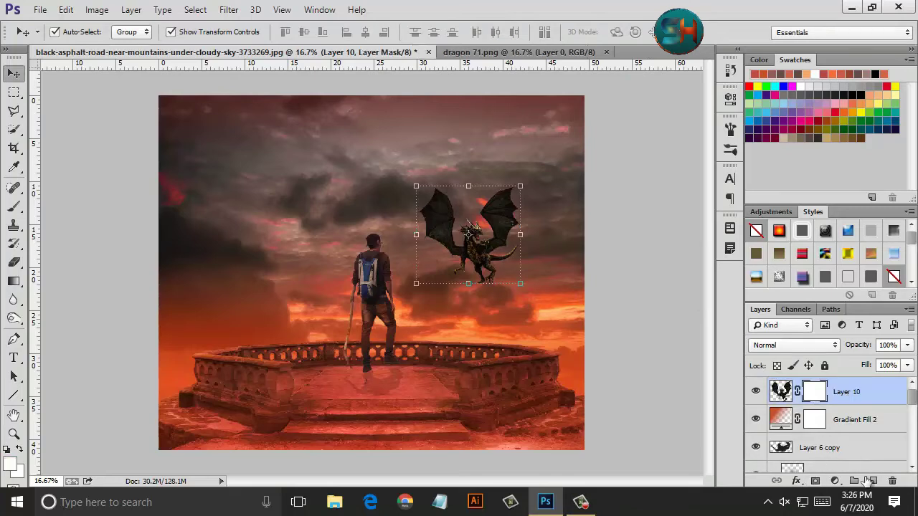
left_click(872, 481)
Paint sky-sampled red over the dragon's wings on a clipped layer in Overlay at 88% fill.
key("i")
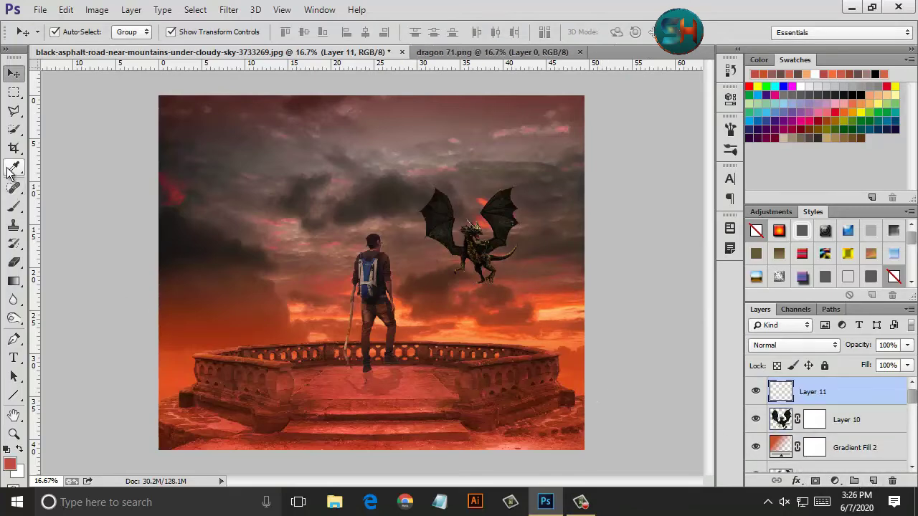
left_click(482, 199)
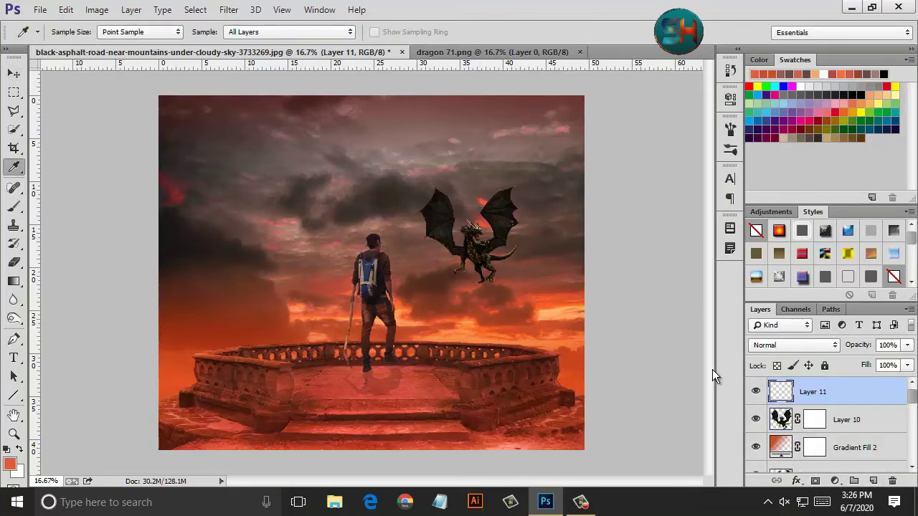
key("ctrl+alt+g")
left_click(13, 205)
left_click_drag(455, 194, 515, 251)
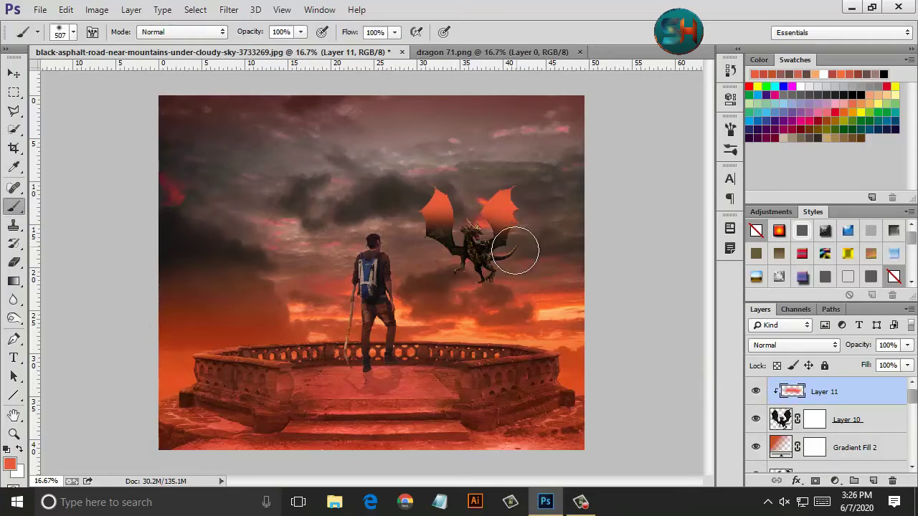
left_click(793, 345)
left_click(773, 188)
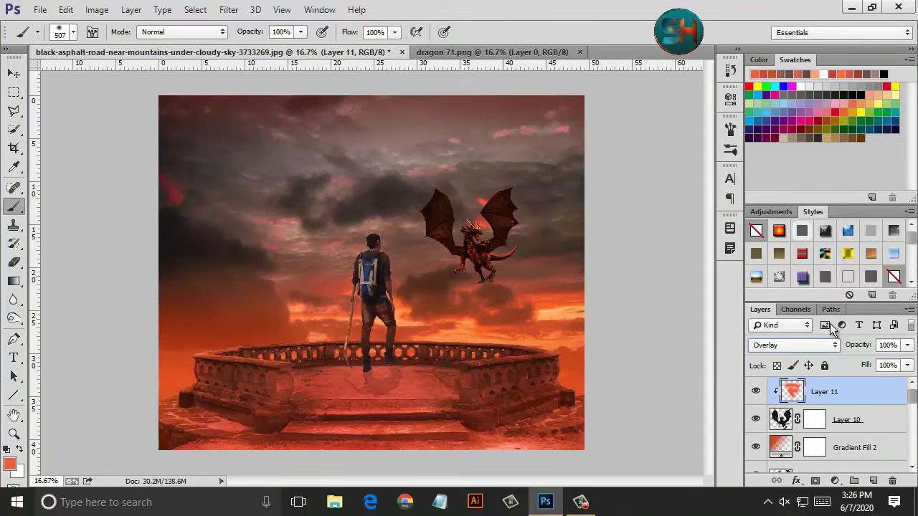
left_click_drag(907, 365, 896, 388)
Paint the wings red again on clipped Layer 12, set to Soft Light at 42% fill.
left_click(872, 479)
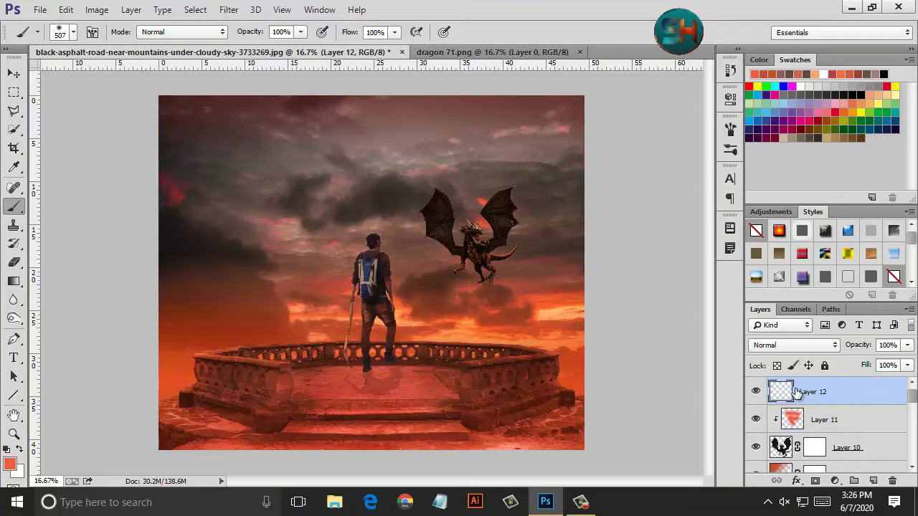
key("ctrl+alt+g")
key("i")
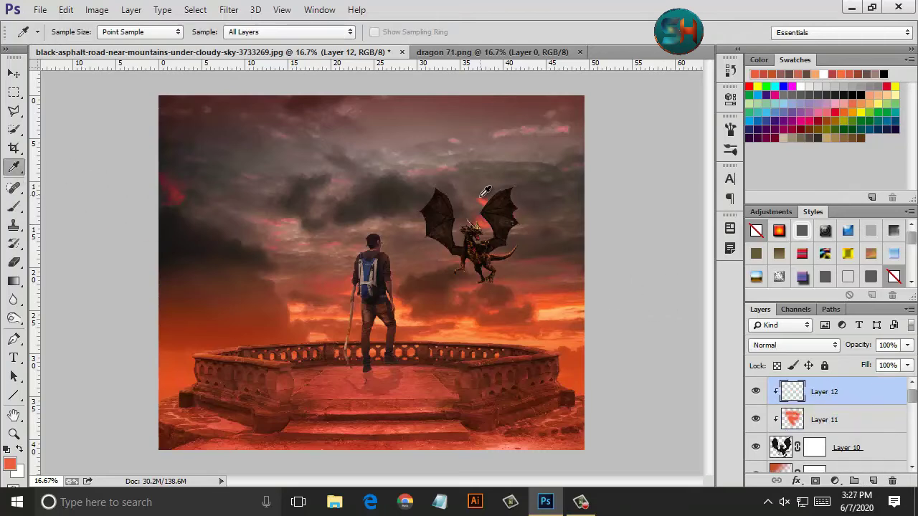
left_click(487, 194)
key("b")
mouse_move(431, 201)
left_mouse_down()
mouse_move(530, 185)
mouse_move(488, 269)
left_mouse_up()
left_click(798, 349)
left_click(781, 190)
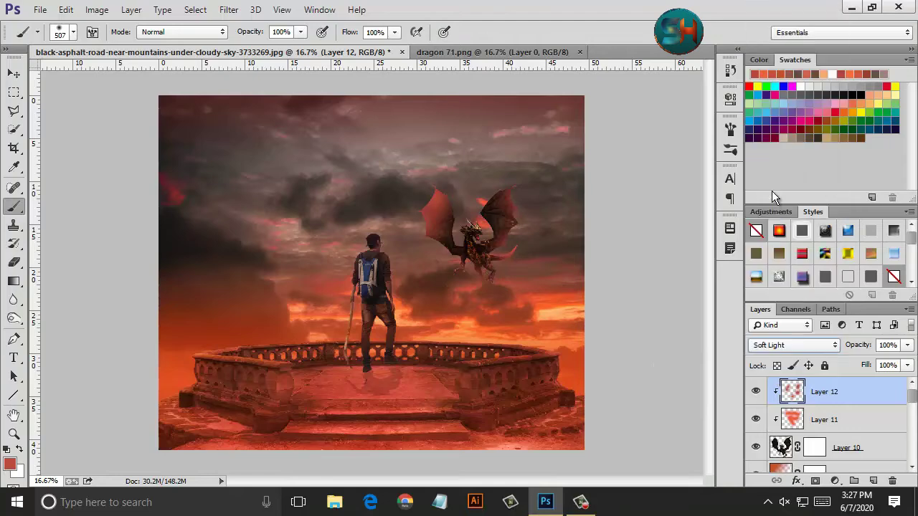
left_click(907, 365)
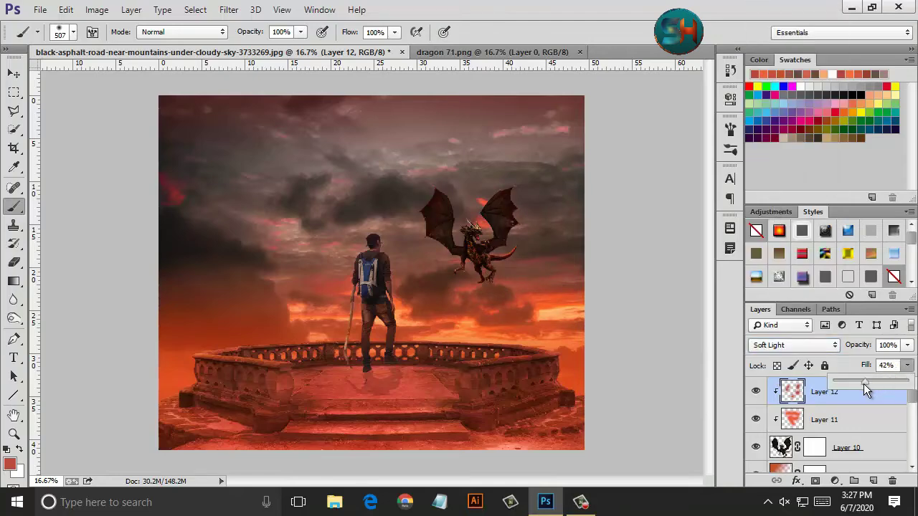
left_click(636, 378)
key("ctrl+plus")
key("ctrl+plus")
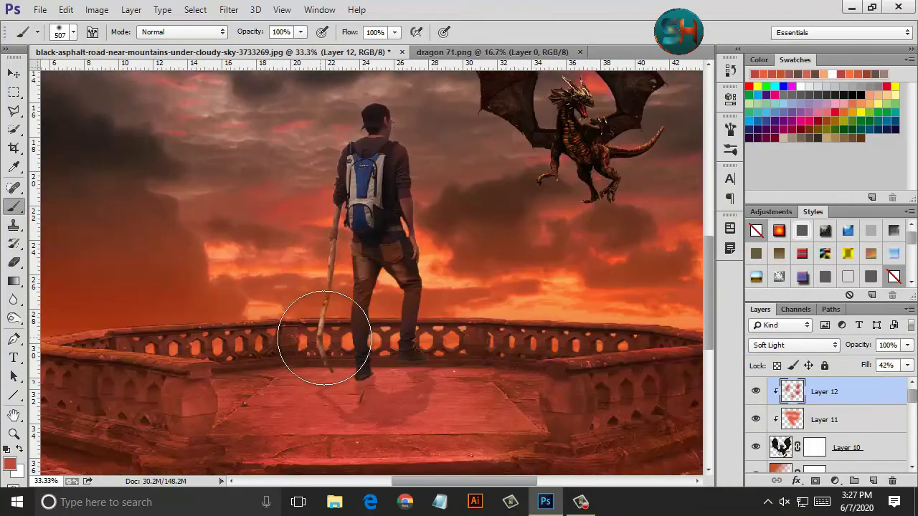
Select the man's Layer 6 and zoom out to the whole image.
left_click(13, 299)
scroll(777, 415, "down", 2)
scroll(777, 414, "down", 2)
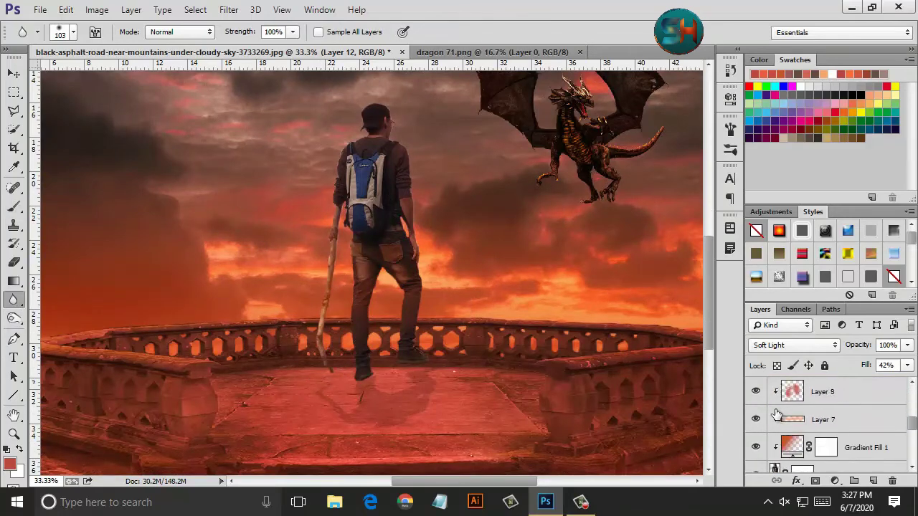
scroll(776, 415, "down", 2)
left_click(777, 417)
key("ctrl+minus")
key("ctrl+minus")
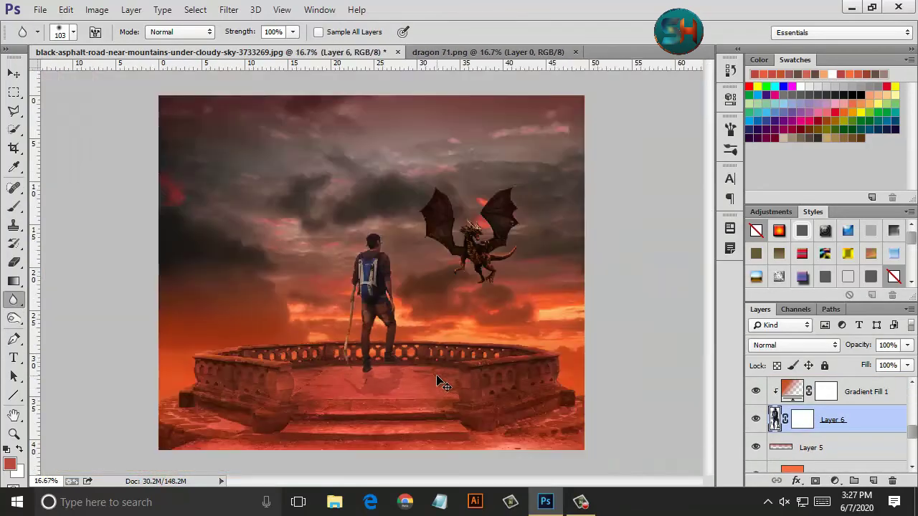
Add a red Solid Color fill and clip it to the dragon above Layer 12.
left_click(834, 480)
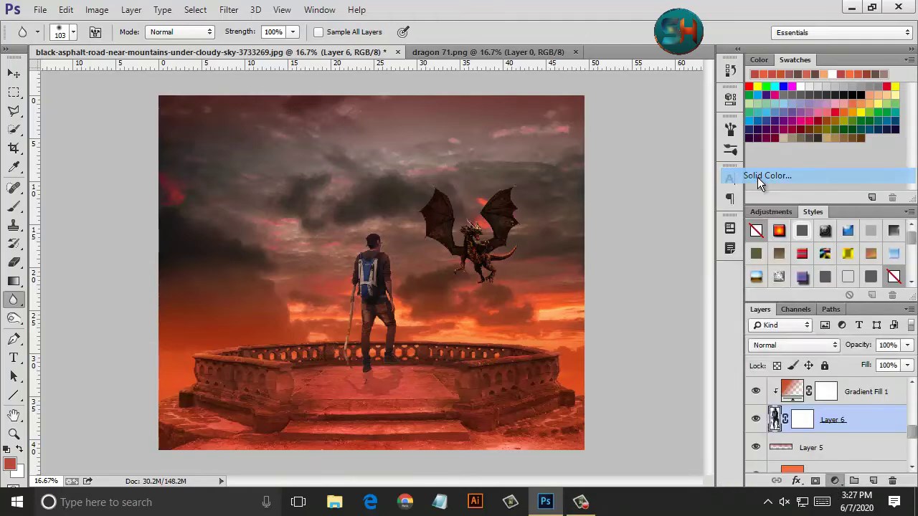
left_click(762, 180)
left_click(750, 207)
left_click_drag(860, 420, 859, 406)
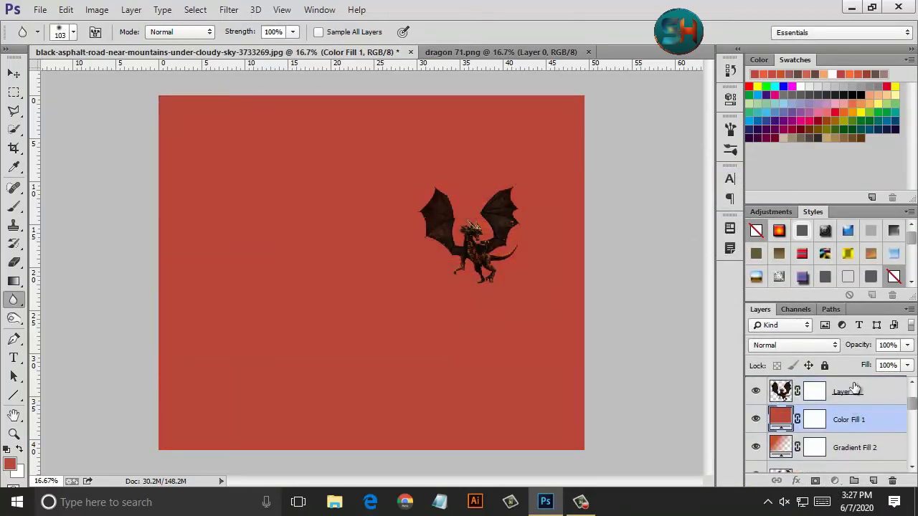
left_click_drag(859, 406, 858, 382)
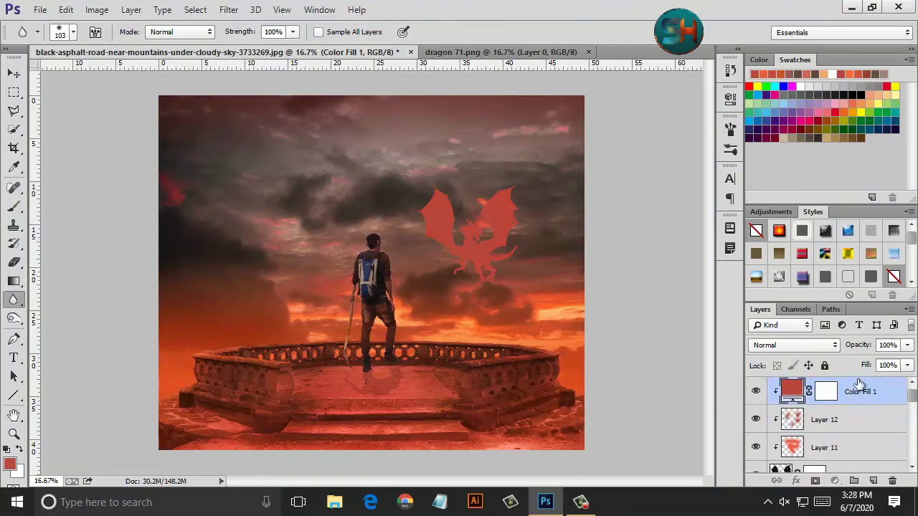
Create empty Layer 13 on top and lower Color Fill 1 to a faint 3% fill.
left_click(755, 394)
left_click(873, 480)
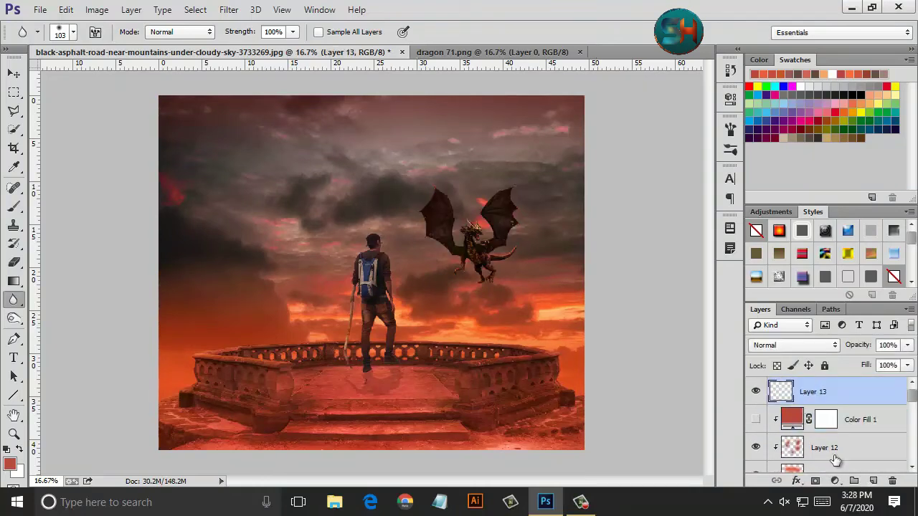
left_click(755, 419)
left_click(860, 420)
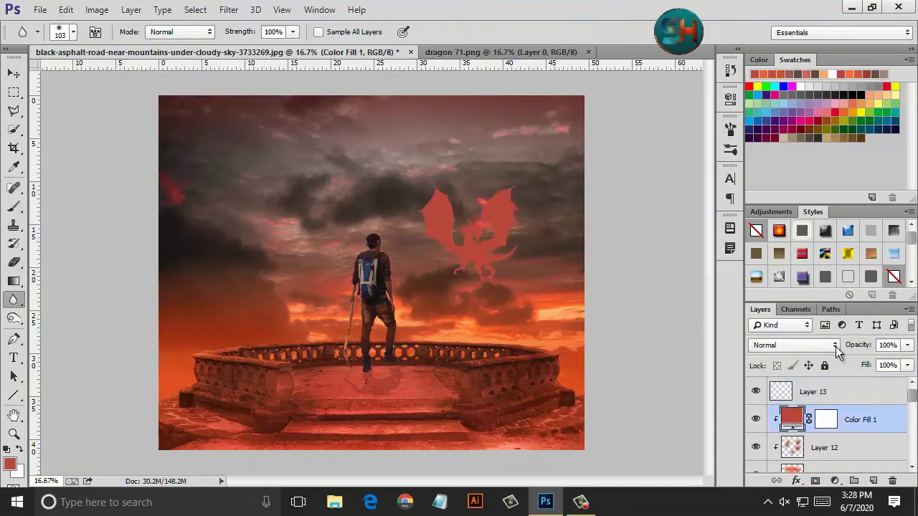
left_click(907, 365)
left_click_drag(900, 380, 840, 387)
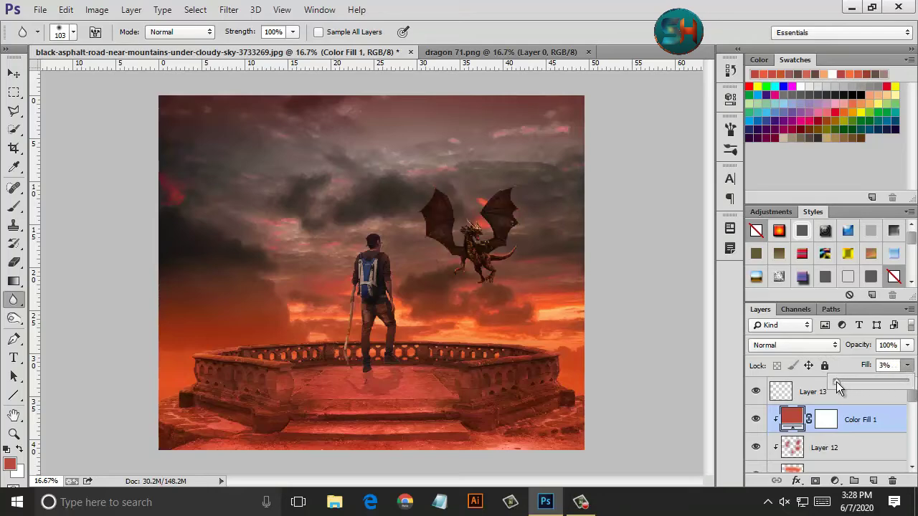
left_click(793, 392)
Add a red Solid Color fill layer over the whole composite.
left_click(834, 480)
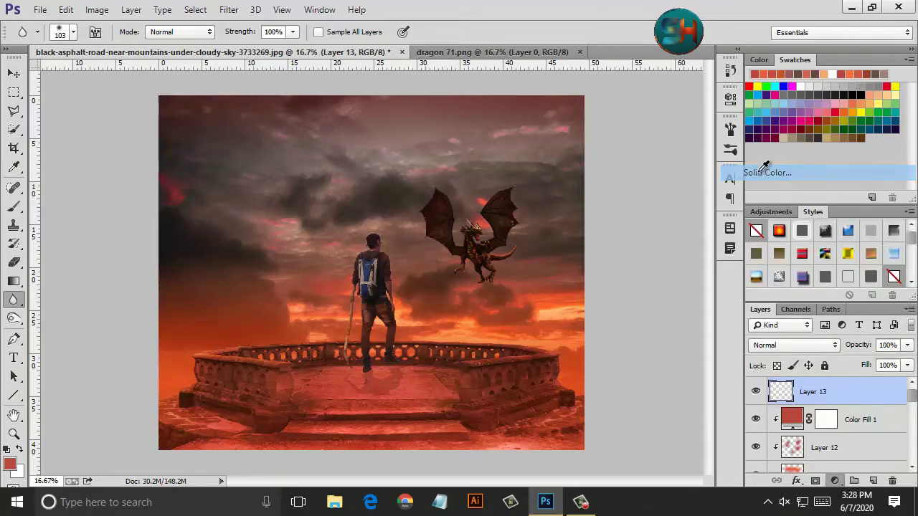
left_click(760, 170)
left_click(702, 207)
Set the red fill layer's blend mode to Soft Light.
left_click(761, 178)
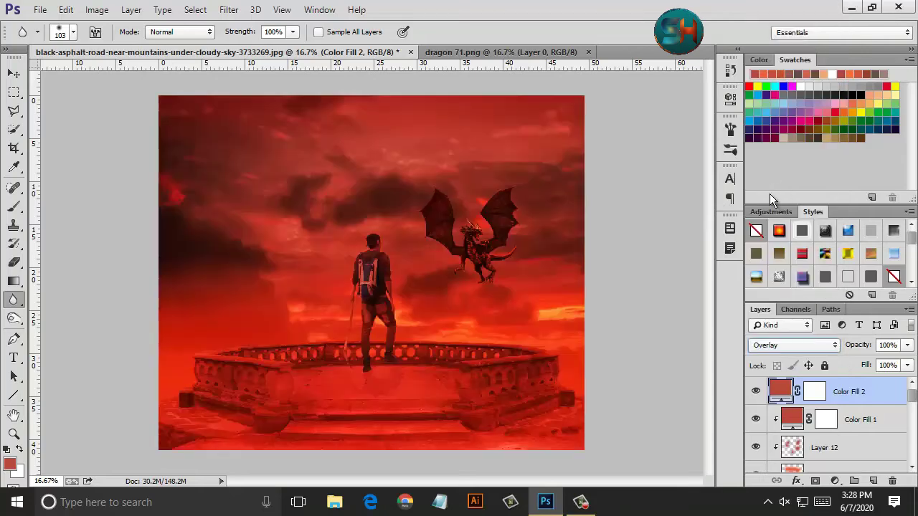
scroll(796, 347, "down", 1)
scroll(798, 348, "down", 3)
scroll(798, 347, "down", 4)
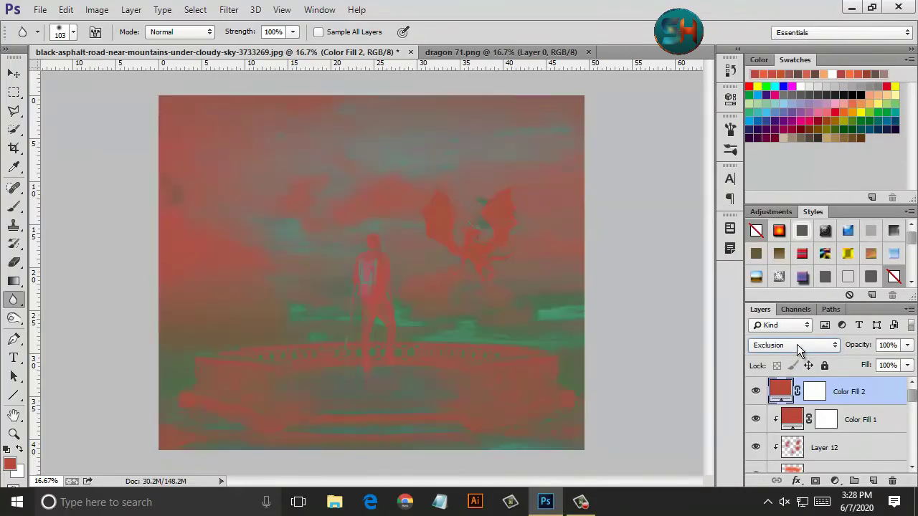
scroll(798, 348, "down", 3)
left_click(797, 344)
left_click(793, 350)
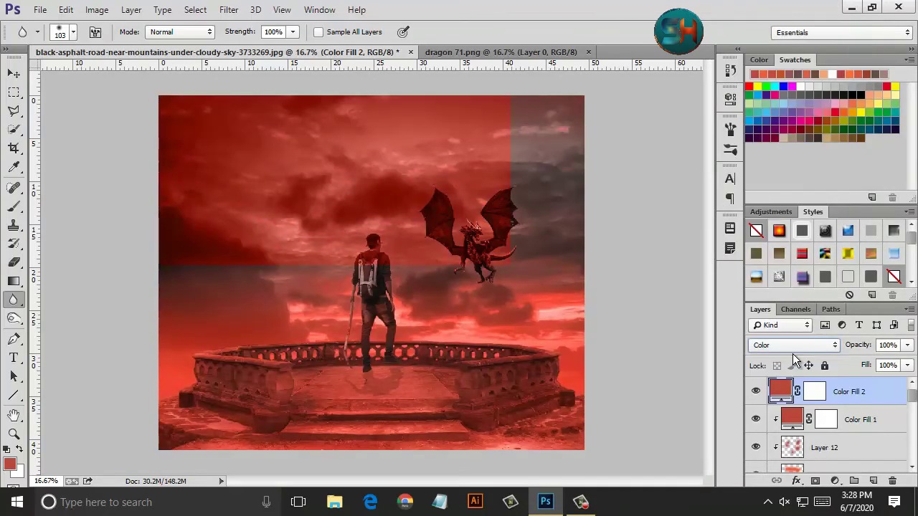
scroll(793, 351, "up", 8)
left_click(792, 344)
left_click(788, 313)
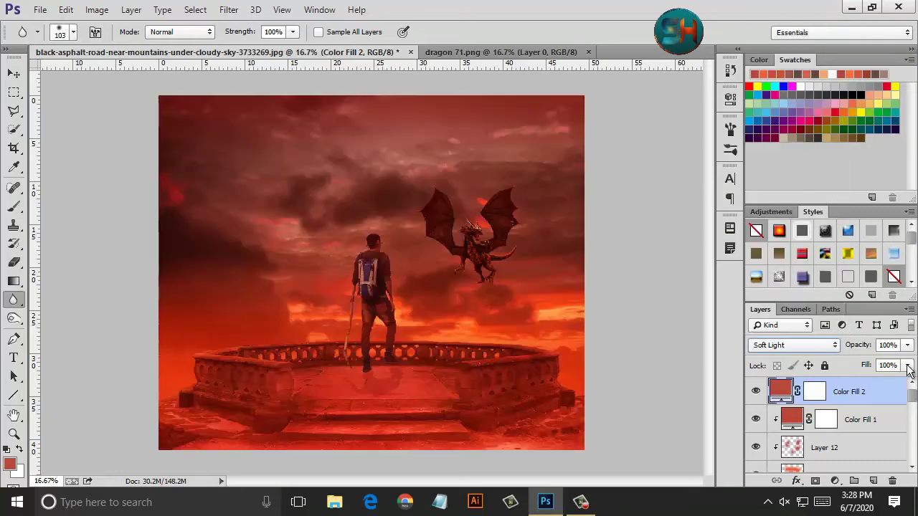
Lower the red fill layer's Fill to about 6%.
left_click(907, 365)
left_click_drag(905, 380, 843, 385)
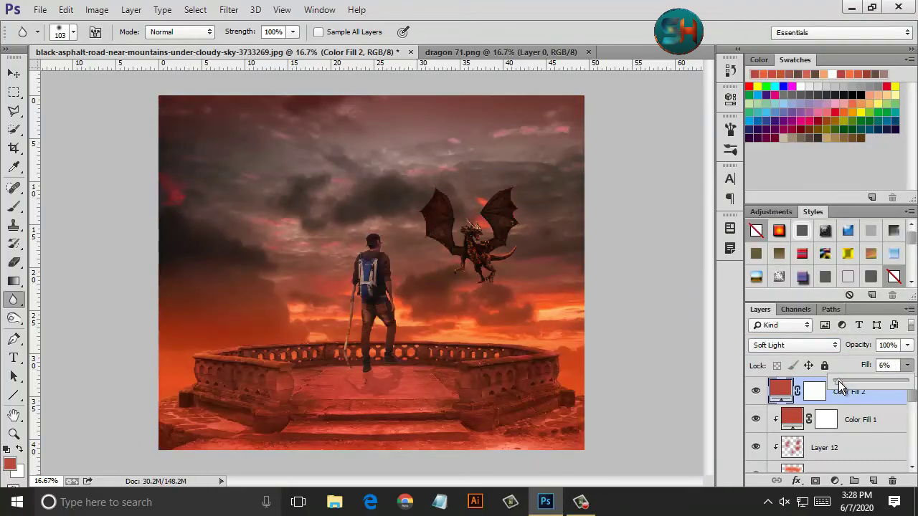
scroll(834, 413, "down", 5)
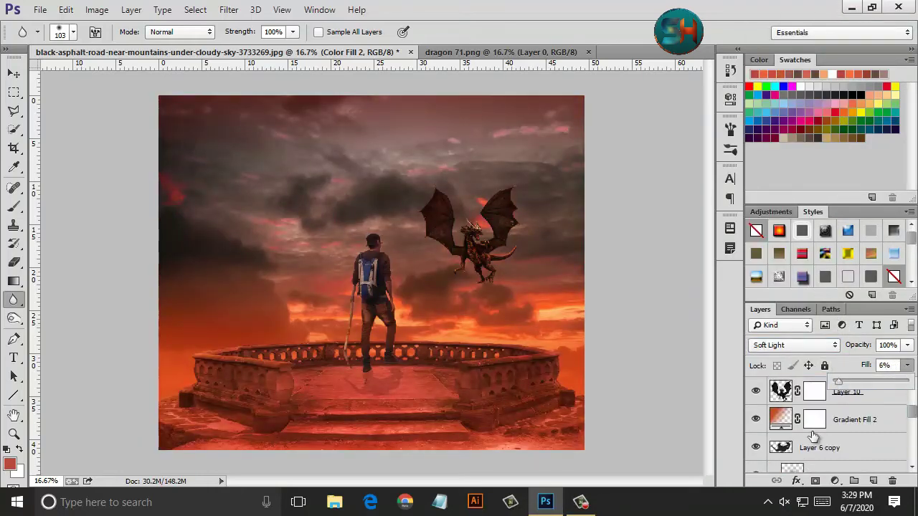
scroll(834, 423, "down", 5)
Mask the Background copy layer and add a new empty layer clipped to it.
left_click(831, 459)
left_click(815, 480)
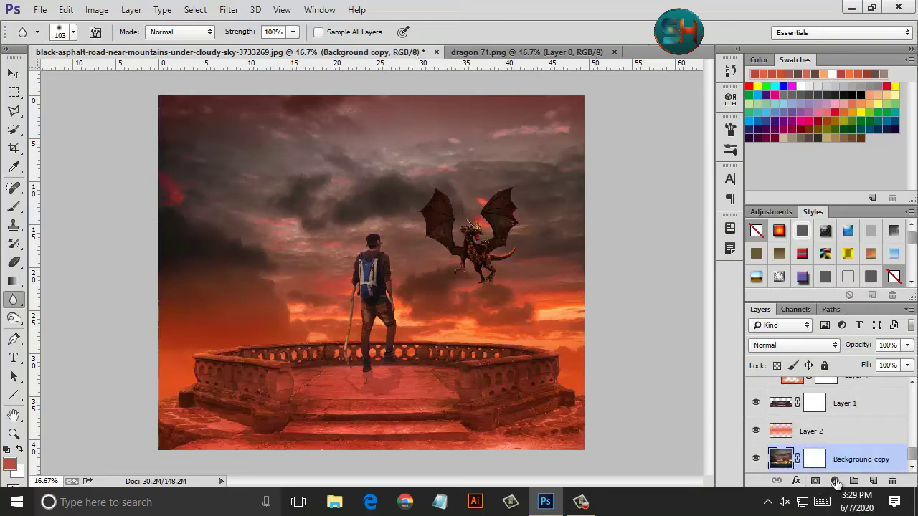
left_click(872, 480)
key("ctrl+alt+g")
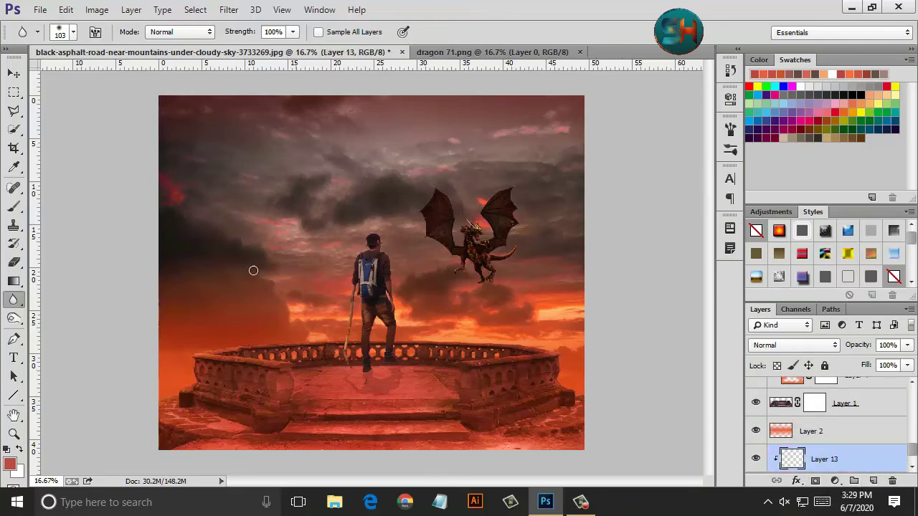
Draw a red linear gradient fading down from the top of the sky.
key("i")
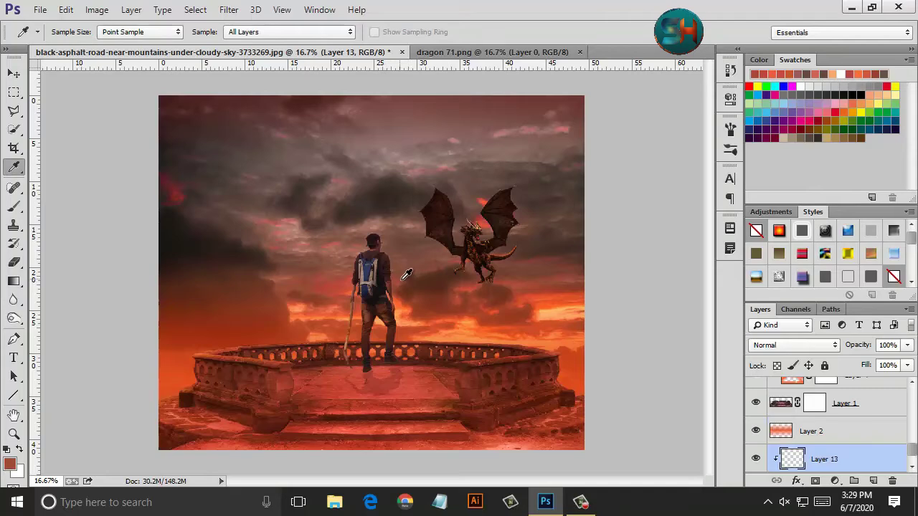
key("g")
left_click(132, 32)
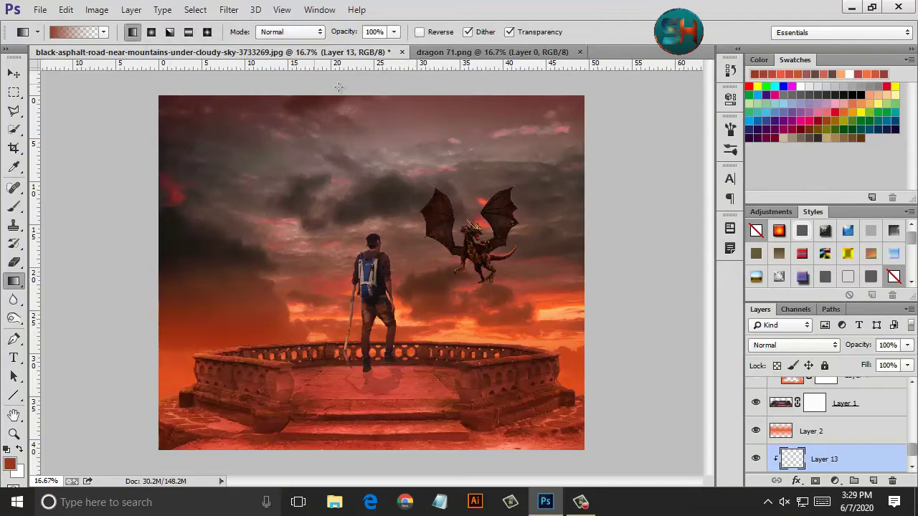
left_click_drag(385, 266, 388, 259)
Set the gradient layer to Overlay at about 32% fill.
left_click(806, 348)
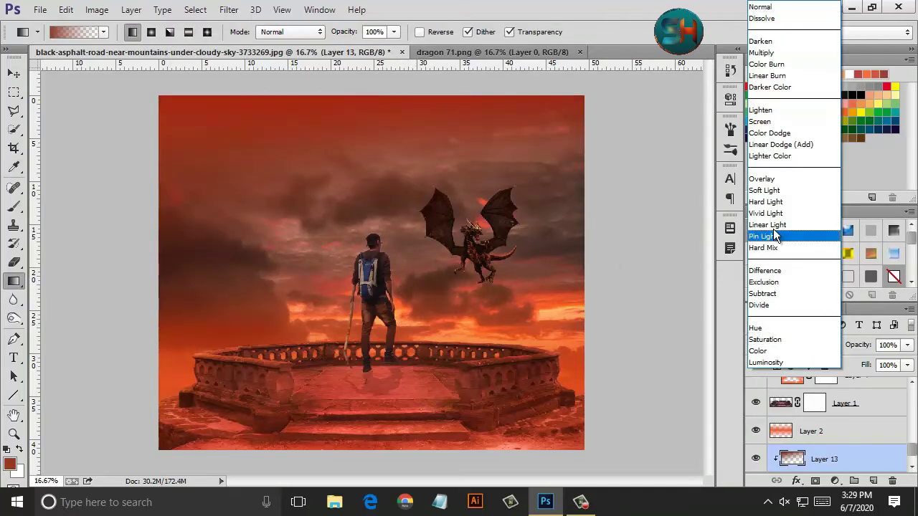
left_click(776, 187)
left_click(907, 365)
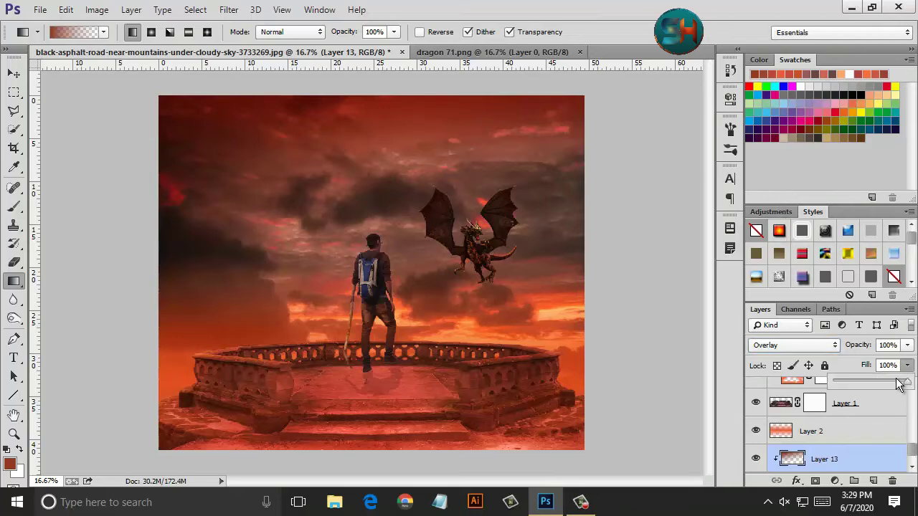
left_click_drag(906, 382, 860, 387)
Add Layer 14 above Layer 1 and draw a reflected red gradient on it.
left_click(857, 403)
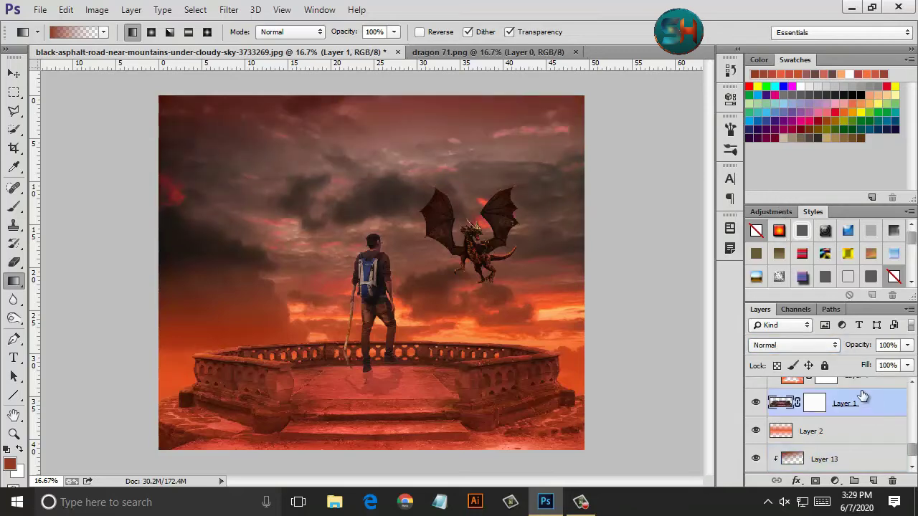
left_click(873, 480)
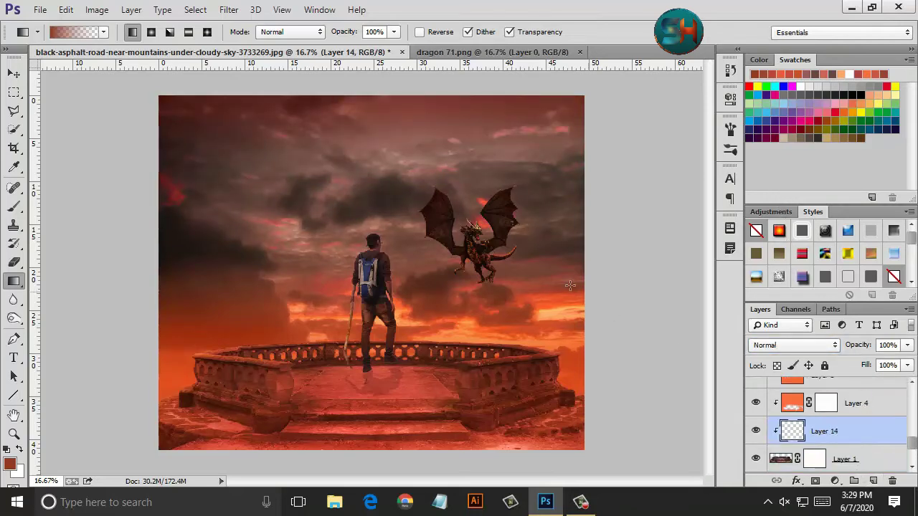
left_click(188, 32)
left_click_drag(396, 202, 397, 290)
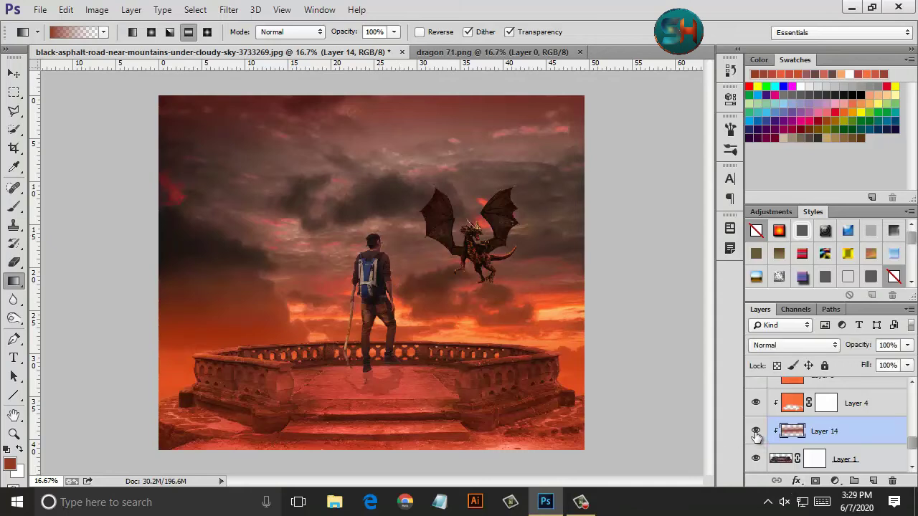
scroll(757, 427, "up", 1)
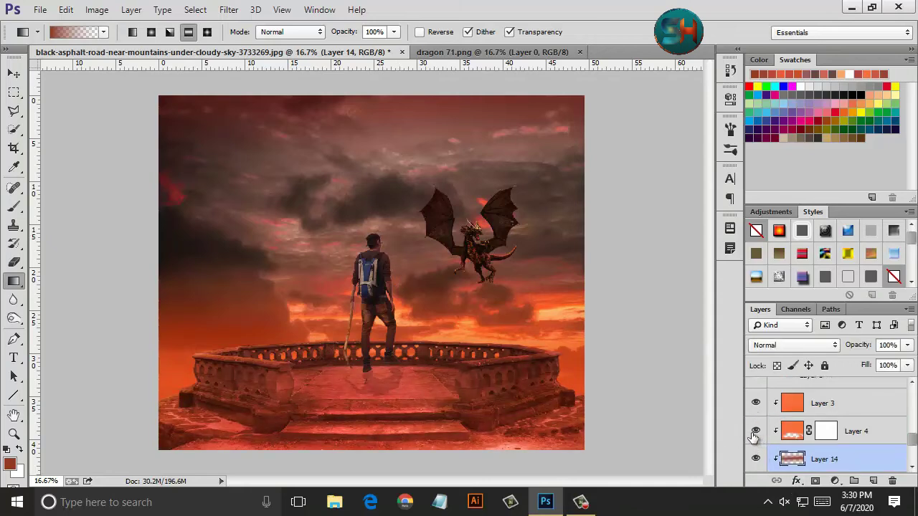
scroll(754, 438, "down", 3)
Create Layer 15 above Layer 13 with a red-to-transparent linear gradient fading down from the top.
left_click(824, 459)
left_click(873, 481)
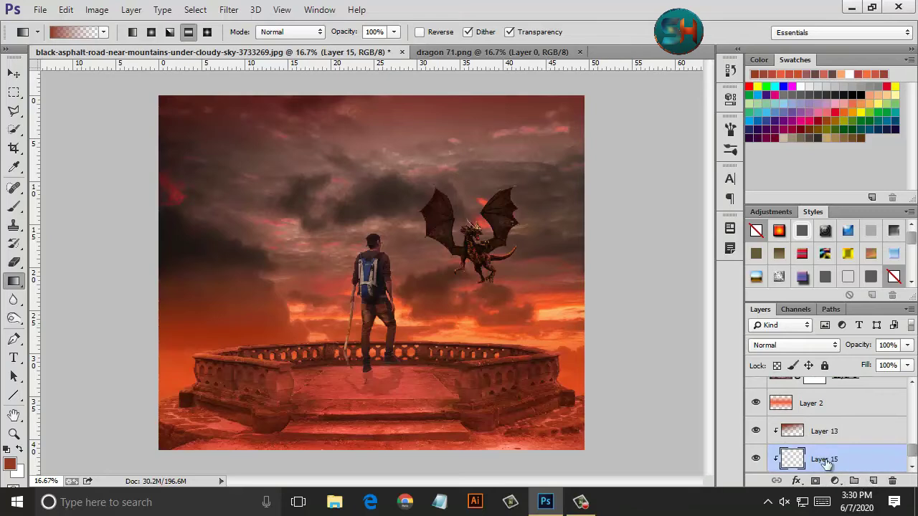
left_click(133, 31)
left_click(104, 32)
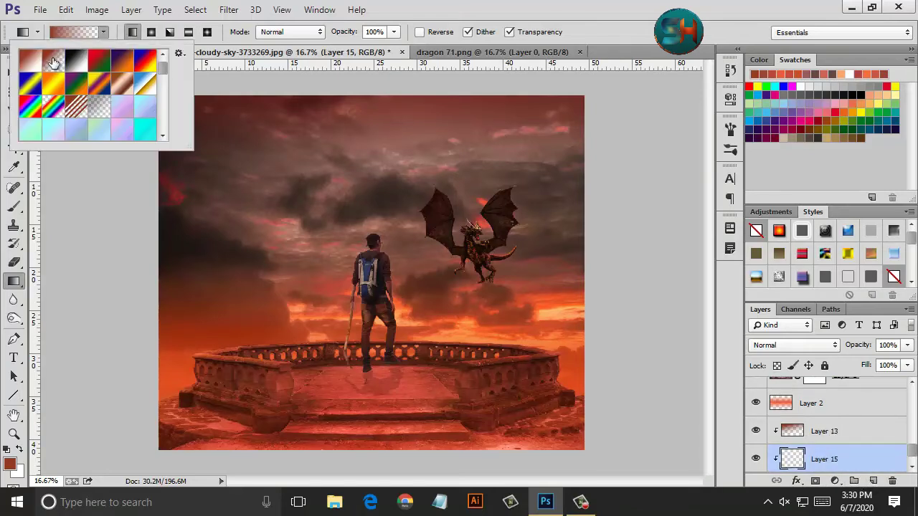
left_click(75, 64)
left_click(53, 63)
left_click_drag(513, 156, 436, 298)
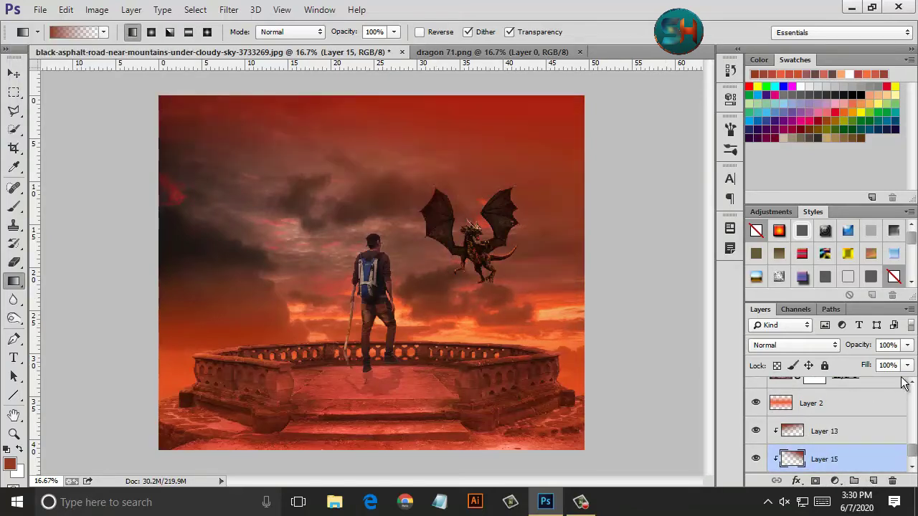
Lower Layer 15's fill to about 33% and blend it in Overlay.
left_click(907, 365)
left_click_drag(906, 382, 867, 386)
left_click(792, 345)
left_click(773, 179)
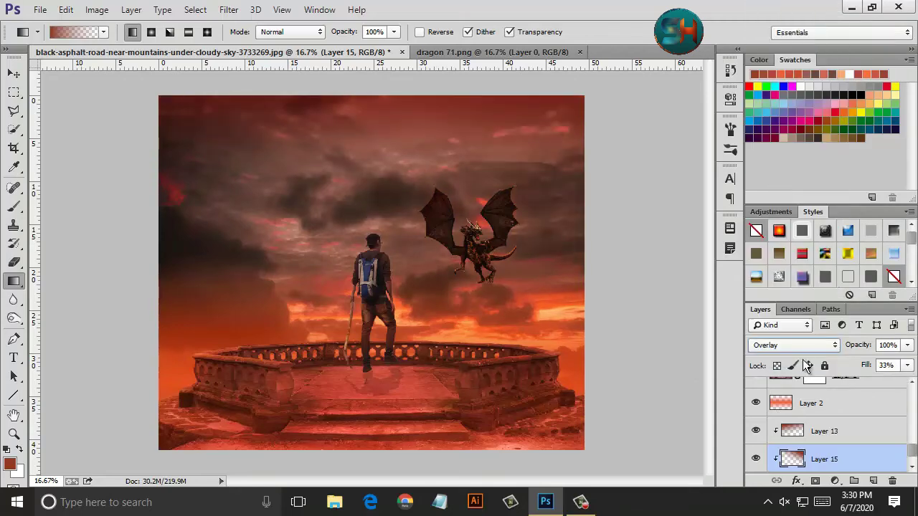
left_click(792, 345)
left_click(773, 189)
left_click(840, 480)
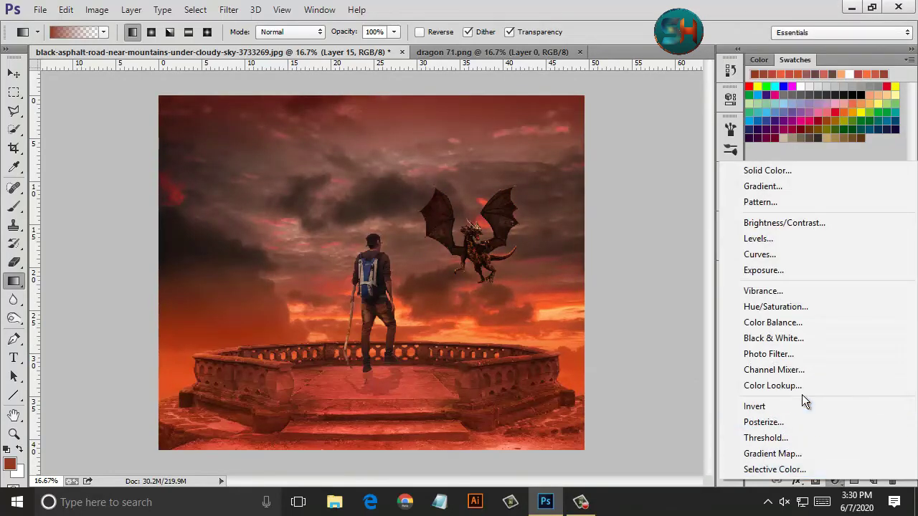
Add a Photo Filter adjustment using Warming Filter (81) at 40% density.
left_click(773, 351)
left_click_drag(613, 197, 615, 196)
left_click(627, 133)
left_click(616, 167)
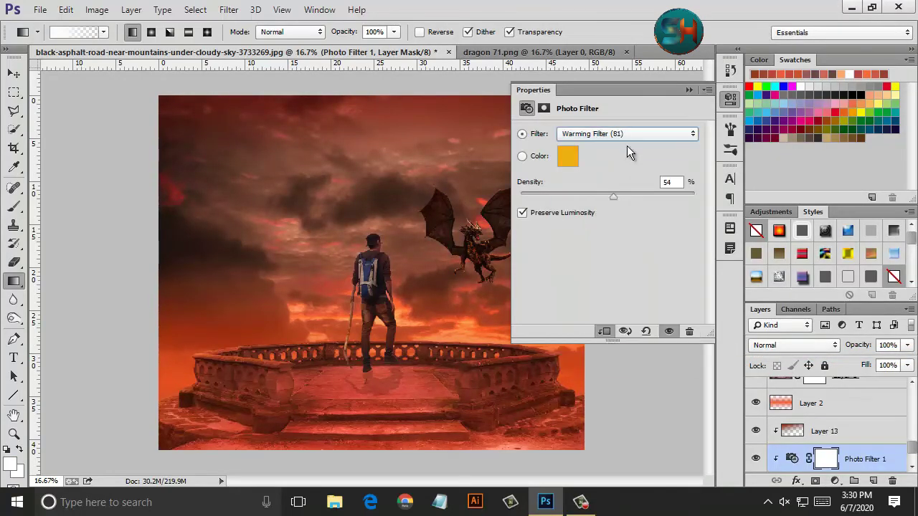
key("Down")
left_click(610, 134)
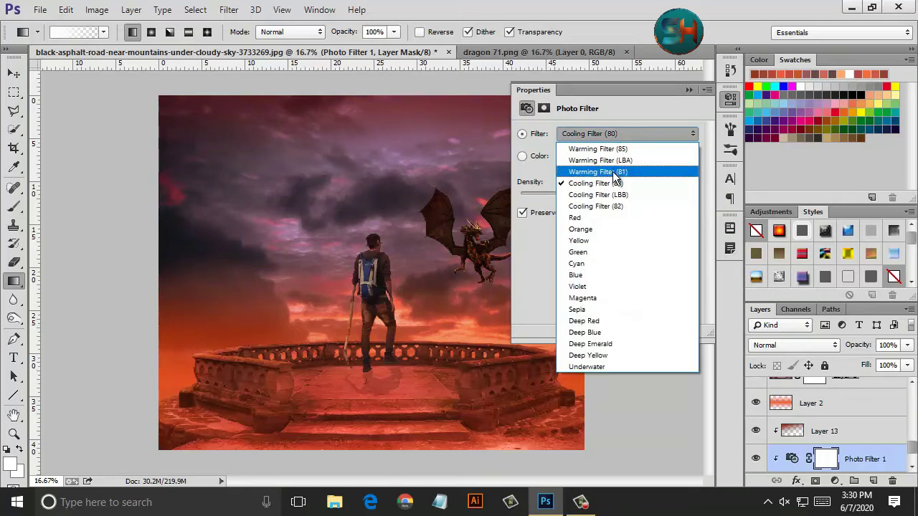
left_click(606, 136)
key("Up")
key("Up")
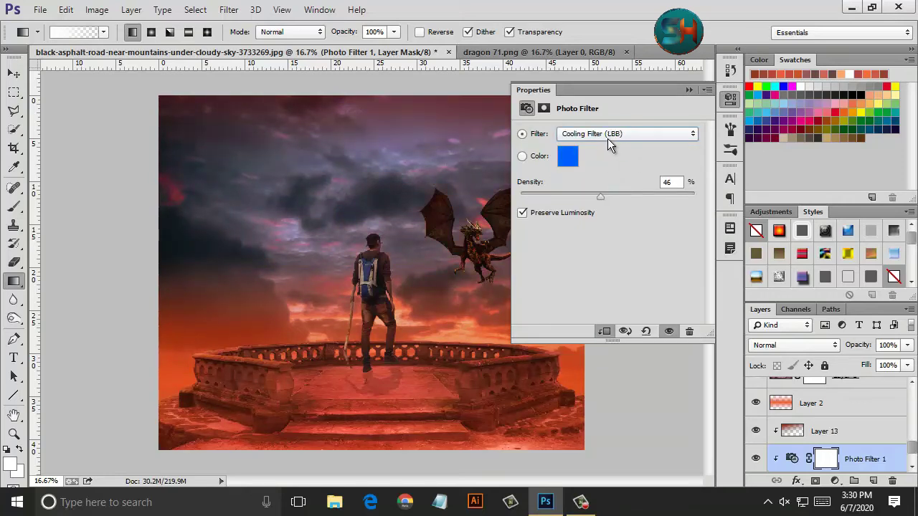
key("Up")
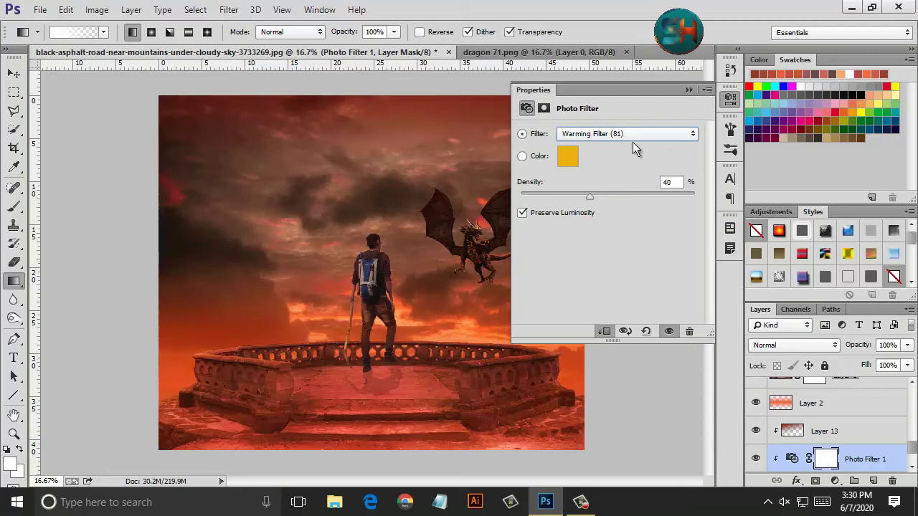
left_click(671, 103)
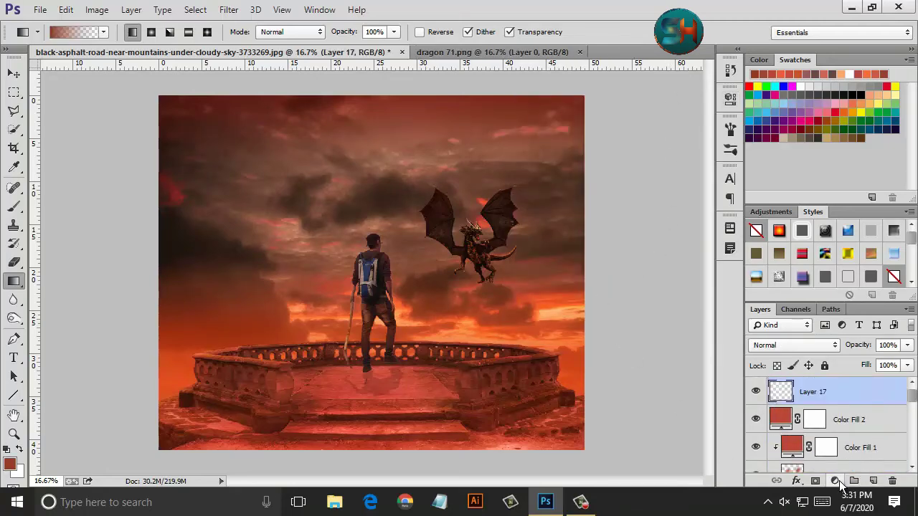
Add a Black & White adjustment layer.
left_click(835, 481)
left_click(810, 320)
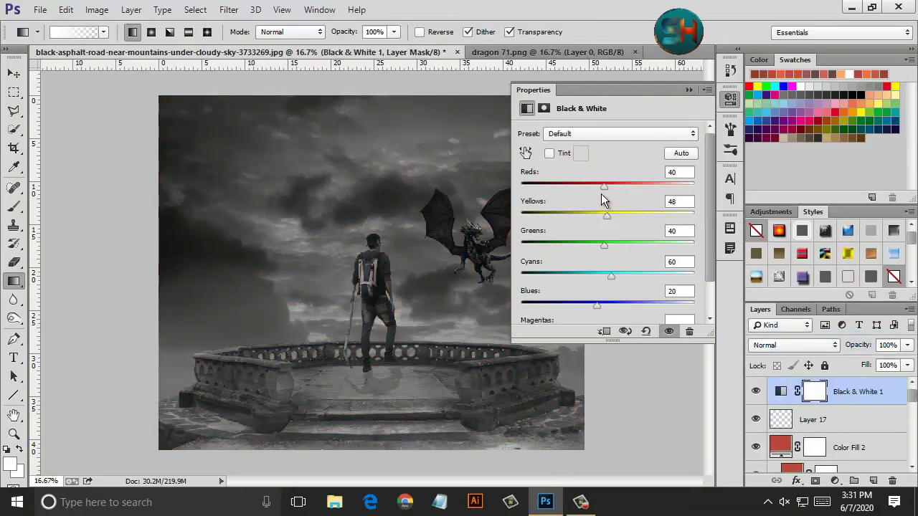
left_click(689, 90)
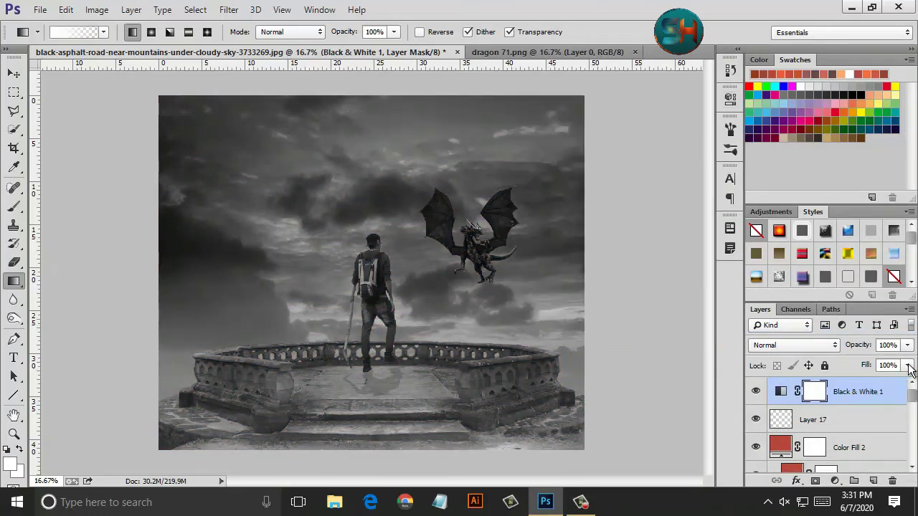
Add a Channel Mixer with red at +58 and lower its fill to about 11%.
left_click(835, 482)
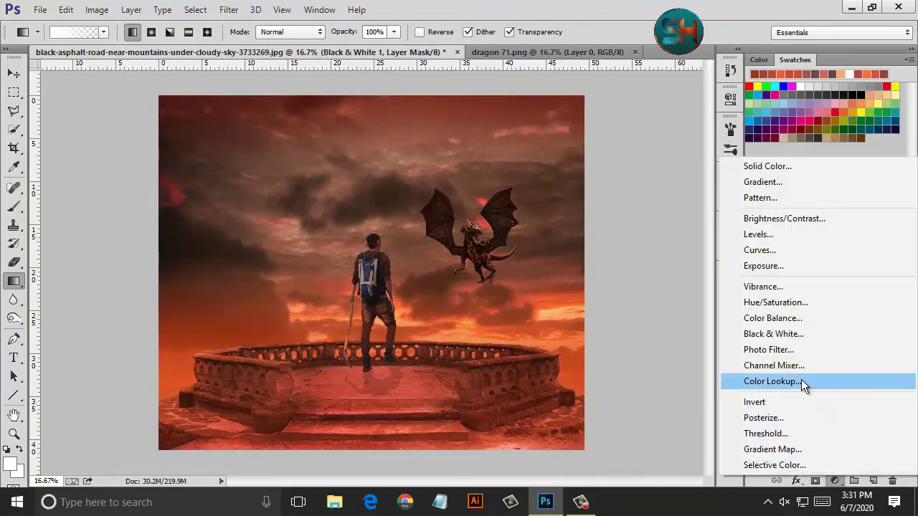
left_click(773, 366)
mouse_move(607, 267)
left_mouse_down()
mouse_move(593, 269)
mouse_move(621, 240)
left_mouse_up()
left_click_drag(650, 211, 632, 212)
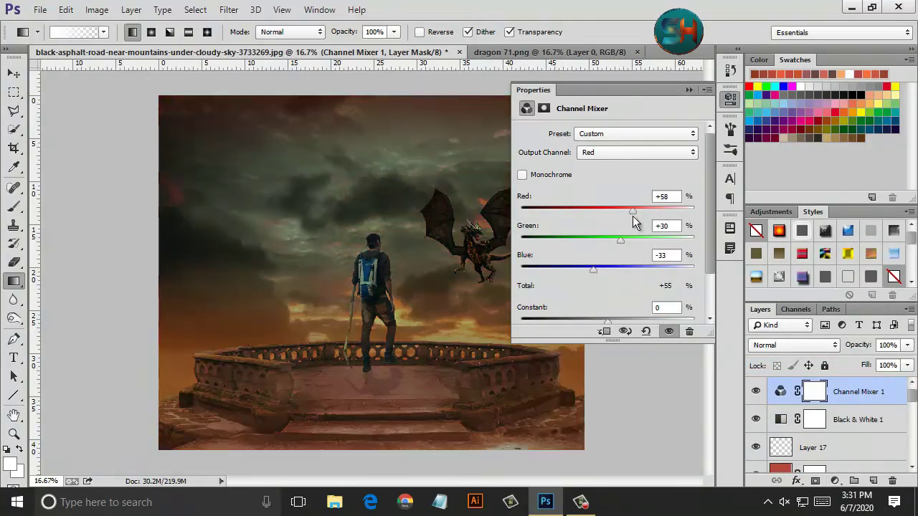
left_click(689, 89)
left_click(907, 365)
left_click_drag(907, 381, 842, 384)
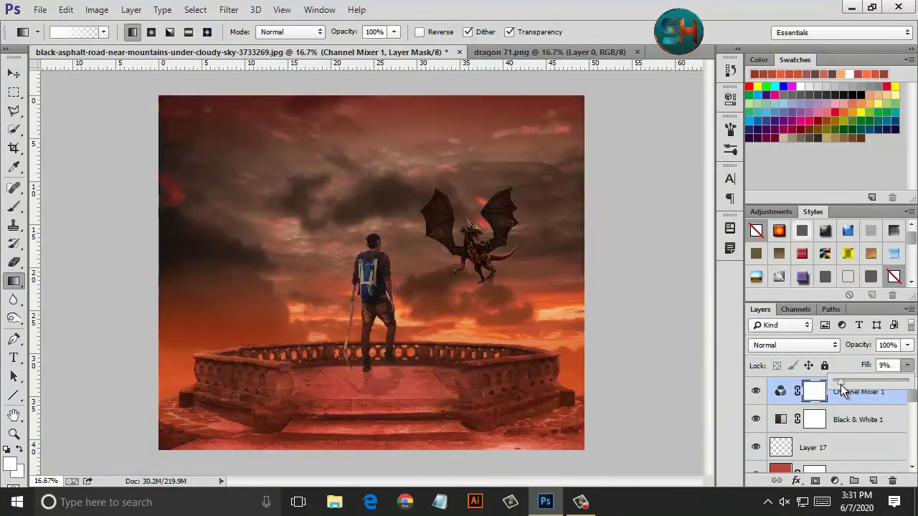
left_click(836, 481)
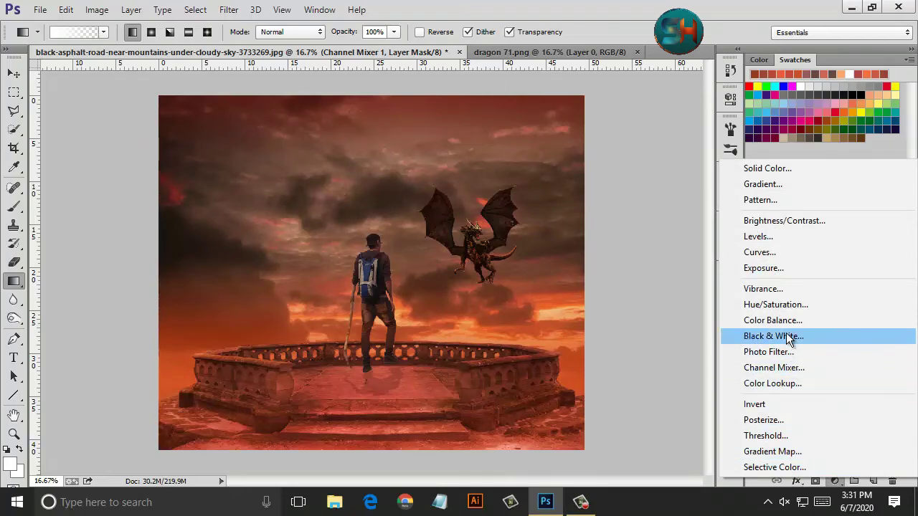
Add Hue/Saturation with Hue -17 and Lightness -16, faded to 9% fill.
left_click(777, 309)
left_click_drag(607, 188, 592, 188)
left_click_drag(607, 246, 593, 246)
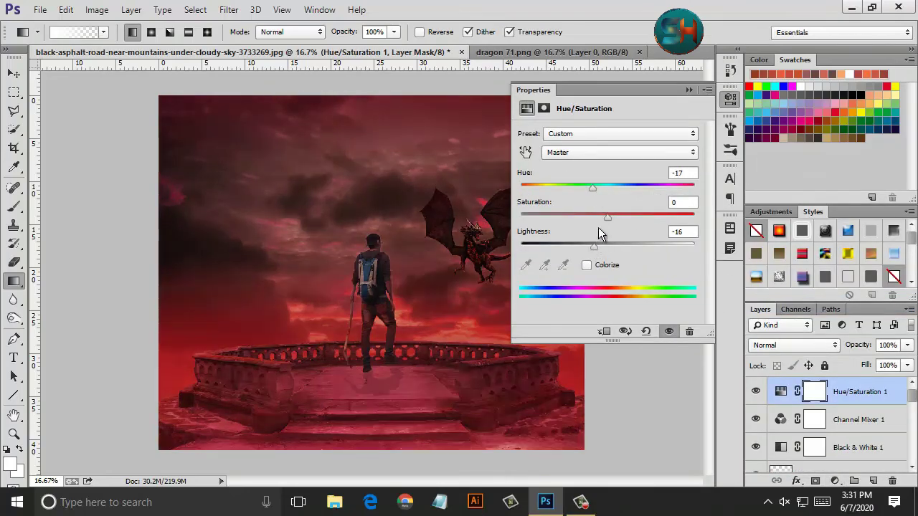
mouse_move(598, 190)
left_mouse_down()
mouse_move(610, 190)
mouse_move(598, 192)
left_mouse_up()
left_click(689, 90)
left_click(907, 365)
left_click_drag(903, 382, 841, 382)
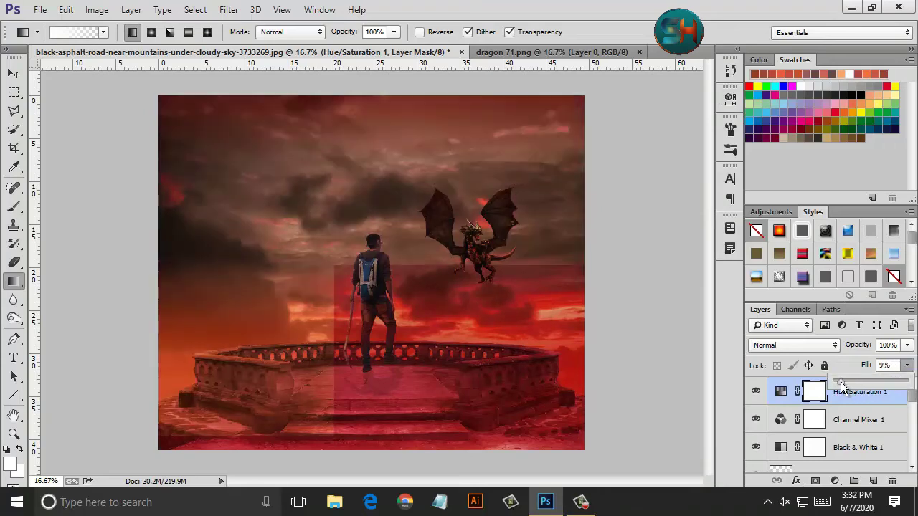
Add a Black & White 2 adjustment with lowered fill and a different blend mode.
left_click(835, 480)
left_click(771, 335)
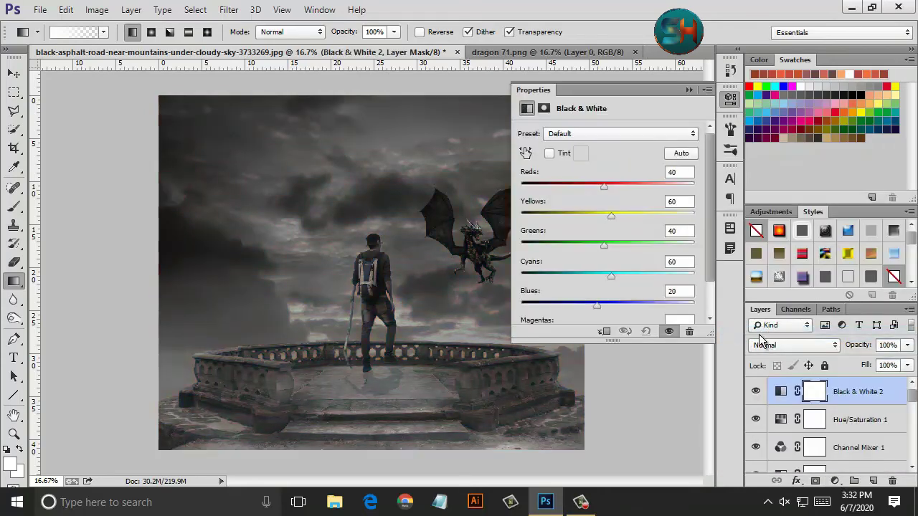
left_click(689, 90)
left_click(907, 365)
left_click_drag(904, 382, 869, 387)
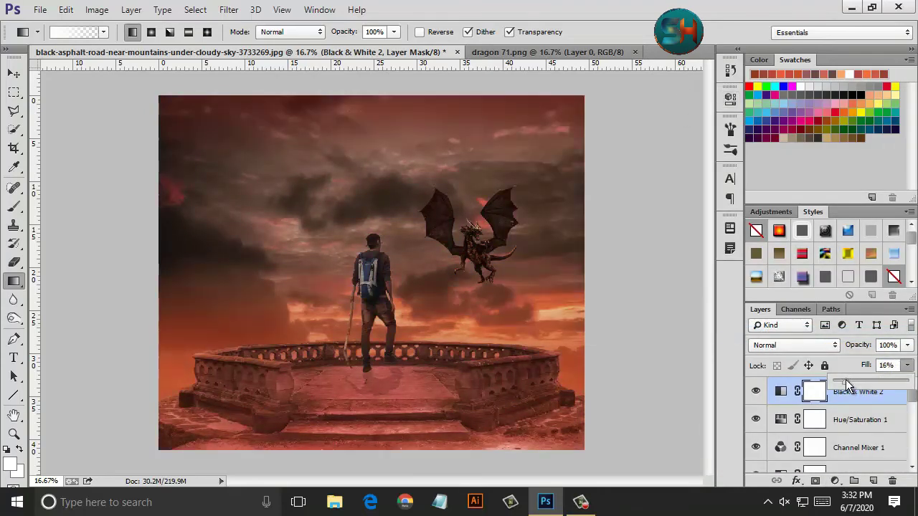
left_click(794, 345)
left_click(804, 342)
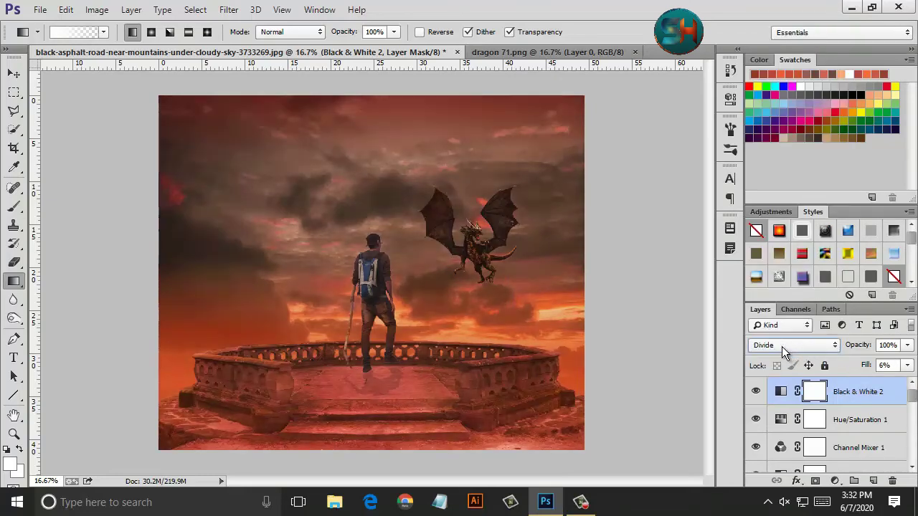
scroll(782, 347, "up", 2)
Set the Hue/Saturation 1 layer's blend mode to Soft Light.
left_click(852, 418)
left_click(814, 345)
left_click(813, 344)
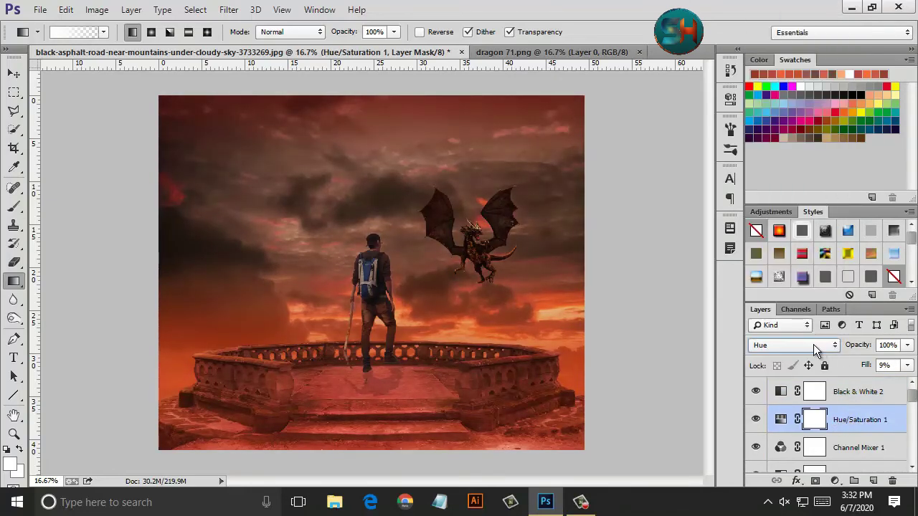
scroll(813, 346, "up", 2)
scroll(814, 346, "up", 1)
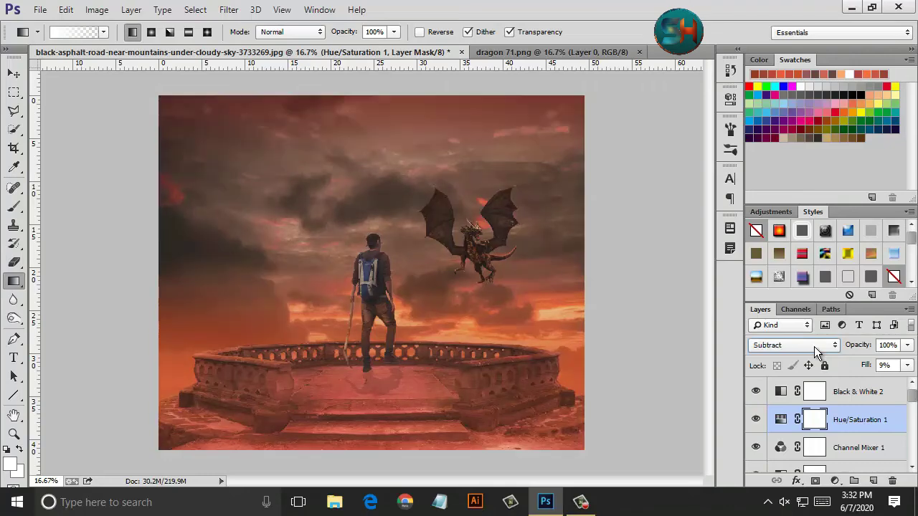
scroll(814, 346, "up", 1)
left_click(814, 346)
left_click(781, 190)
scroll(852, 426, "down", 1)
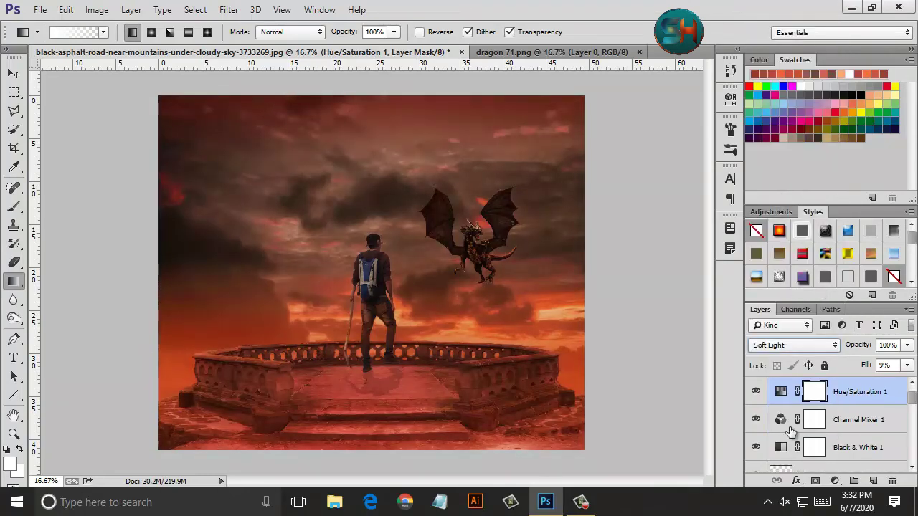
Add a Photo Filter adjustment layer above Channel Mixer 1.
left_click(857, 419)
left_click(796, 345)
left_click(784, 196)
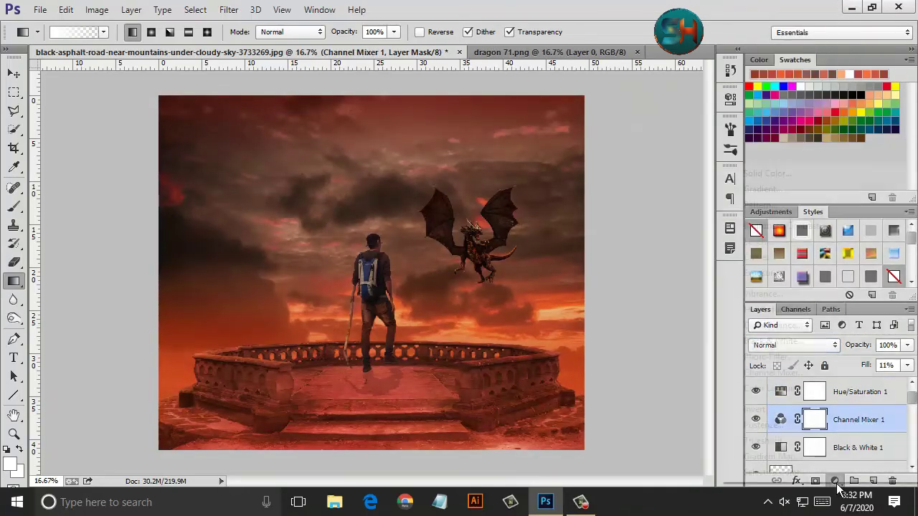
left_click(833, 481)
left_click(789, 356)
Set Photo Filter 2 to Warming Filter (LBA) at 35% density.
left_click(635, 133)
left_click(621, 143)
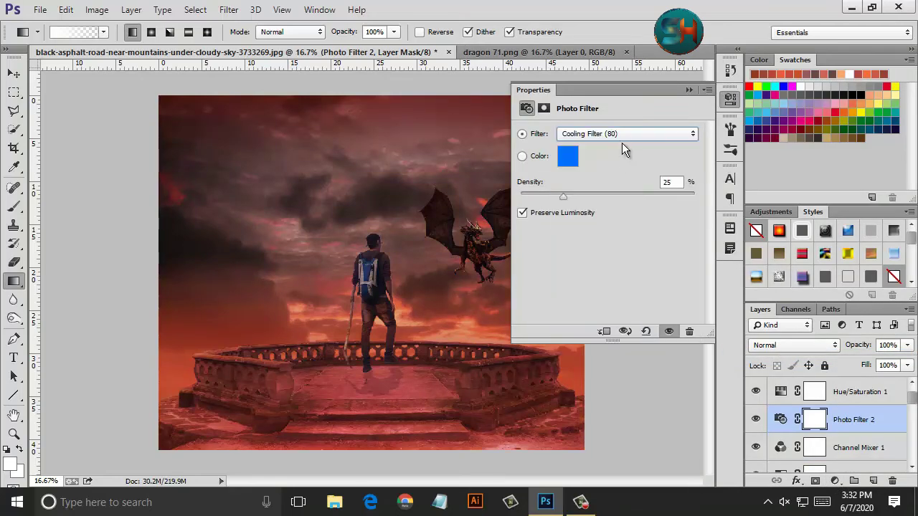
left_click_drag(605, 193, 580, 195)
left_click(617, 135)
left_click(620, 144)
scroll(628, 135, "down", 2)
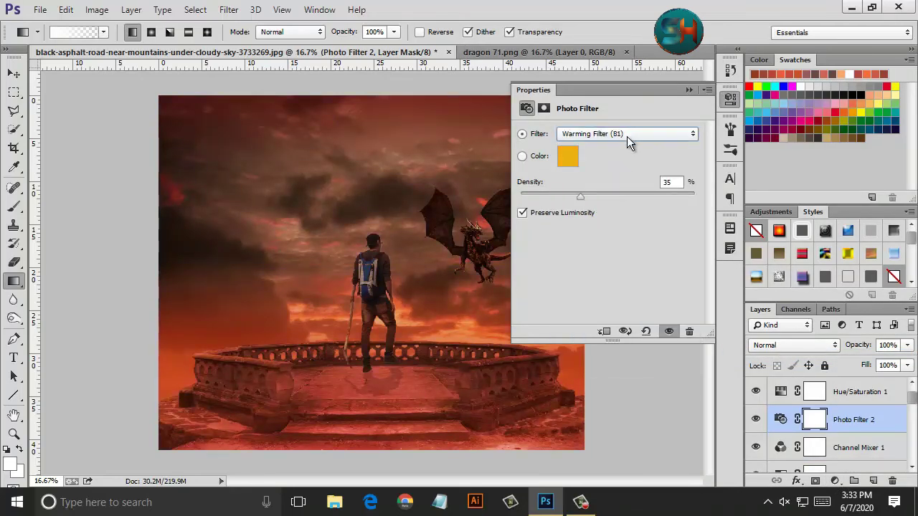
scroll(627, 136, "up", 1)
scroll(627, 137, "down", 2)
scroll(626, 137, "up", 2)
left_click(730, 97)
Add a Linear 90° Gradient Fill layer and fade it to 16% fill.
left_click(834, 480)
left_click(826, 184)
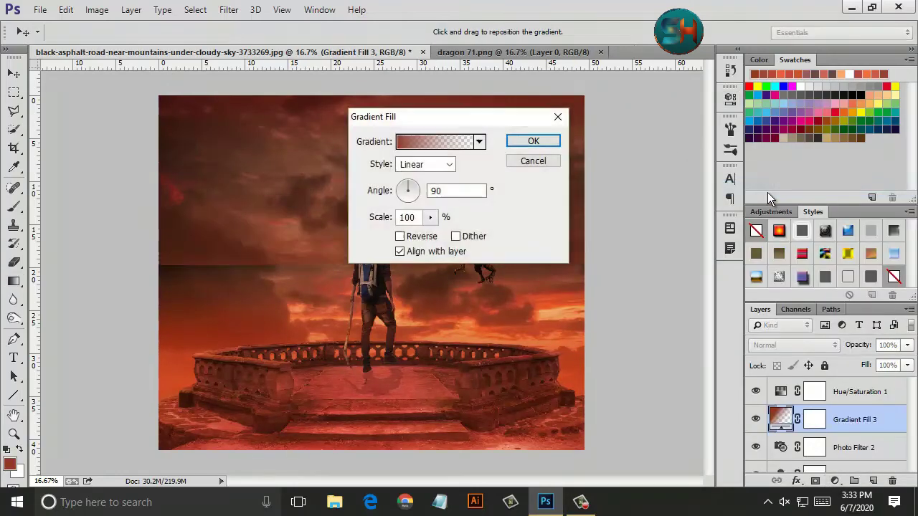
left_click(556, 146)
left_click_drag(880, 383, 871, 383)
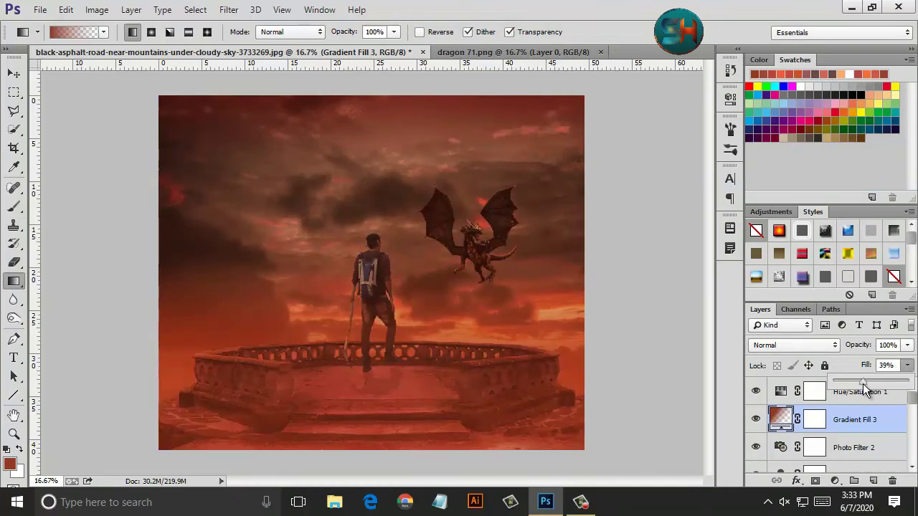
left_click_drag(850, 386, 844, 393)
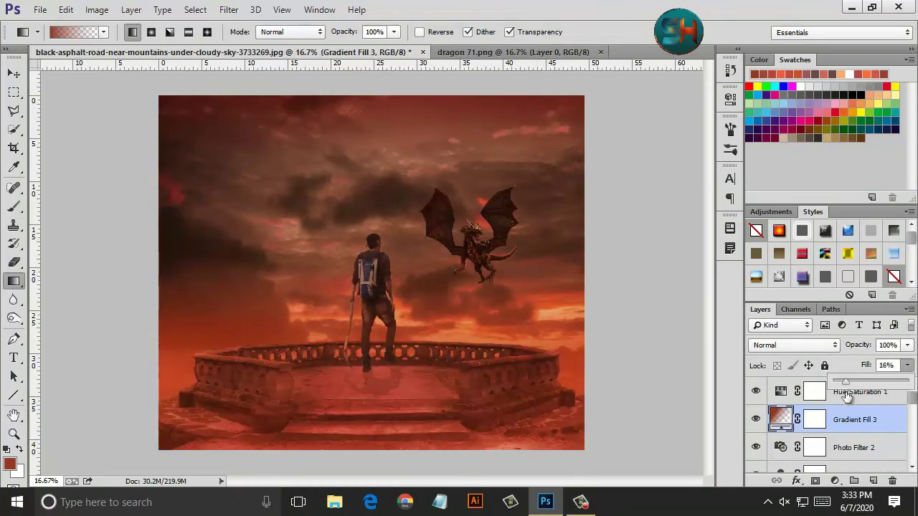
left_click(873, 481)
Clip Layer 18 to the Gradient Fill 3 layer.
left_click(785, 452)
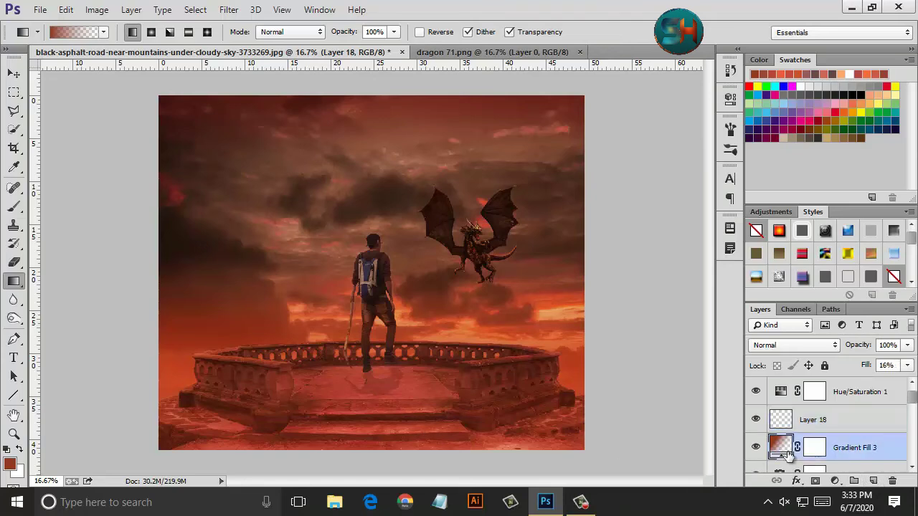
left_click(15, 207)
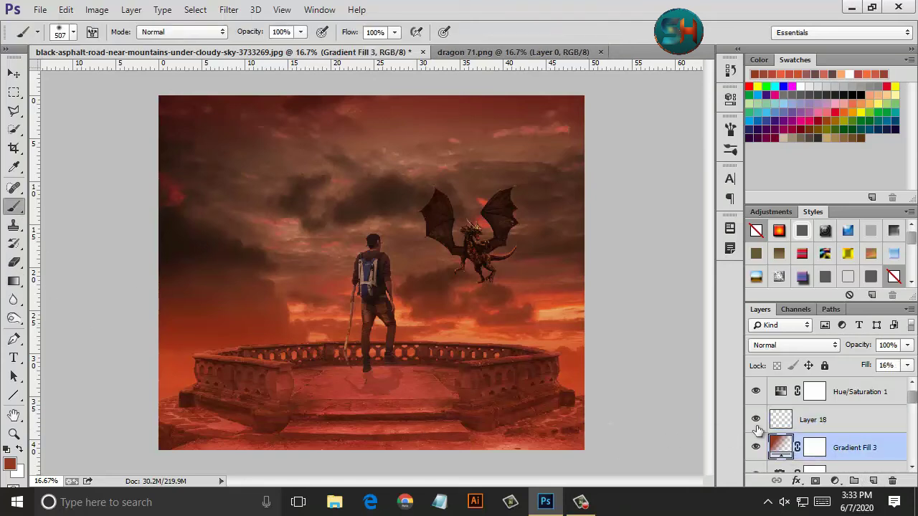
left_click(798, 423)
key("ctrl+alt+g")
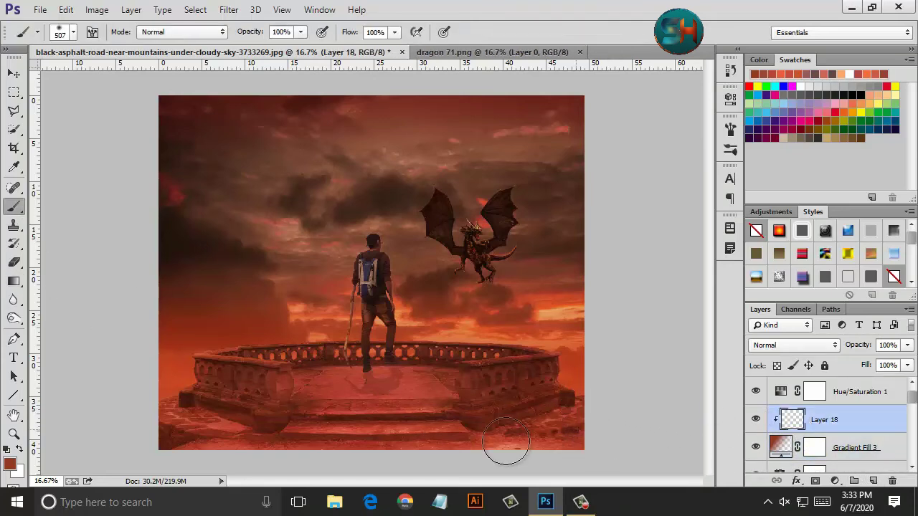
Paint a red haze along the bottom of the scene on new Layer 19.
left_click(873, 480)
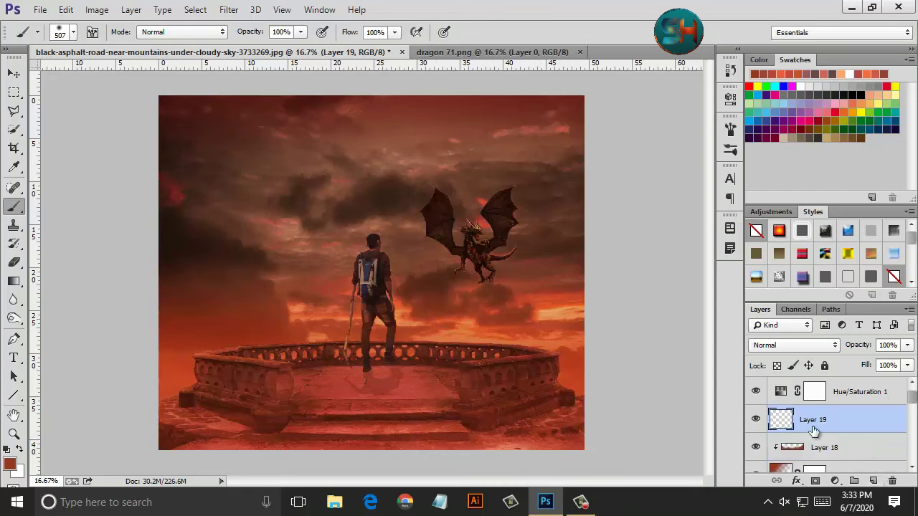
left_click_drag(593, 424, 588, 416)
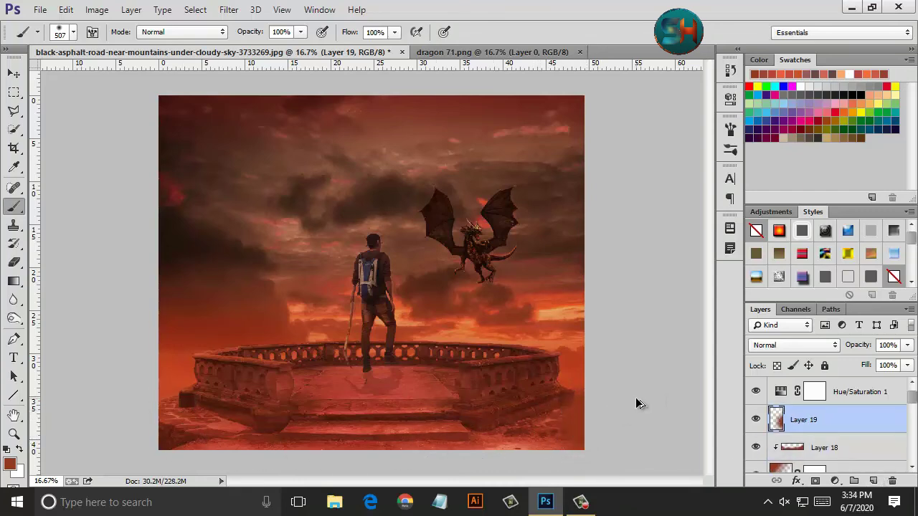
key("ctrl+z")
left_click(14, 166)
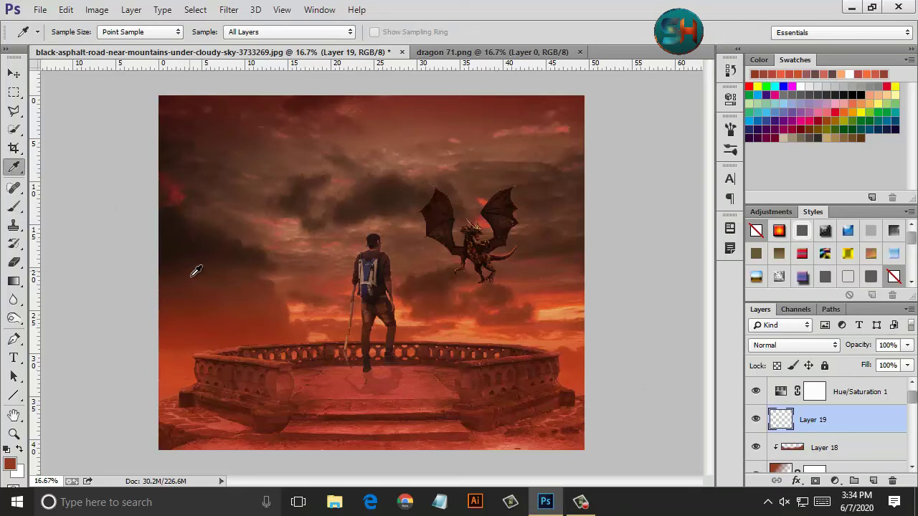
left_click(13, 206)
mouse_move(570, 377)
left_mouse_down()
mouse_move(511, 448)
mouse_move(139, 390)
mouse_move(239, 448)
left_mouse_up()
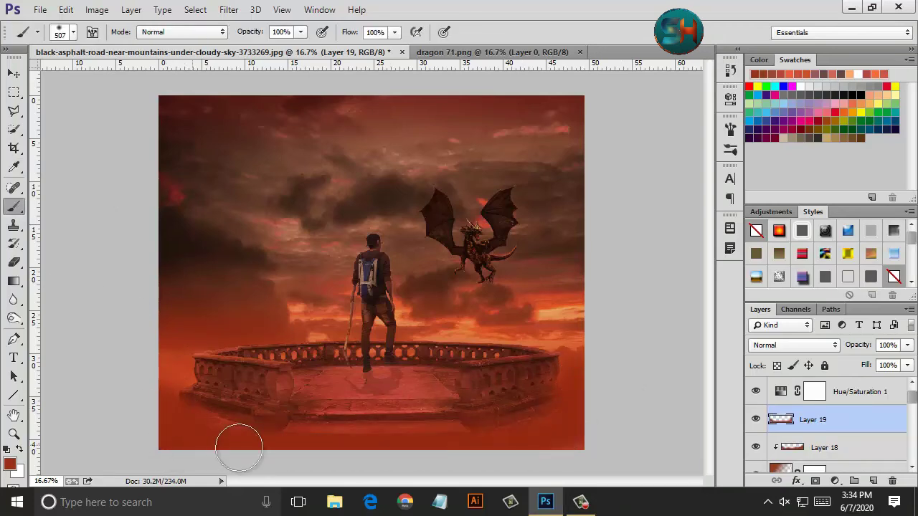
Fade Layer 19's red haze to 55% fill.
left_click(907, 365)
left_click_drag(906, 381, 873, 382)
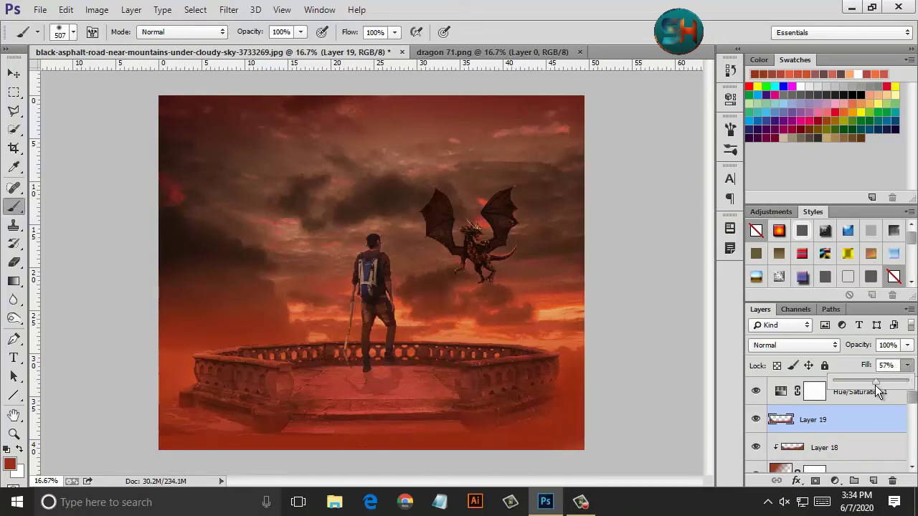
left_click(589, 389)
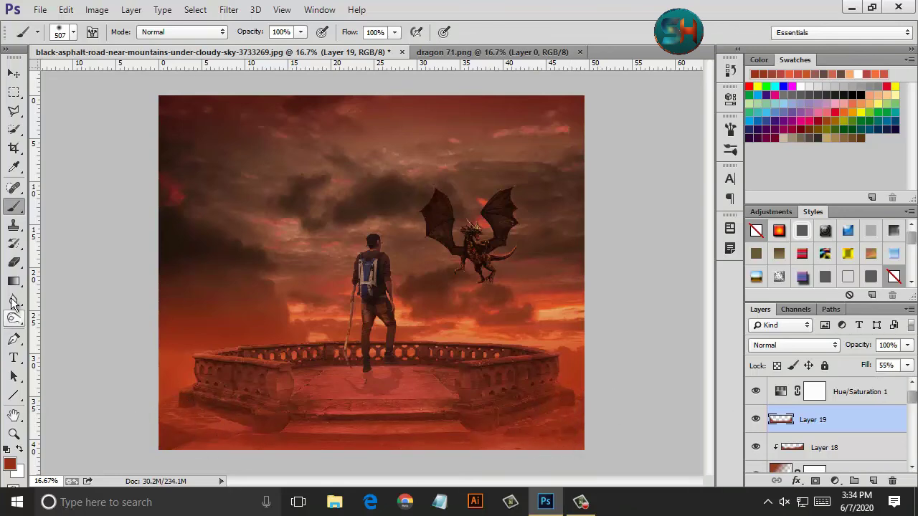
left_click(14, 317)
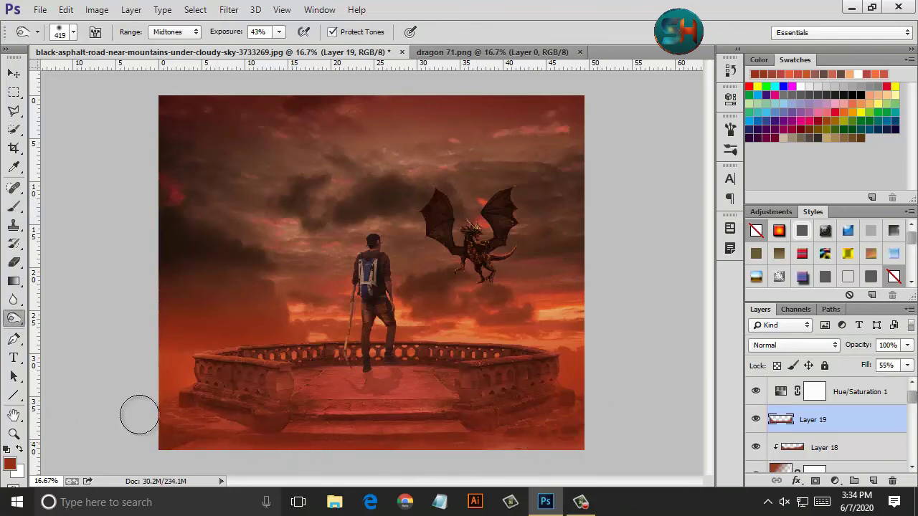
Burn the left end of the balcony on Layer 1 at Midtones, about 52% exposure.
scroll(807, 438, "down", 3)
scroll(806, 438, "down", 3)
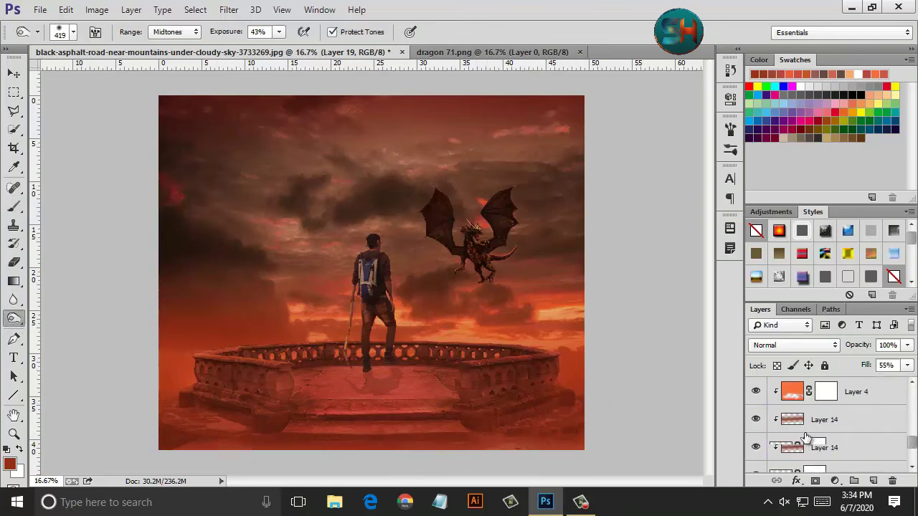
scroll(806, 438, "down", 5)
left_click(824, 463)
scroll(794, 436, "up", 3)
left_click(782, 403)
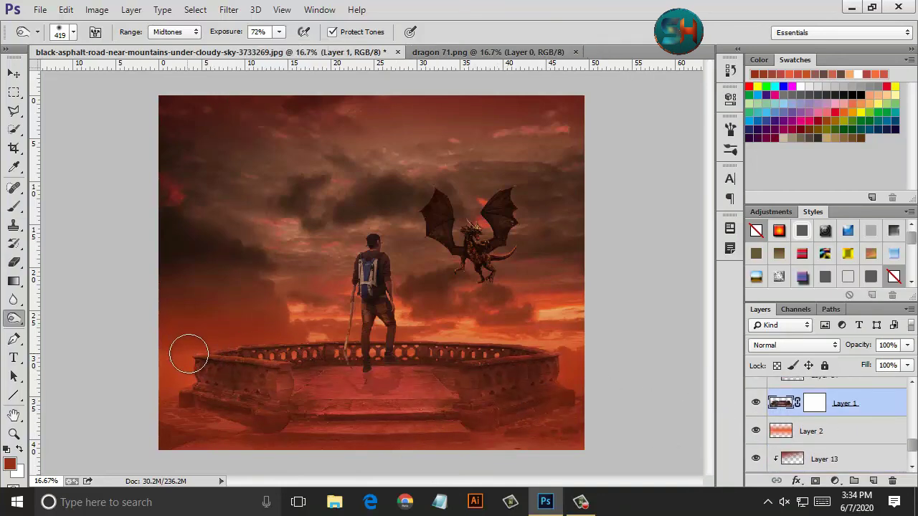
left_click(248, 380)
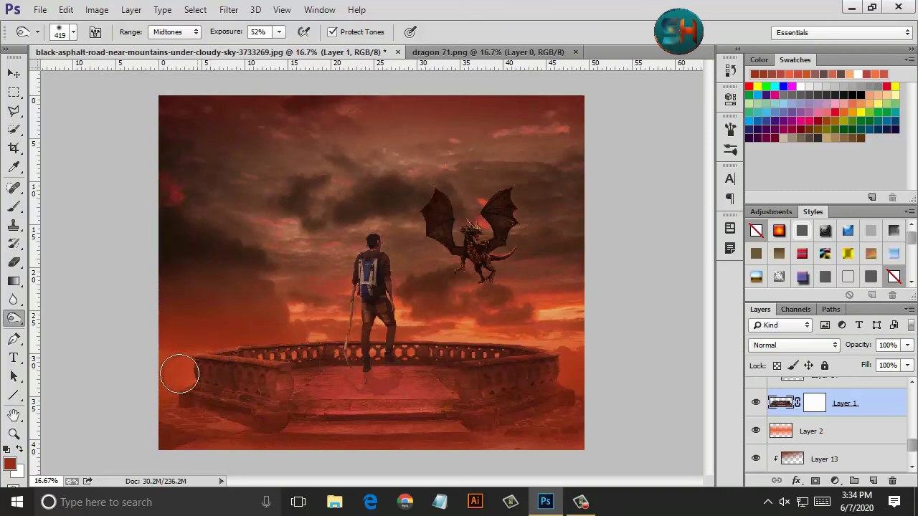